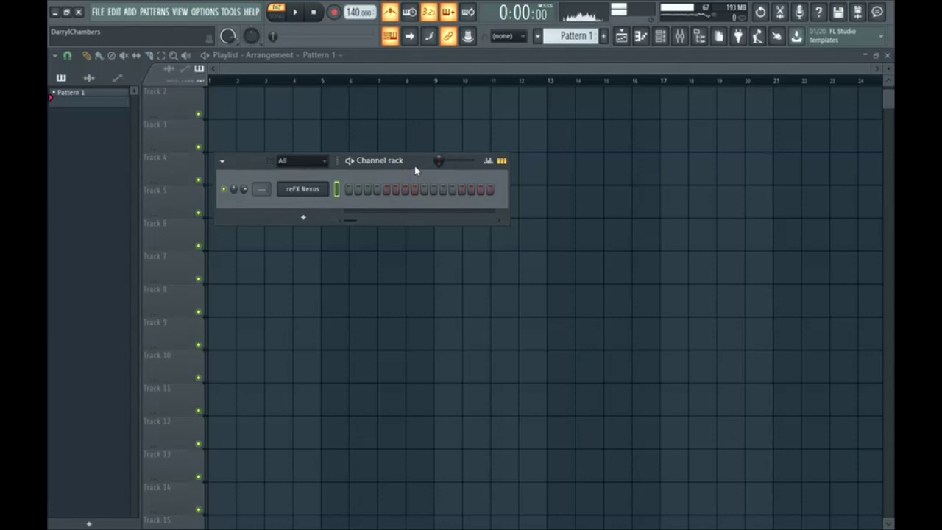
Move the channel rack out of the way and open the piano roll of the reFX Nexus channel.
{"action": "left_click_drag", "start_coordinate": [414, 170], "coordinate": [445, 135]}
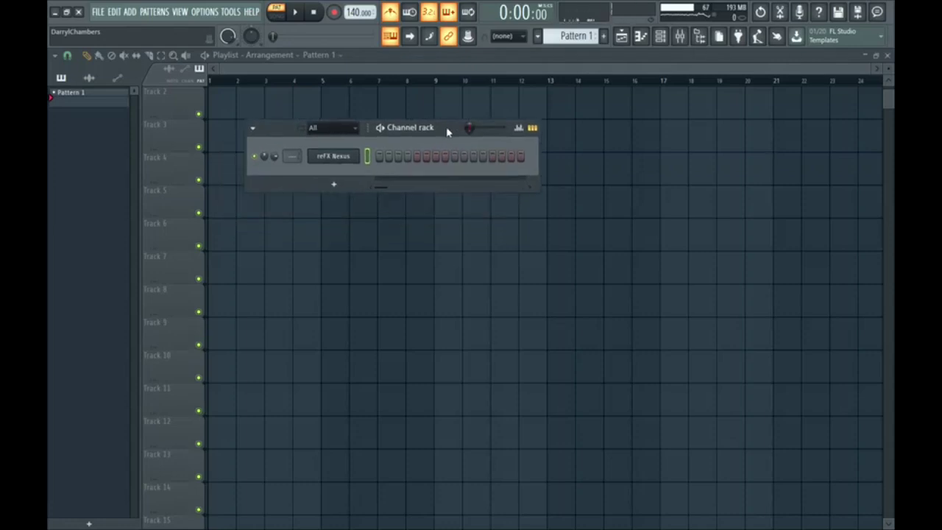
{"action": "left_click", "coordinate": [361, 156]}
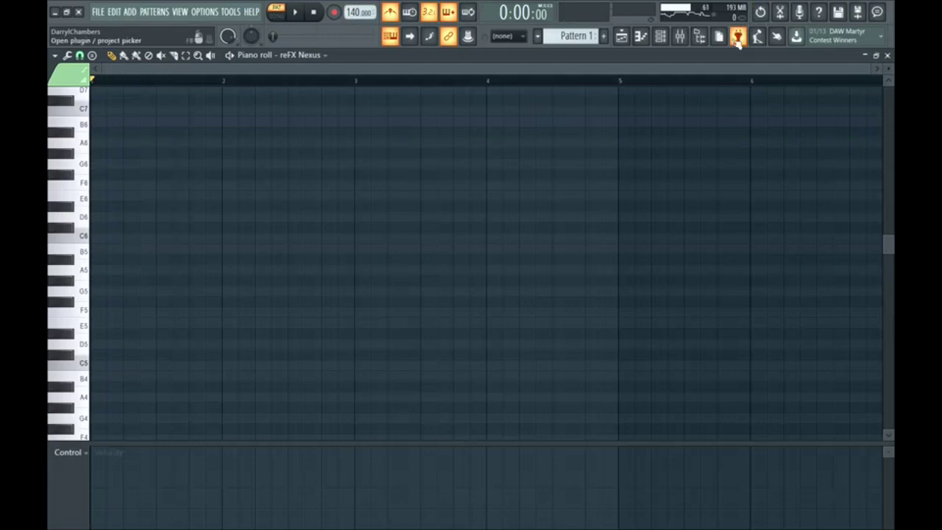
{"action": "left_click", "coordinate": [683, 37]}
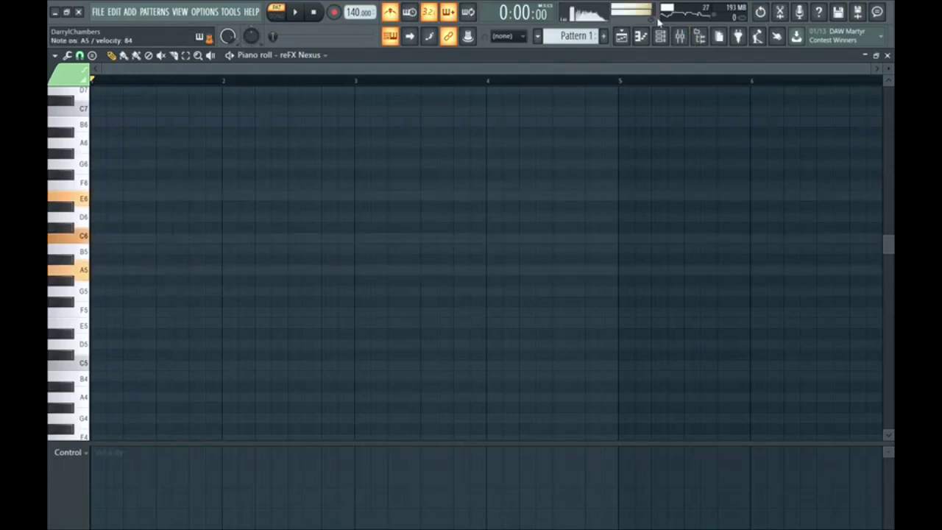
Build a one-bar chord at the start of bar 1 from the notes A5, C6, E6, G6 and B6, and play it back.
{"action": "left_click", "coordinate": [99, 271]}
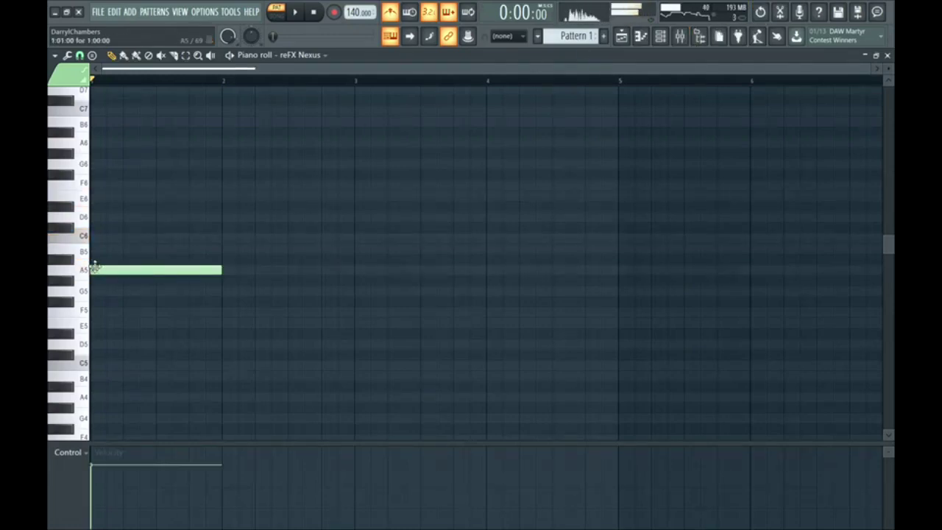
{"action": "left_click", "coordinate": [98, 237]}
{"action": "left_click", "coordinate": [98, 196]}
{"action": "left_click", "coordinate": [95, 163]}
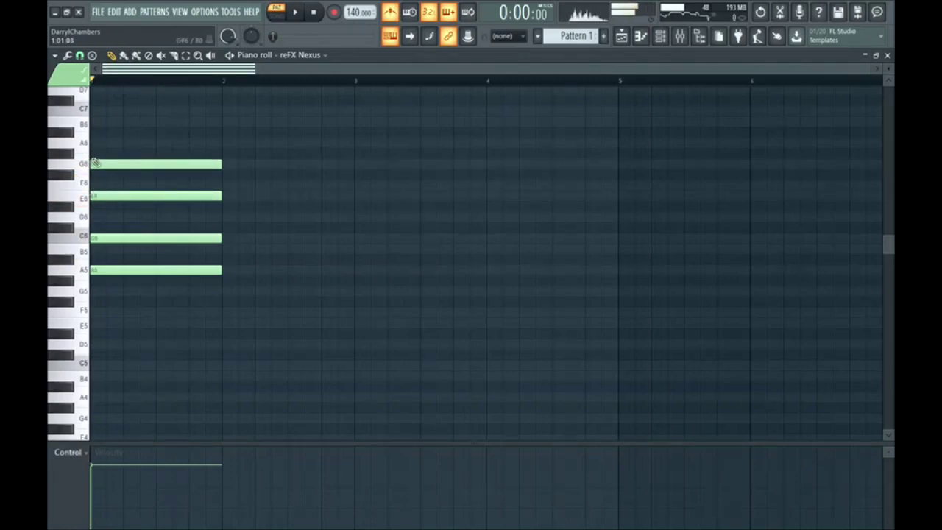
{"action": "left_click", "coordinate": [95, 122]}
{"action": "key", "text": "space"}
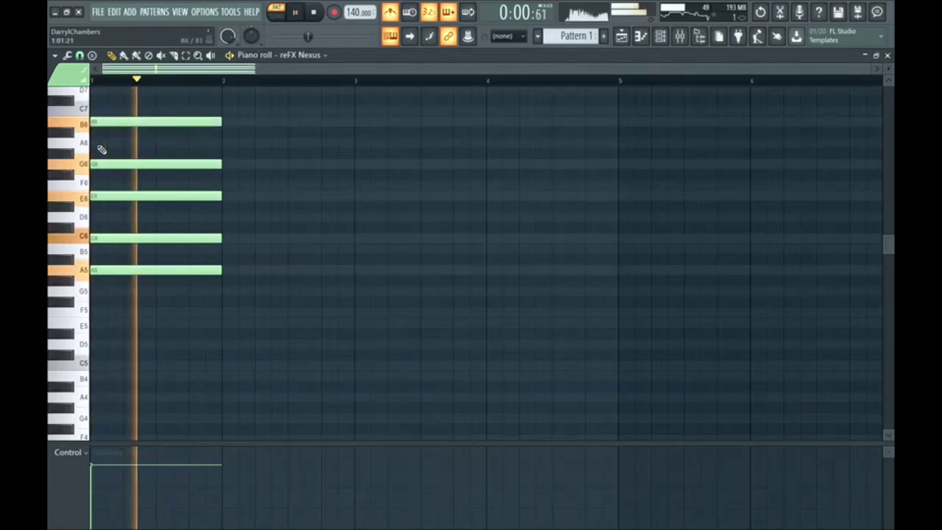
Shorten the chord's notes to six steps and duplicate the chord directly after itself.
{"action": "key", "text": "space"}
{"action": "left_click_drag", "start_coordinate": [196, 106], "coordinate": [139, 270]}
{"action": "key", "text": "space"}
{"action": "key", "text": "ctrl+b"}
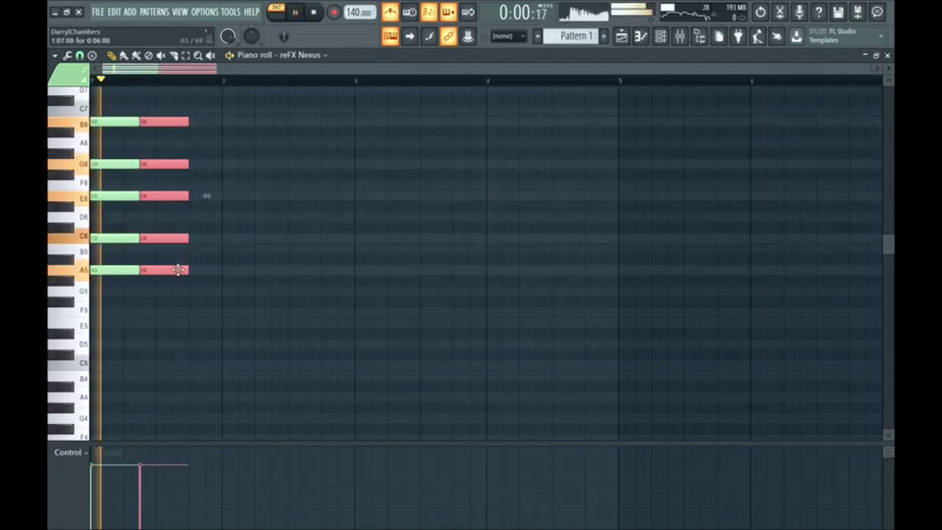
{"action": "key", "text": "space"}
Add two more back-to-back copies of the chord from beat 2 of bar 2 and set the tempo to 156 BPM.
{"action": "left_click_drag", "start_coordinate": [163, 196], "coordinate": [279, 193]}
{"action": "left_click", "coordinate": [382, 167]}
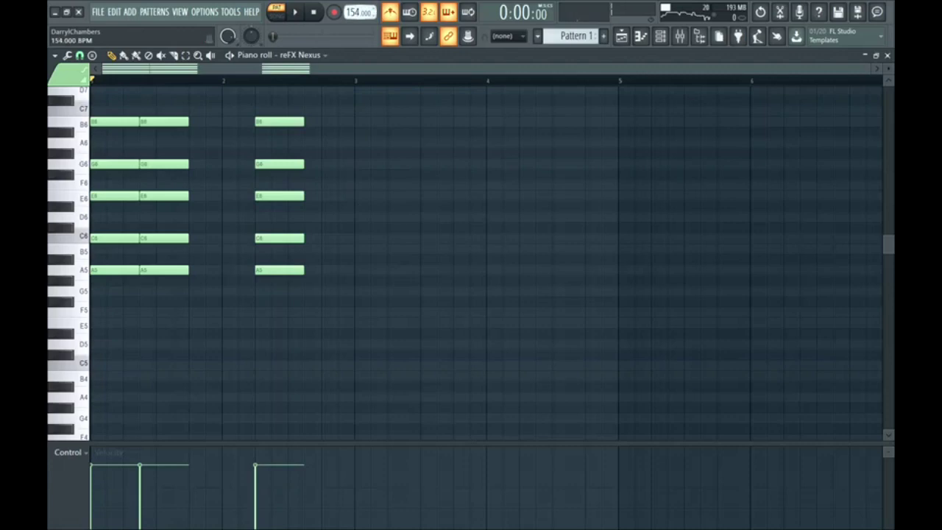
{"action": "left_click", "coordinate": [295, 12]}
{"action": "left_click_drag", "start_coordinate": [280, 110], "coordinate": [312, 270]}
{"action": "key", "text": "space"}
Duplicate the two-bar chord phrase into bars 3 and 4, transpose the copy up five semitones and play it back.
{"action": "scroll", "coordinate": [357, 245], "scroll_direction": "up", "scroll_amount": 3}
{"action": "key", "text": "ctrl+a"}
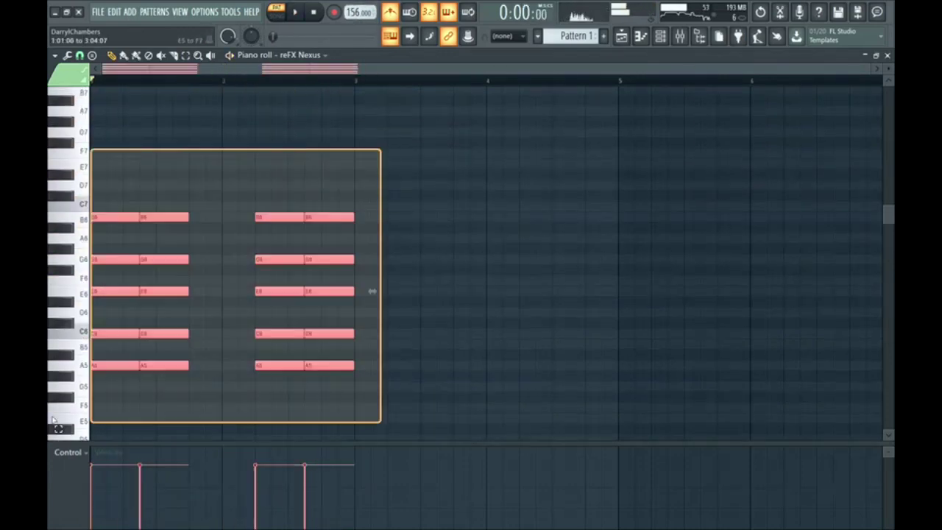
{"action": "key", "text": "ctrl+b"}
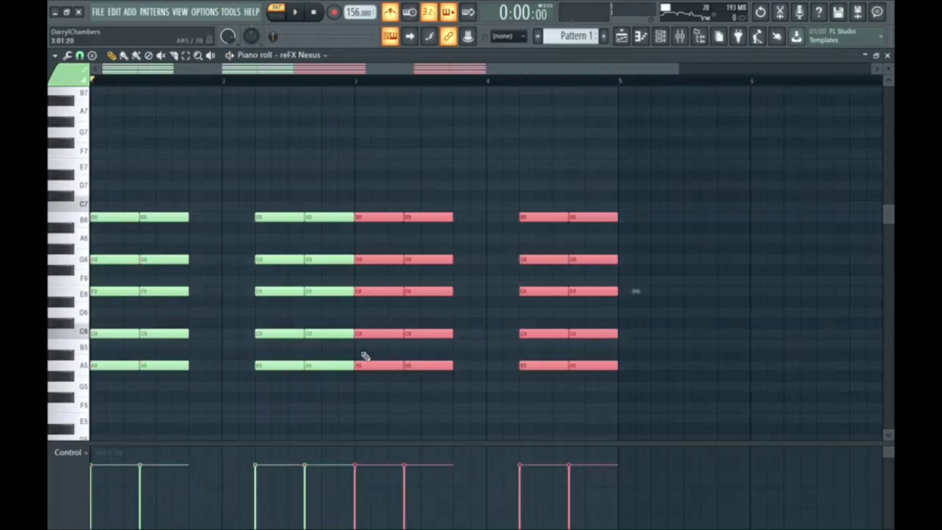
{"action": "key", "text": "Up"}
{"action": "key", "text": "Up"}
{"action": "key", "text": "Up"}
{"action": "key", "text": "Up"}
{"action": "key", "text": "Up"}
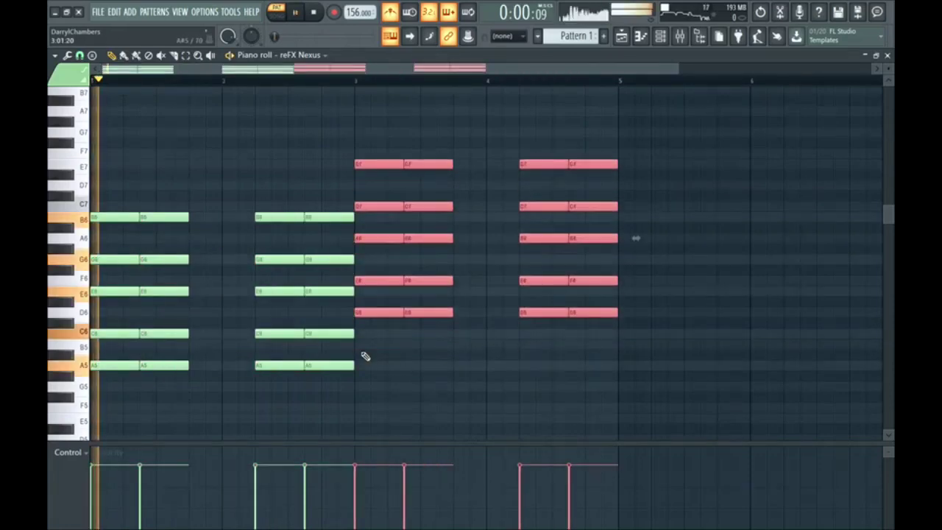
{"action": "key", "text": "space"}
{"action": "key", "text": "ctrl+d"}
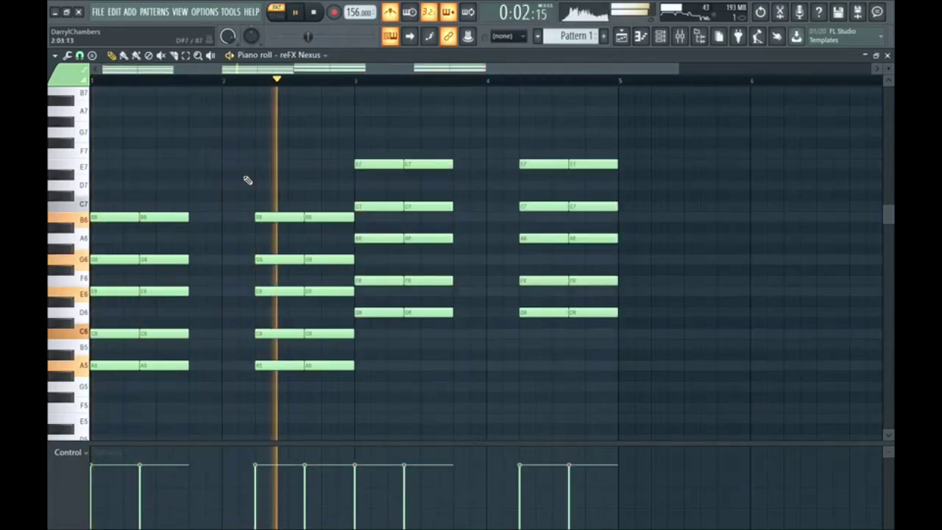
Shorten every chord note in the four-bar phrase to four steps, and clear the selection.
{"action": "key", "text": "ctrl+a"}
{"action": "key", "text": "shift+Left"}
{"action": "key", "text": "shift+Left"}
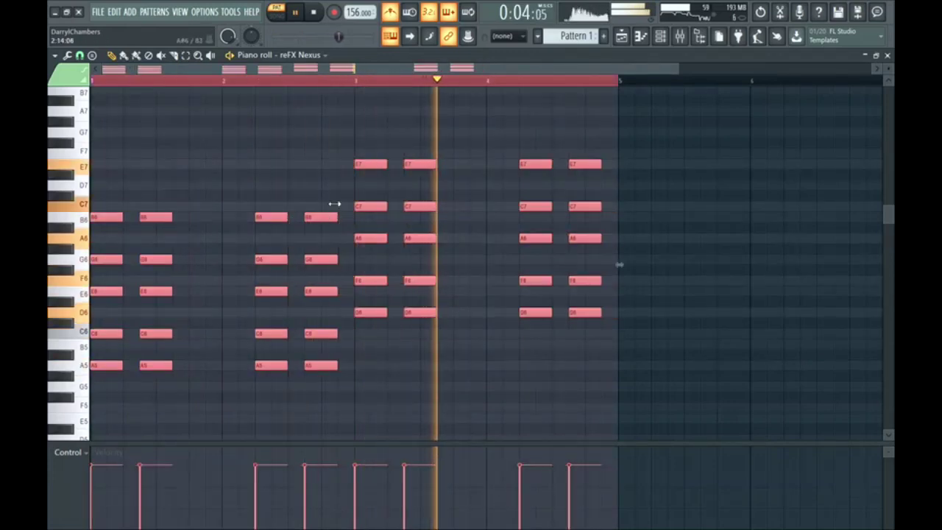
{"action": "key", "text": "ctrl+d"}
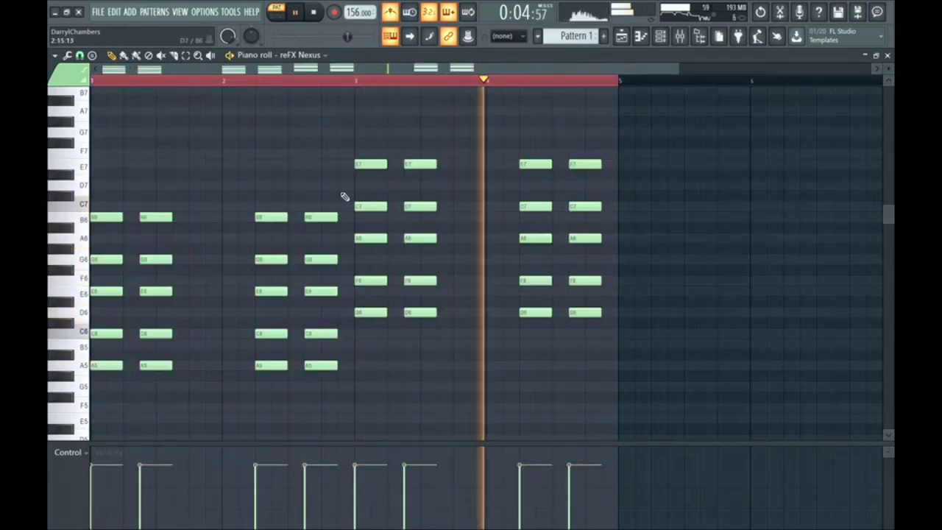
{"action": "double_click", "coordinate": [390, 86]}
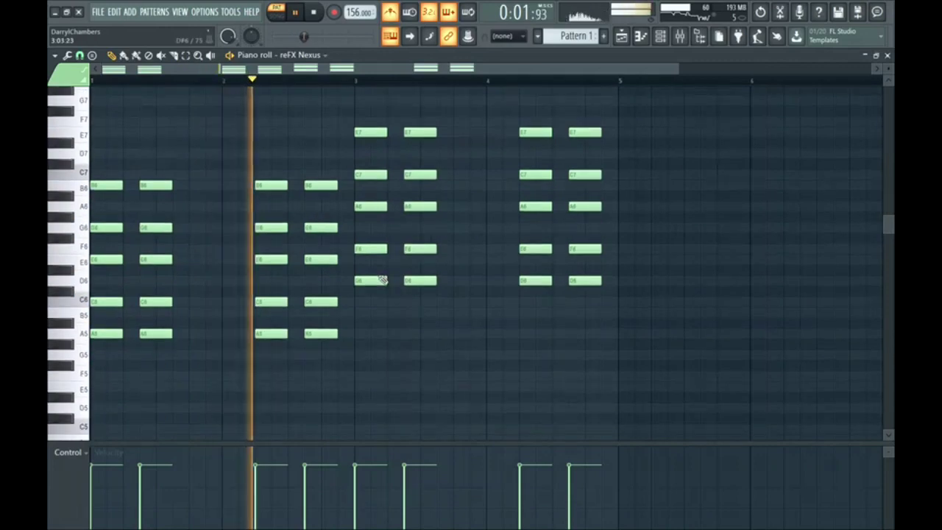
Examine the PN Synthetic Piano preset in the reFX Nexus instrument window, and close it.
{"action": "key", "text": "F6"}
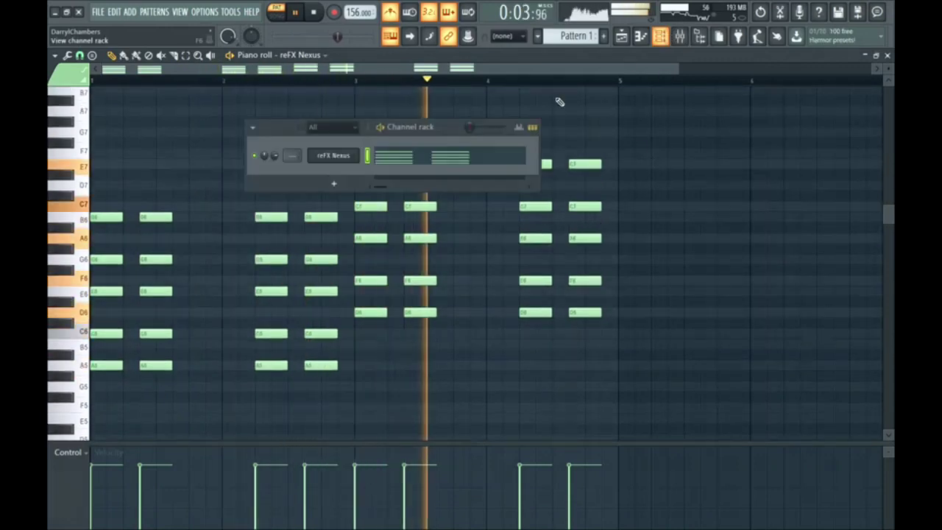
{"action": "key", "text": "space"}
{"action": "key", "text": "F6"}
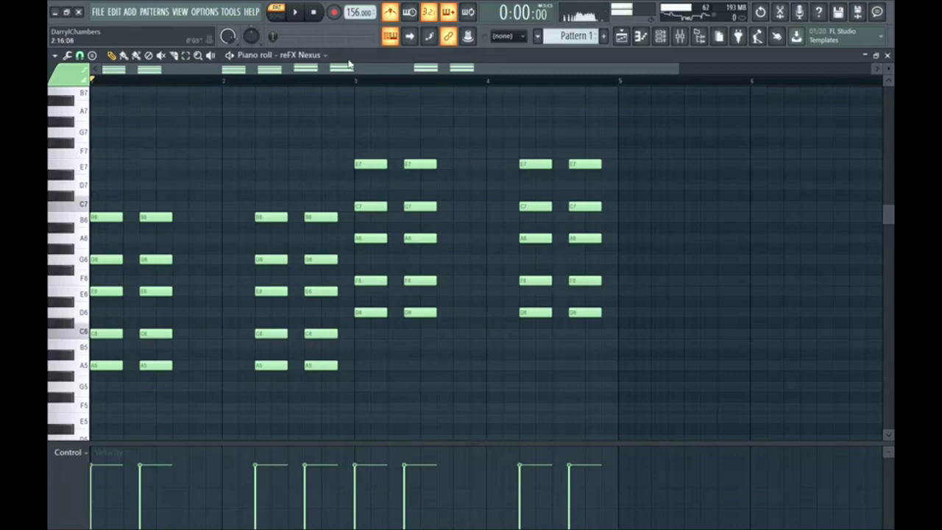
{"action": "left_click", "coordinate": [660, 36]}
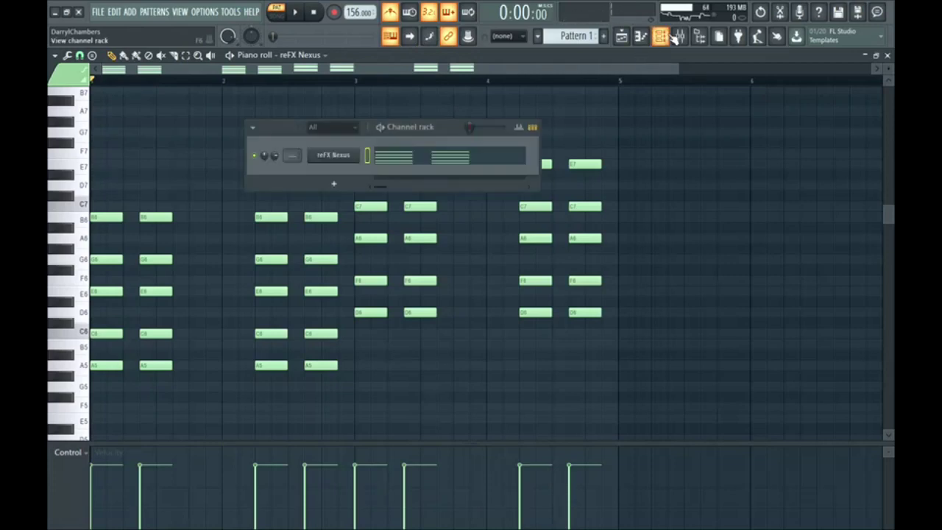
{"action": "left_click", "coordinate": [332, 154]}
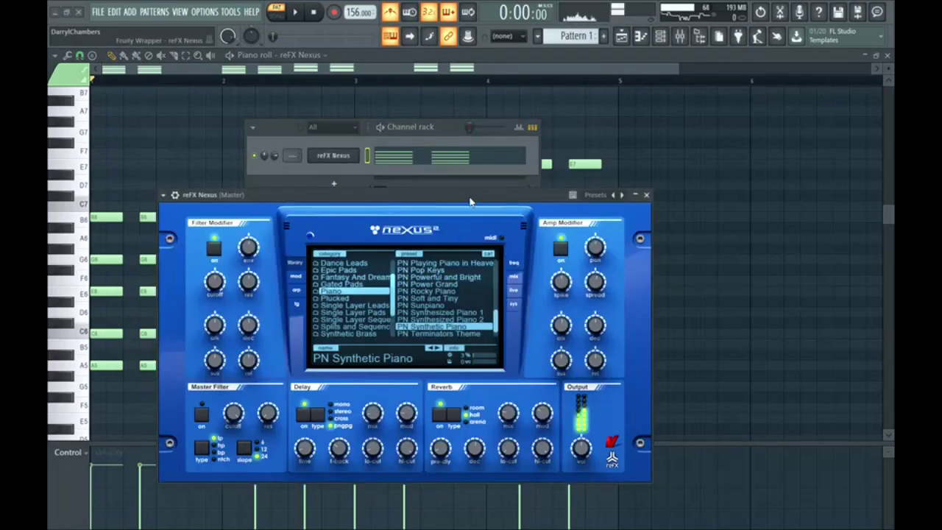
{"action": "left_click_drag", "start_coordinate": [471, 200], "coordinate": [433, 163]}
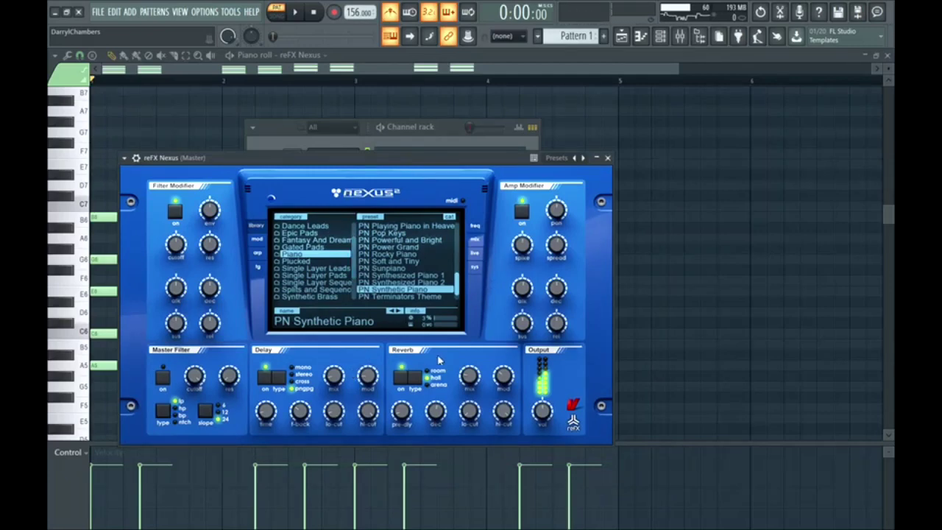
{"action": "left_click", "coordinate": [608, 158]}
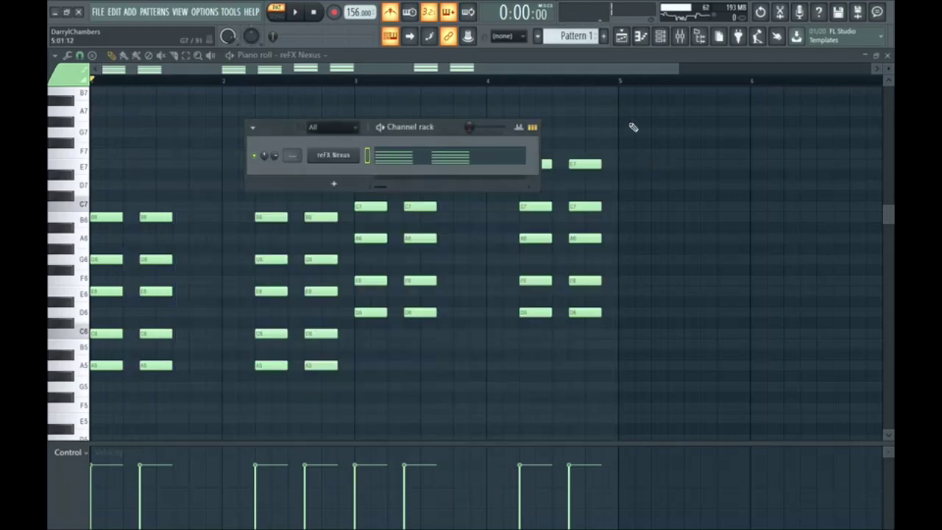
{"action": "left_click", "coordinate": [660, 35]}
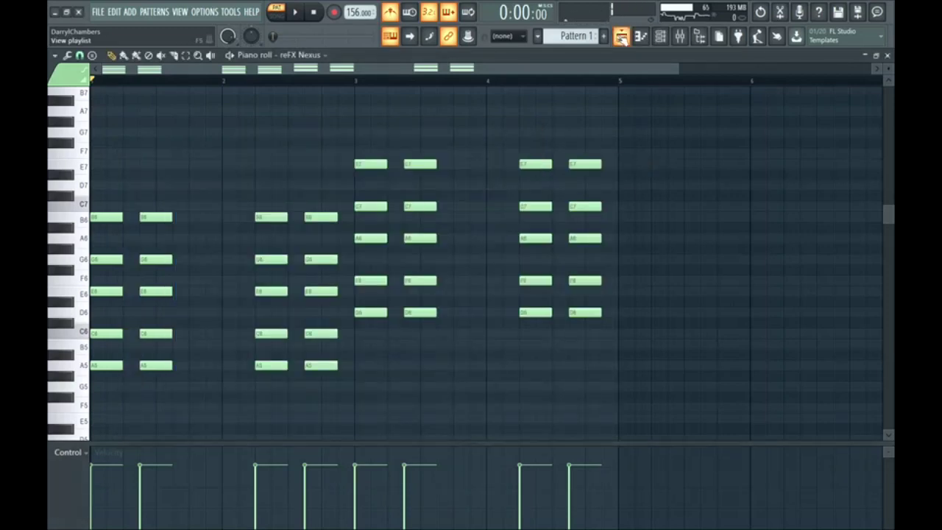
Lay the chord pattern across bars 1 to 8 of Track 1 in the playlist as a rendered audio clip.
{"action": "left_click", "coordinate": [622, 36]}
{"action": "left_click", "coordinate": [223, 109]}
{"action": "left_click_drag", "start_coordinate": [346, 109], "coordinate": [367, 109]}
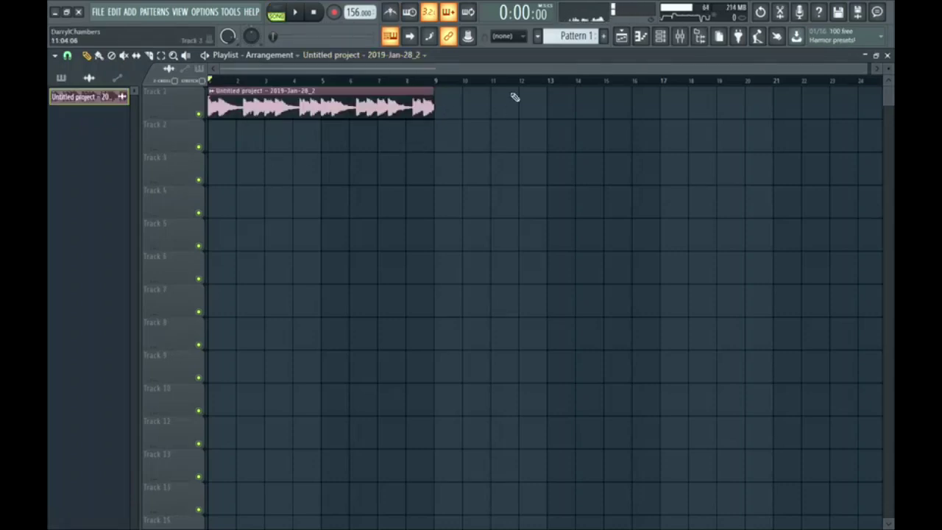
Show all channels in the channel rack and replace the reFX Nexus instrument with Purity.
{"action": "key", "text": "F6"}
{"action": "left_click", "coordinate": [315, 126]}
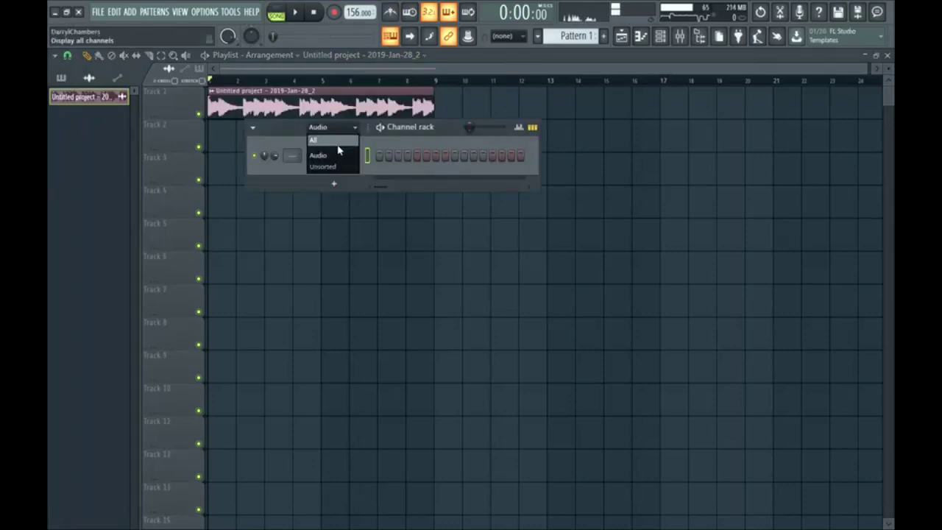
{"action": "left_click", "coordinate": [336, 147]}
{"action": "right_click", "coordinate": [331, 156]}
{"action": "key", "text": "d"}
{"action": "key", "text": "Return"}
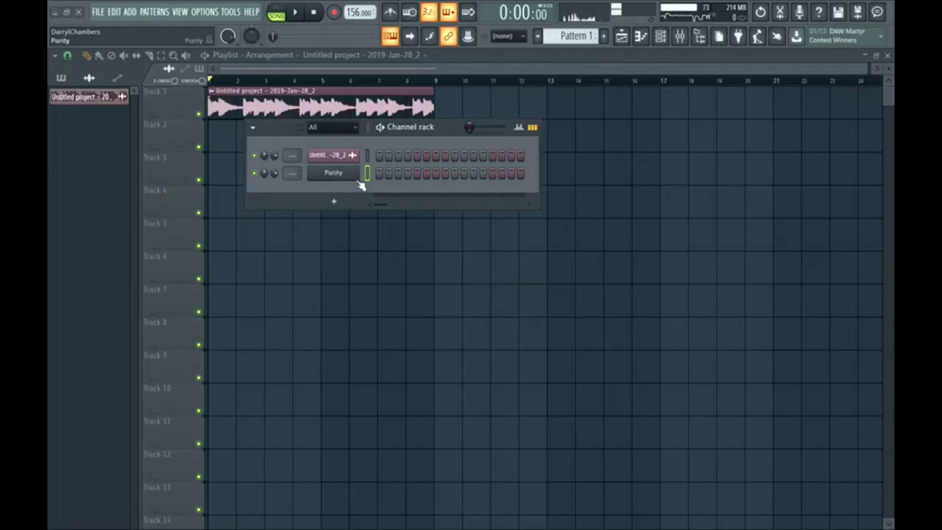
Load the Piccolo preset from the Woodwind category in Purity and close its window and the channel rack.
{"action": "left_click", "coordinate": [354, 175]}
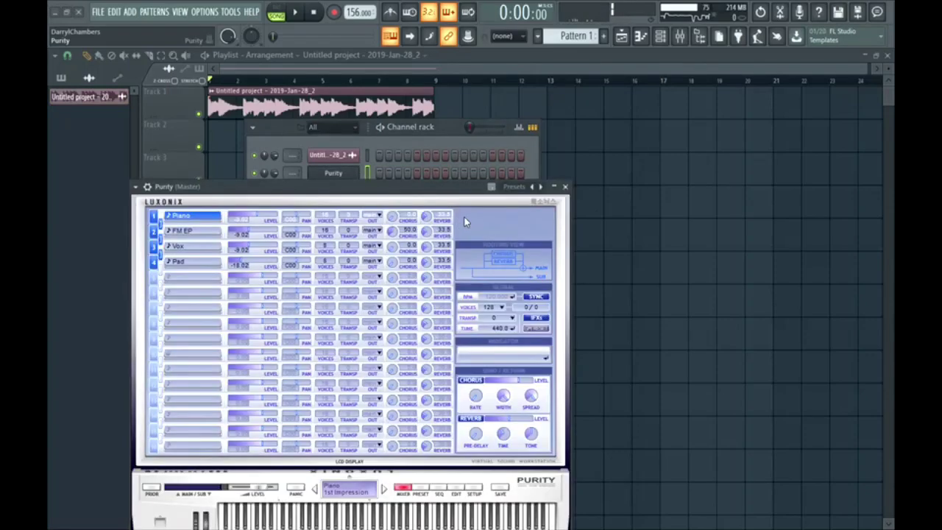
{"action": "left_click_drag", "start_coordinate": [434, 200], "coordinate": [427, 98]}
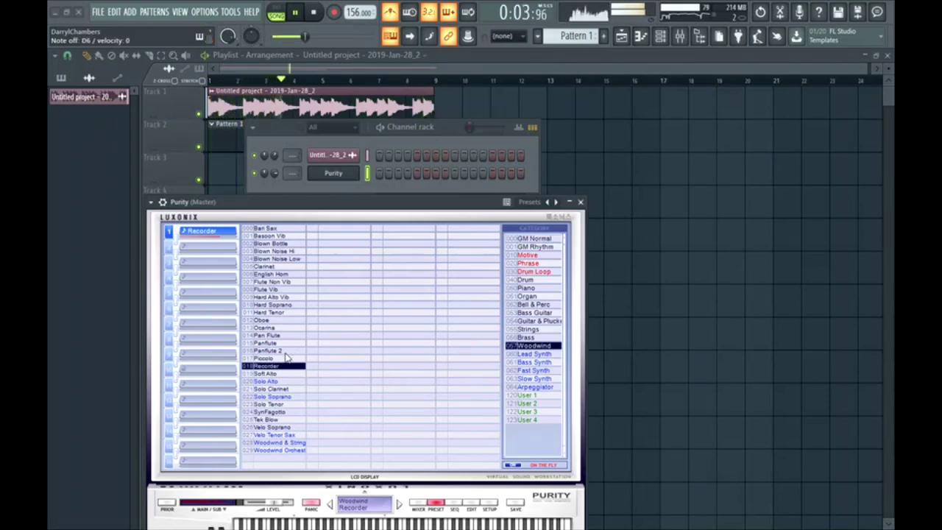
{"action": "left_click", "coordinate": [284, 358]}
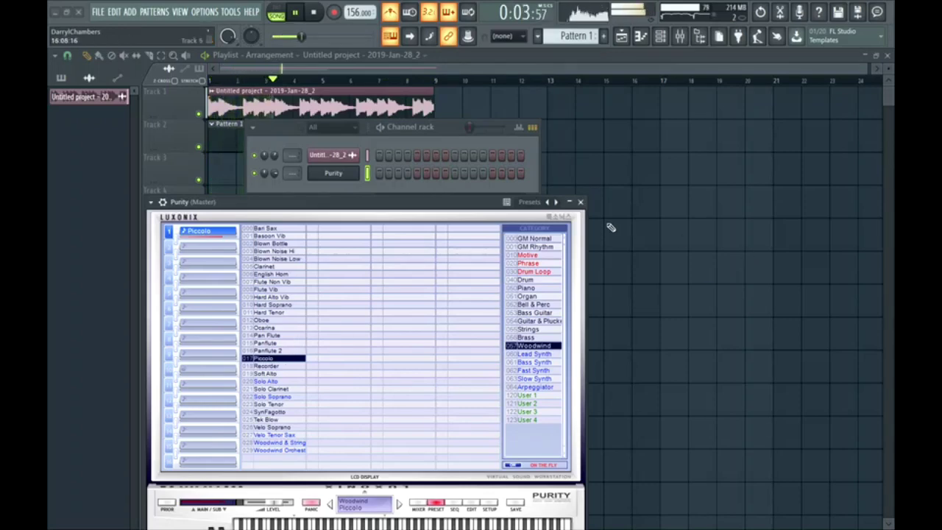
{"action": "left_click", "coordinate": [580, 201]}
{"action": "key", "text": "space"}
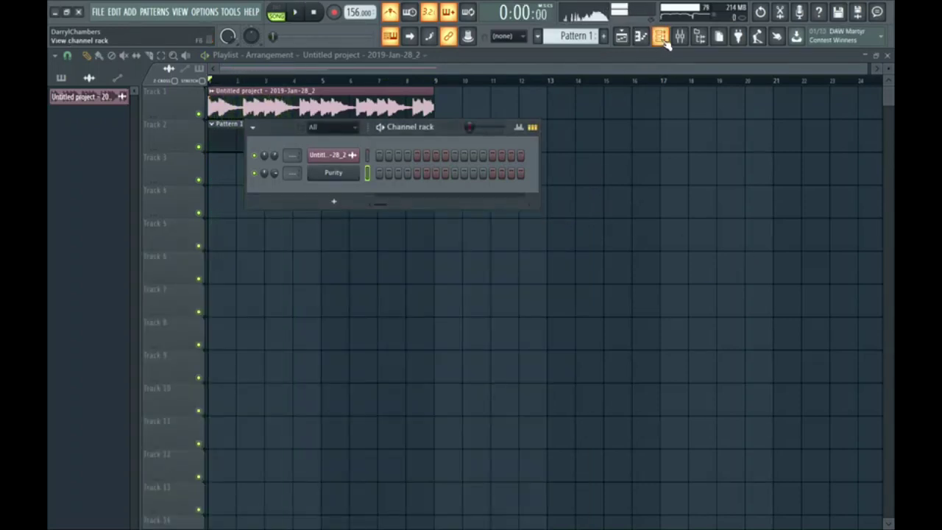
{"action": "left_click", "coordinate": [665, 42]}
Add a two-bar E5 note at the start of Pattern 1 in Purity's piano roll and play it back.
{"action": "left_click", "coordinate": [274, 136]}
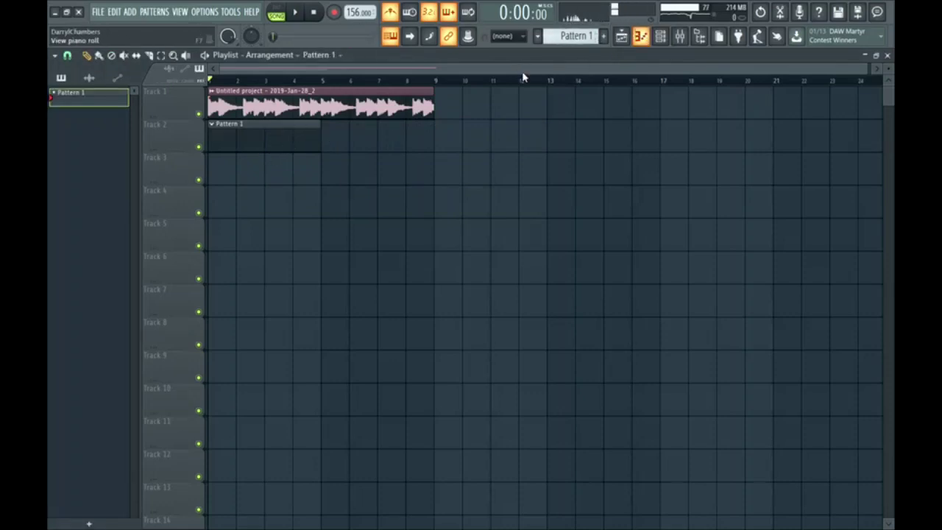
{"action": "key", "text": "F7"}
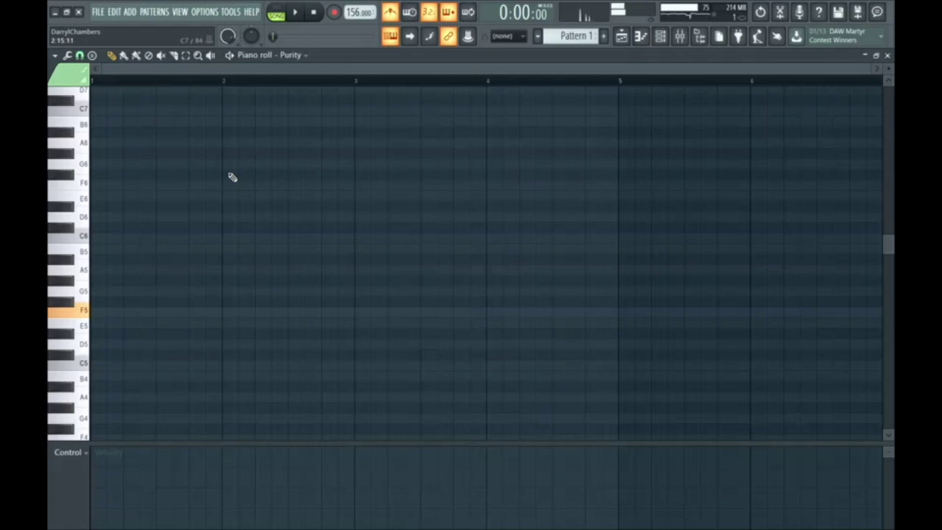
{"action": "left_click", "coordinate": [98, 323]}
{"action": "scroll", "coordinate": [278, 317], "scroll_direction": "down", "scroll_amount": 3}
{"action": "key", "text": "space"}
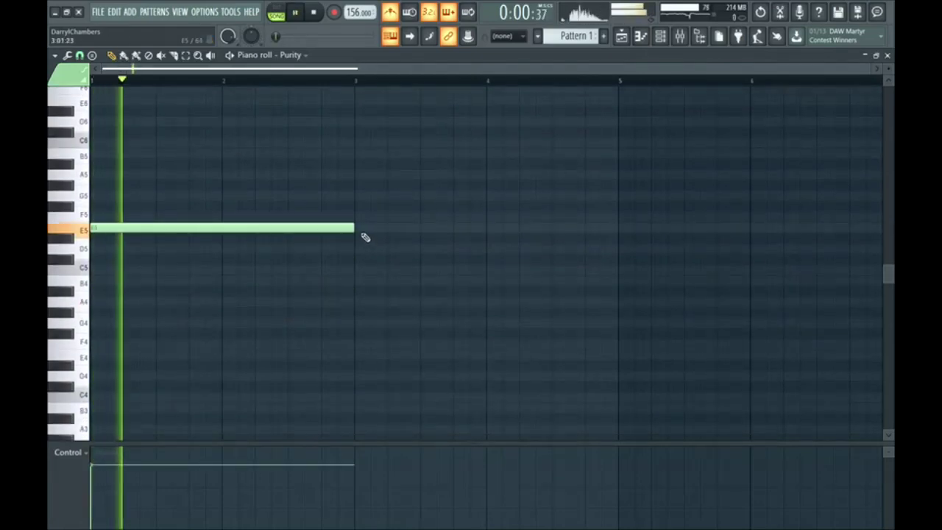
Shorten the E5 note to 28 steps and add a B4 note of equal length from beat 3 of bar 2.
{"action": "key", "text": "m"}
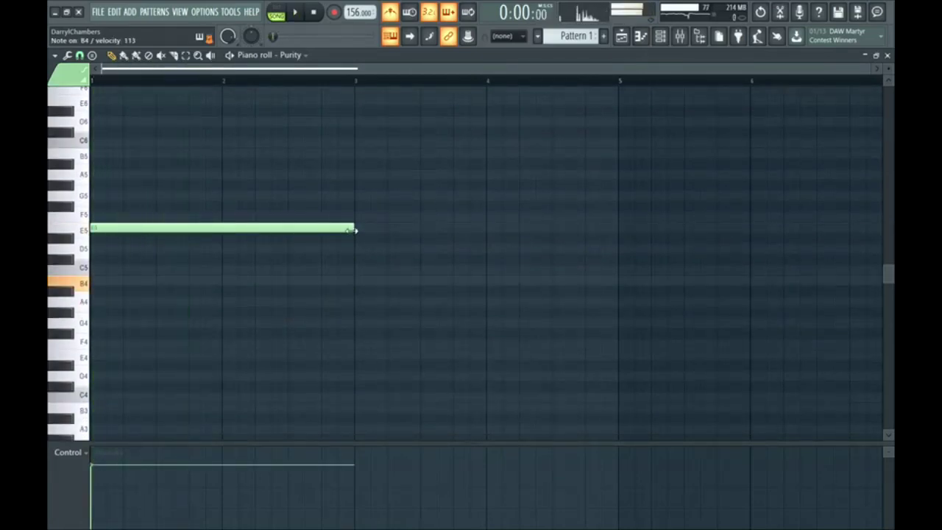
{"action": "key", "text": "space"}
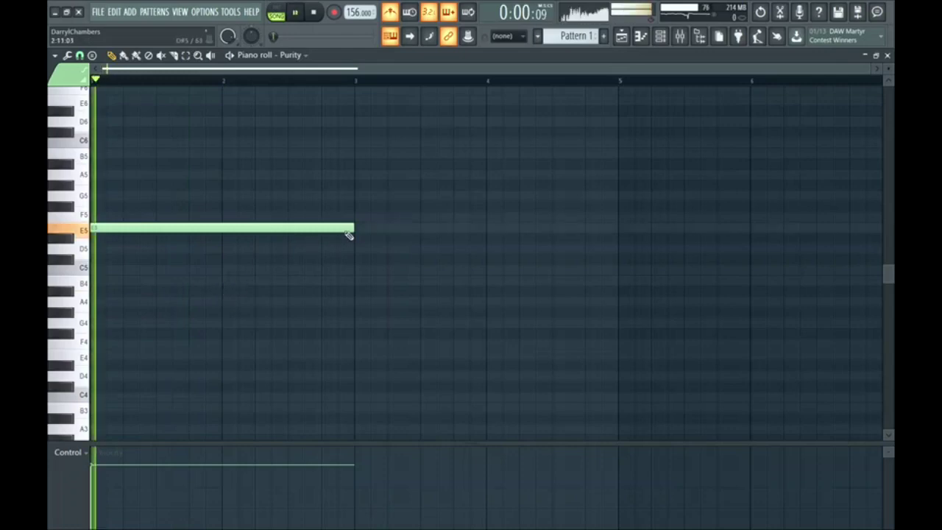
{"action": "left_click_drag", "start_coordinate": [353, 227], "coordinate": [301, 259]}
{"action": "left_click", "coordinate": [292, 283]}
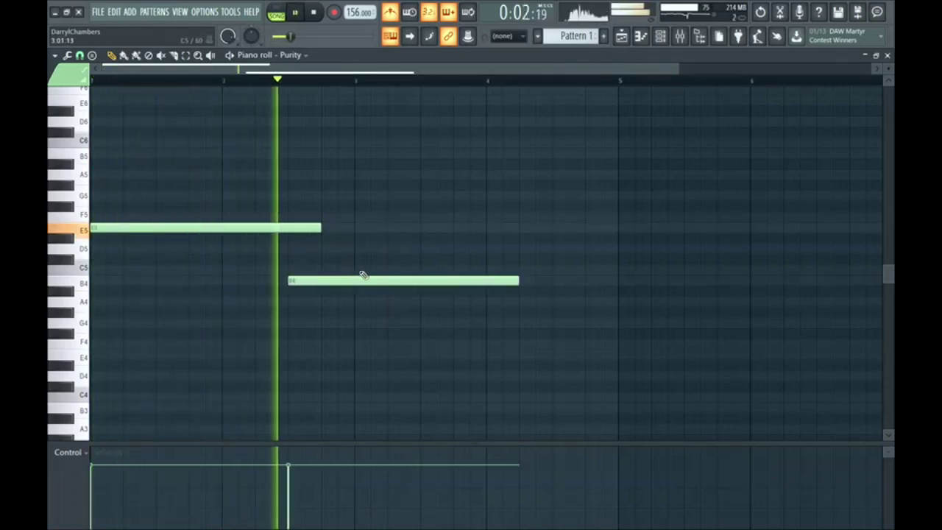
Stop playback, add a C5 note at the start of bar 3, and shorten the B4 and C5 notes to half a bar each.
{"action": "key", "text": "space"}
{"action": "left_click", "coordinate": [357, 250]}
{"action": "left_click_drag", "start_coordinate": [358, 255], "coordinate": [358, 270]}
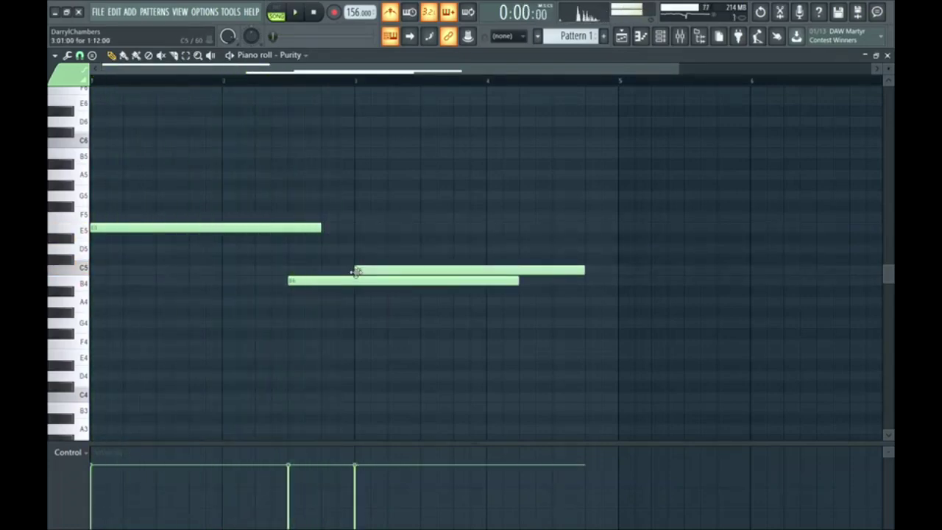
{"action": "left_click_drag", "start_coordinate": [269, 193], "coordinate": [307, 284]}
{"action": "left_click_drag", "start_coordinate": [482, 245], "coordinate": [491, 332]}
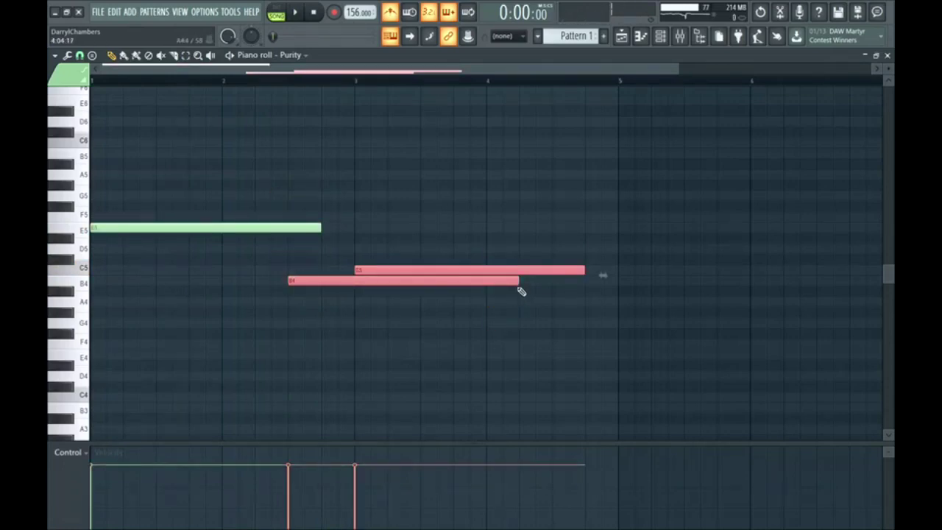
{"action": "left_click_drag", "start_coordinate": [518, 284], "coordinate": [349, 290]}
Shorten the E5 note to end at beat 3 of bar 2 and extend the C5 note to the end of bar 4.
{"action": "left_click", "coordinate": [347, 267]}
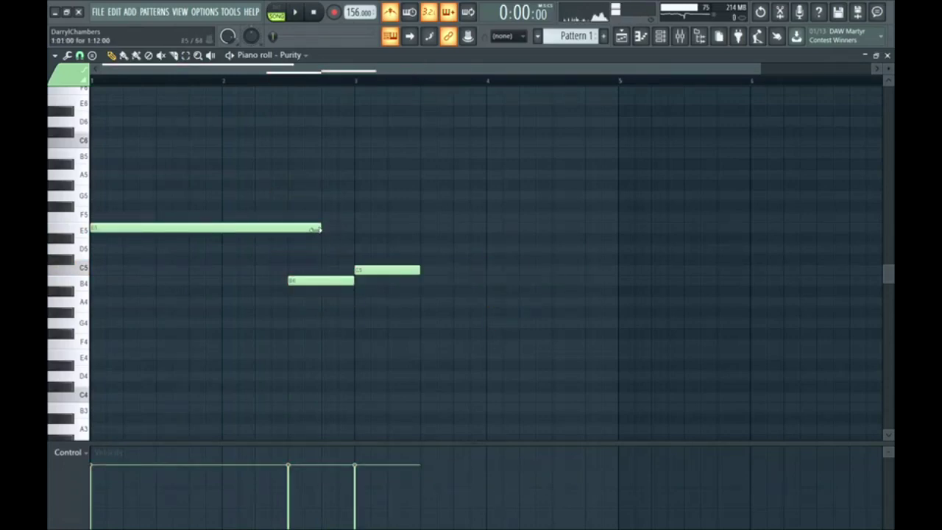
{"action": "key", "text": "space"}
{"action": "left_click_drag", "start_coordinate": [420, 271], "coordinate": [610, 284]}
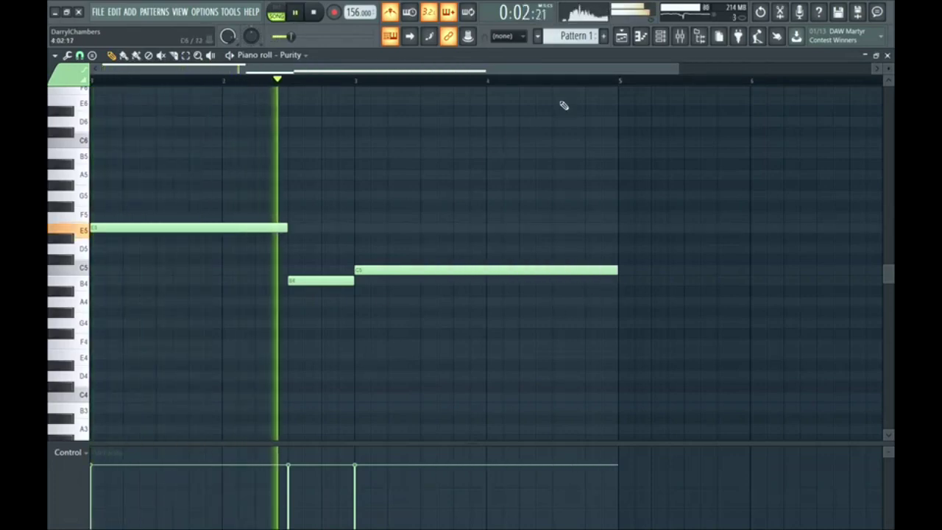
Place a second Pattern 1 clip at bar 5 on Track 2 of the playlist and stop playback.
{"action": "left_click", "coordinate": [622, 35]}
{"action": "left_click_drag", "start_coordinate": [351, 131], "coordinate": [409, 130]}
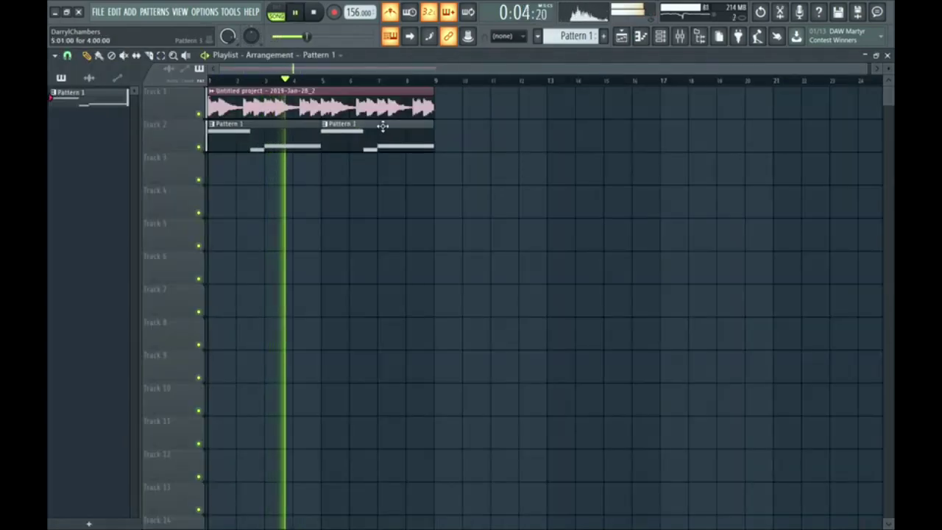
{"action": "key", "text": "space"}
Lower the Purity channel's volume to 55% in the channel rack while the song plays.
{"action": "left_click", "coordinate": [660, 37]}
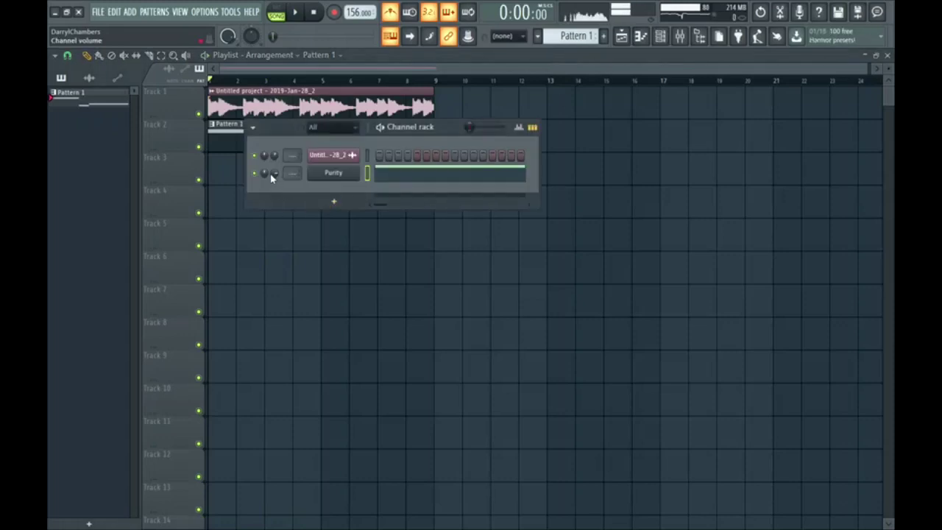
{"action": "key", "text": "space"}
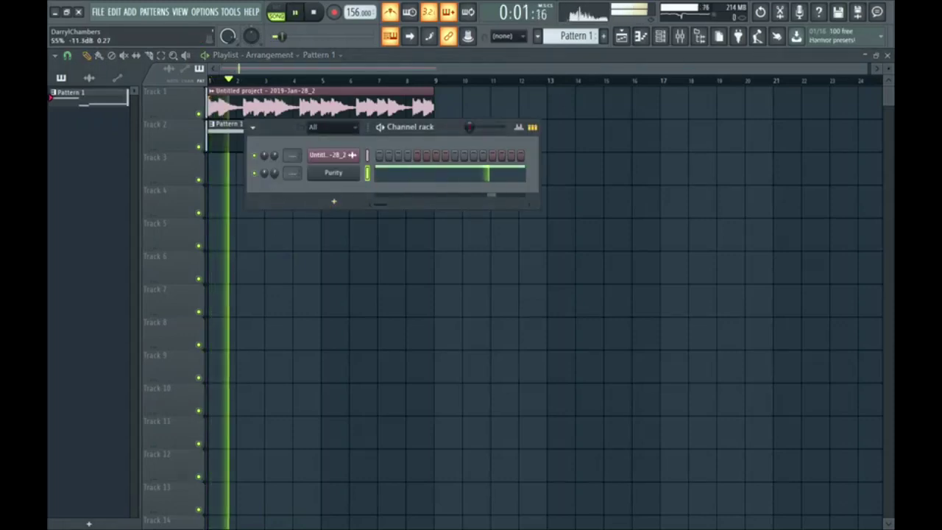
{"action": "key", "text": "space"}
Add a second Purity instrument channel and place a Pattern 2 clip at bar 1 on Track 3.
{"action": "left_click", "coordinate": [333, 201]}
{"action": "left_click", "coordinate": [434, 184]}
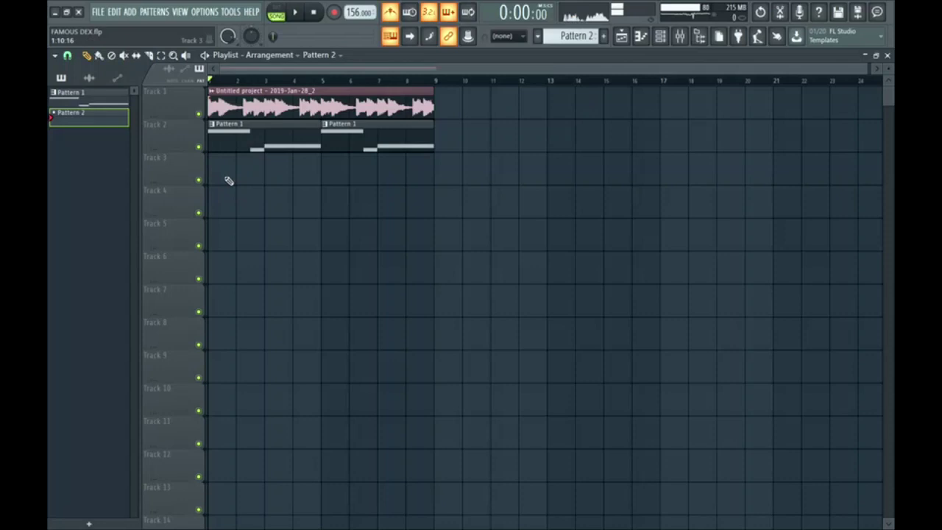
{"action": "mouse_move", "coordinate": [228, 181]}
{"action": "left_mouse_down"}
{"action": "mouse_move", "coordinate": [223, 175]}
{"action": "mouse_move", "coordinate": [316, 163]}
{"action": "left_mouse_up"}
Add a one-beat B5 note at the start of Pattern 2 in Purity #2's piano roll and play the song to try out further notes.
{"action": "left_click", "coordinate": [641, 37]}
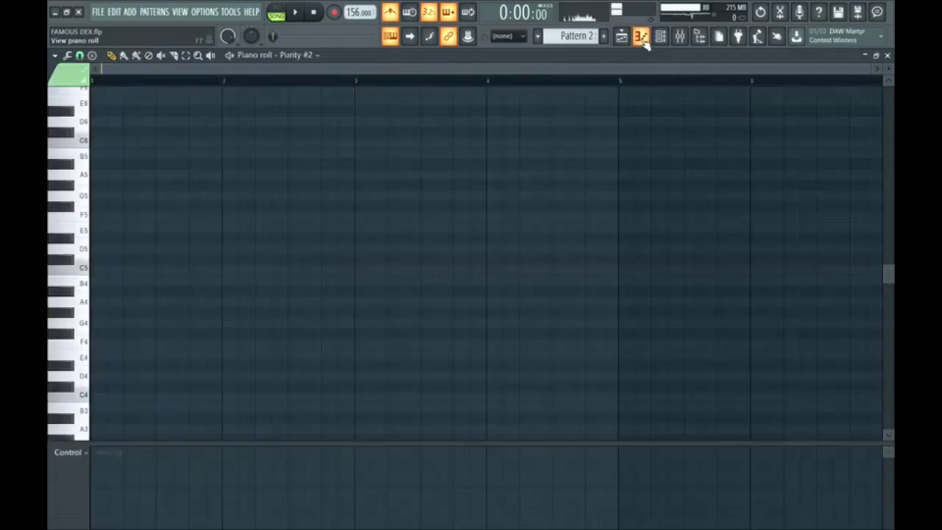
{"action": "left_click_drag", "start_coordinate": [110, 156], "coordinate": [95, 153]}
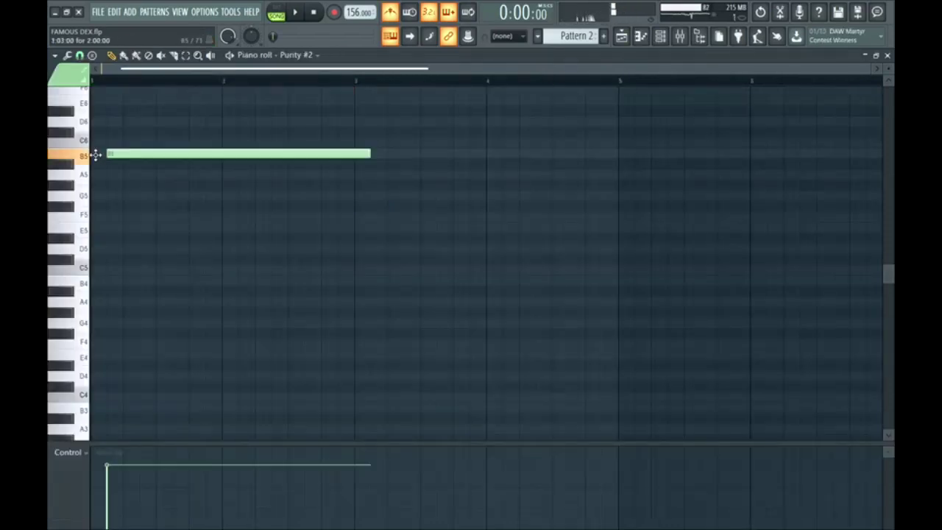
{"action": "left_click_drag", "start_coordinate": [352, 151], "coordinate": [122, 153]}
{"action": "key", "text": "space"}
{"action": "scroll", "coordinate": [147, 172], "scroll_direction": "up", "scroll_amount": 5}
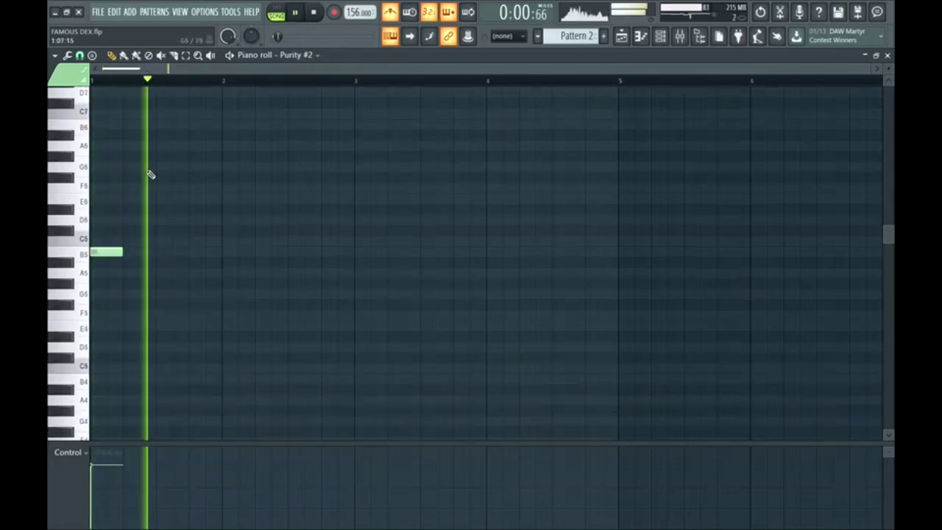
{"action": "key", "text": "space"}
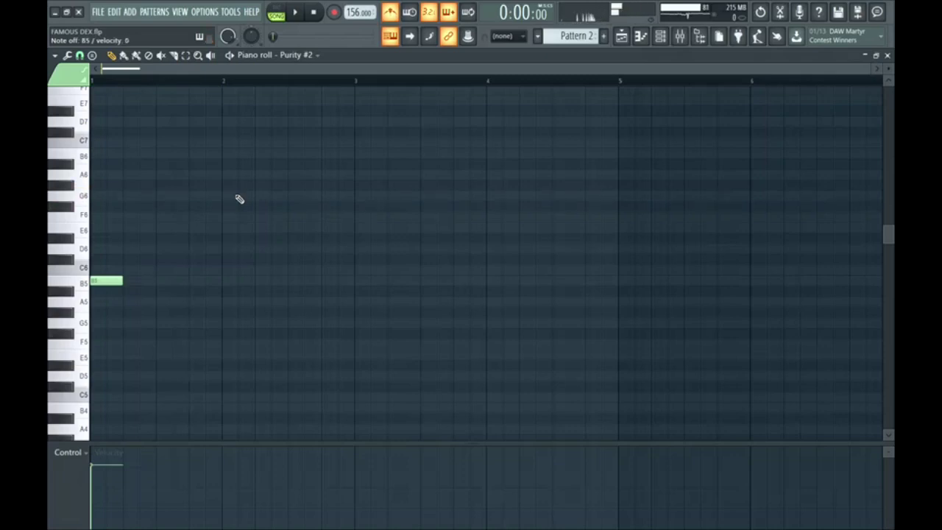
{"action": "key", "text": "space"}
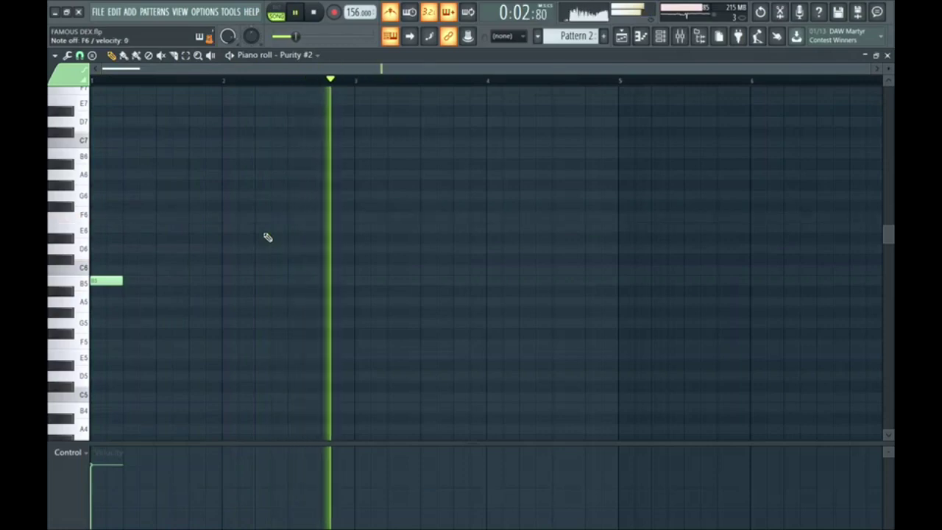
{"action": "key", "text": "space"}
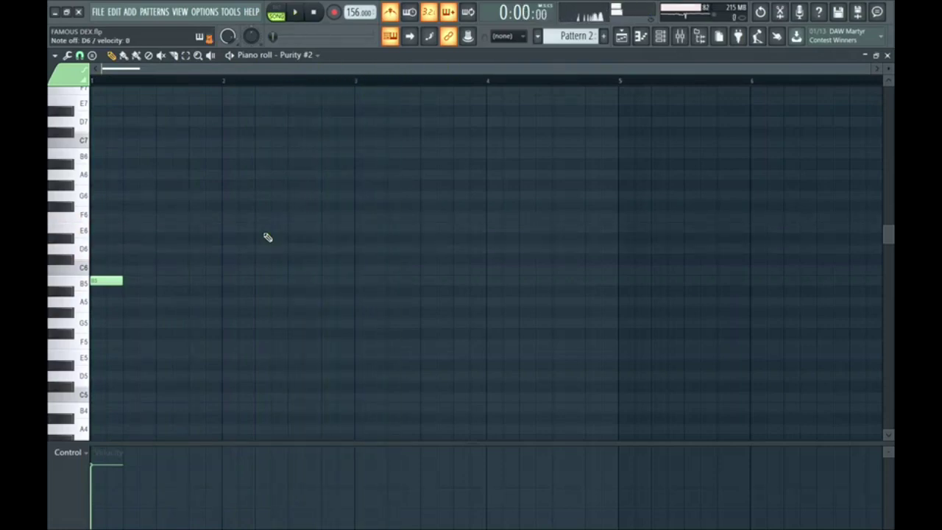
Add one-beat notes during playback: B5 on beat 2 and C6 on beat 3 of bar 2, and E6 at the start of bar 3.
{"action": "key", "text": "space"}
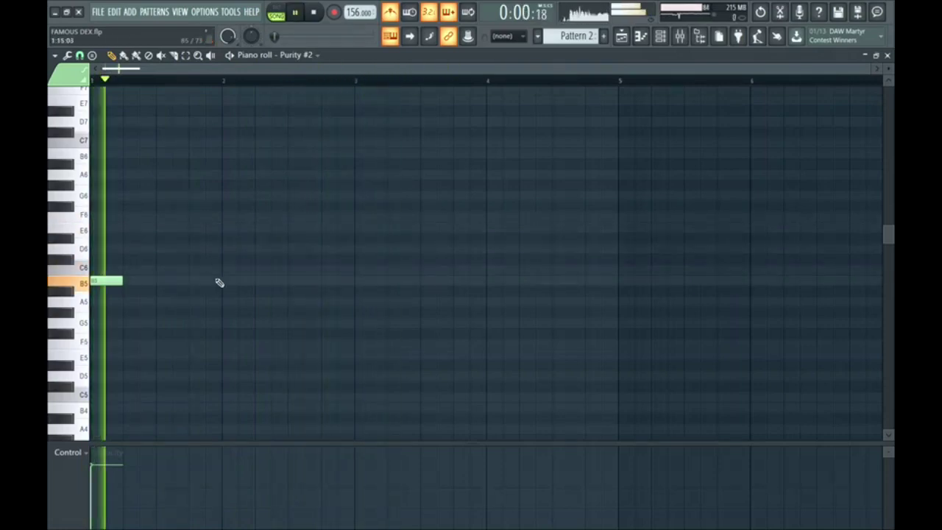
{"action": "left_click", "coordinate": [262, 280]}
{"action": "left_click", "coordinate": [293, 271]}
{"action": "left_click", "coordinate": [356, 249]}
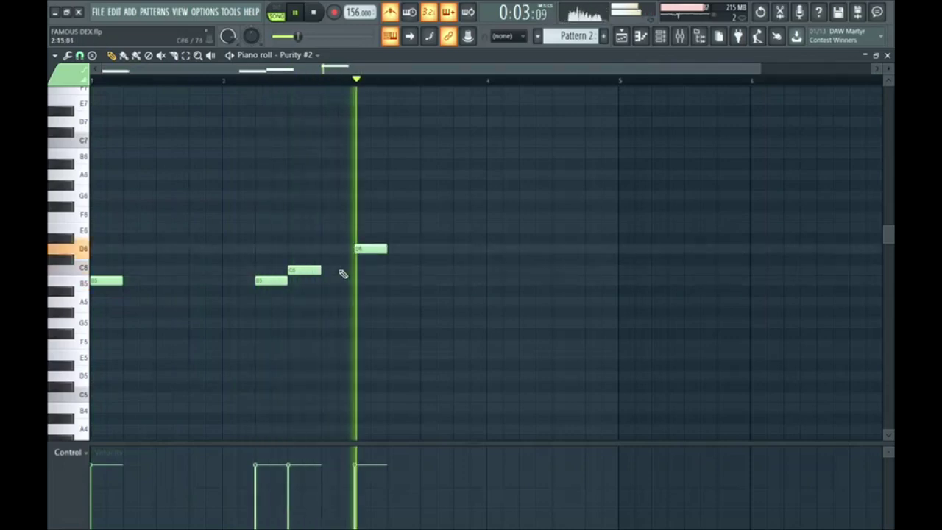
{"action": "left_click_drag", "start_coordinate": [373, 246], "coordinate": [375, 227]}
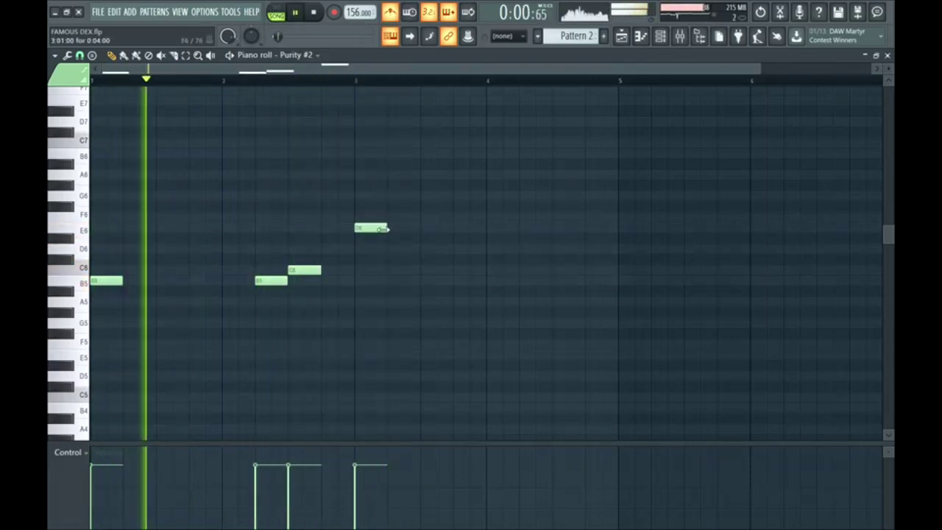
Add one-beat D6 and C6 notes on beats 2 and 3 of bar 4 and play the melody back.
{"action": "scroll", "coordinate": [379, 236], "scroll_direction": "down", "scroll_amount": 1}
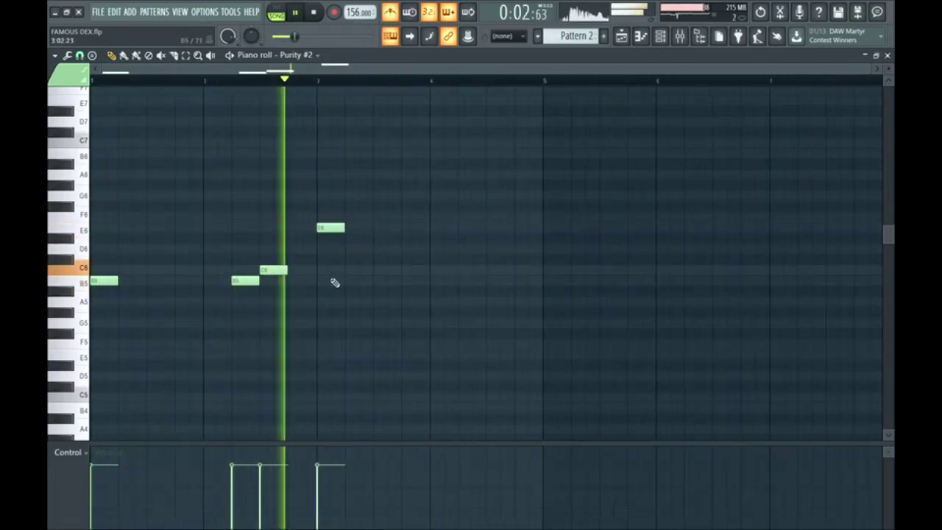
{"action": "left_click", "coordinate": [461, 250]}
{"action": "left_click", "coordinate": [488, 280]}
{"action": "key", "text": "space"}
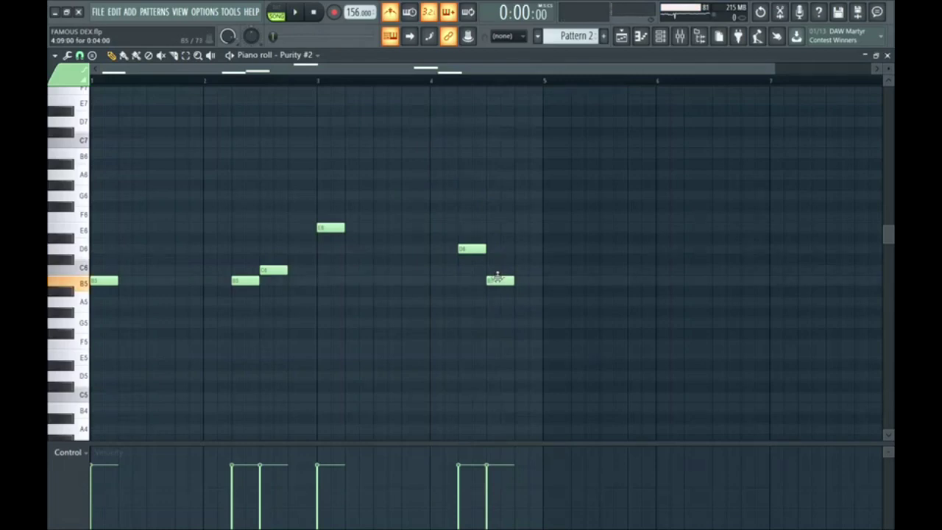
{"action": "left_click_drag", "start_coordinate": [497, 278], "coordinate": [498, 268]}
{"action": "key", "text": "space"}
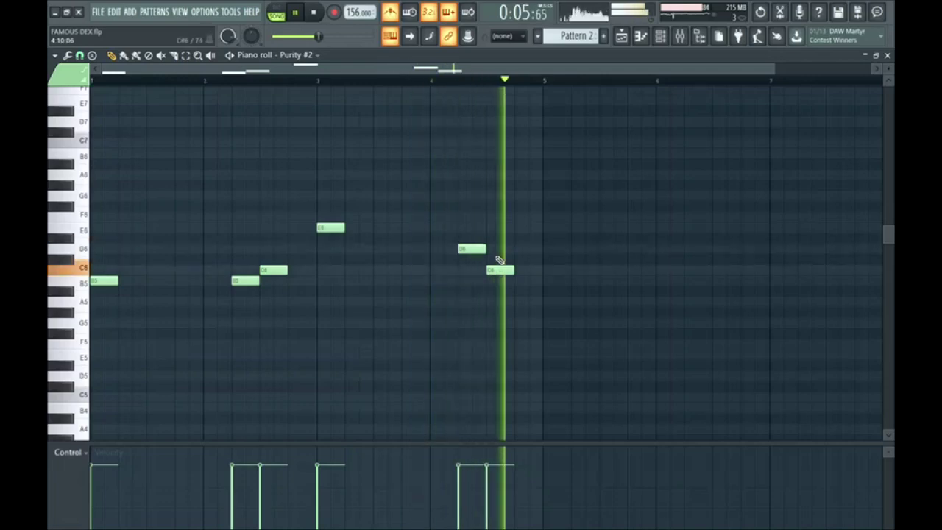
{"action": "key", "text": "space"}
Route the audio clip and both Purity channels to mixer tracks 1 to 3, named chords, picc and sitar.
{"action": "key", "text": "F5"}
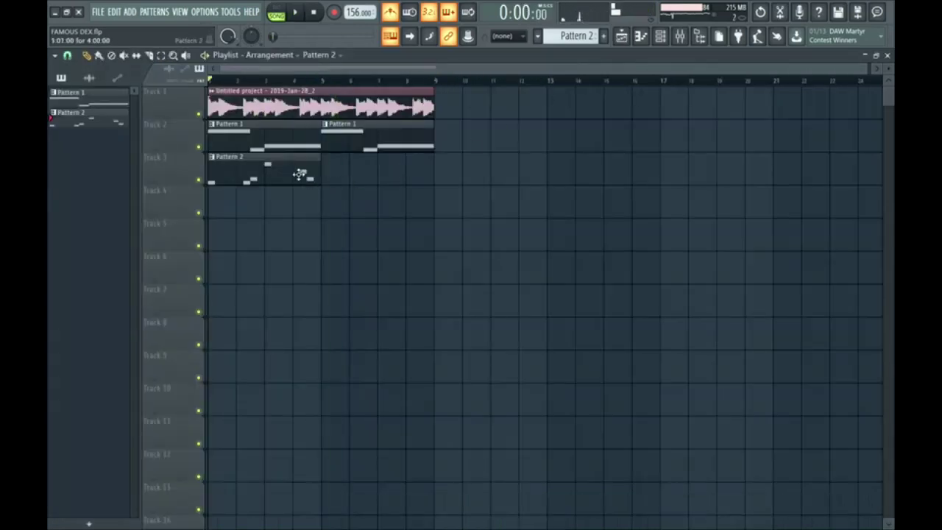
{"action": "left_click", "coordinate": [660, 36]}
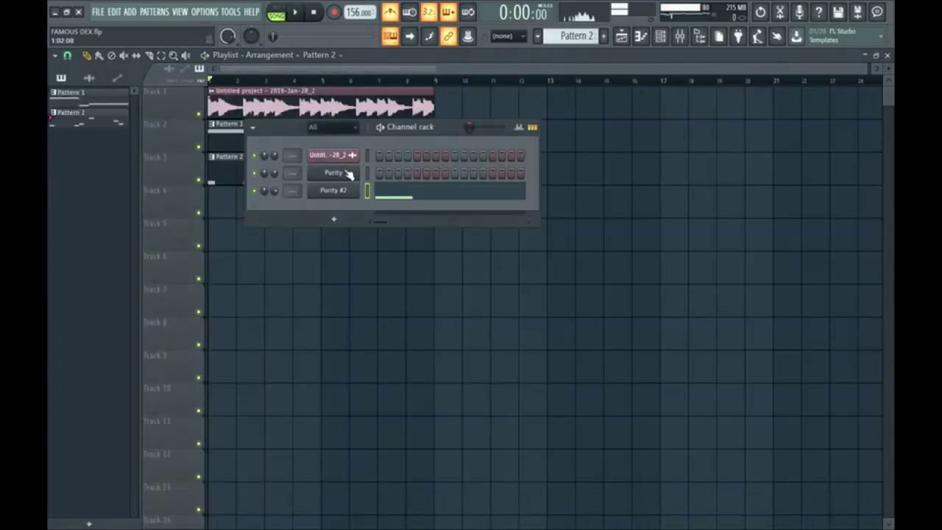
{"action": "right_click", "coordinate": [353, 156]}
{"action": "left_click", "coordinate": [377, 182]}
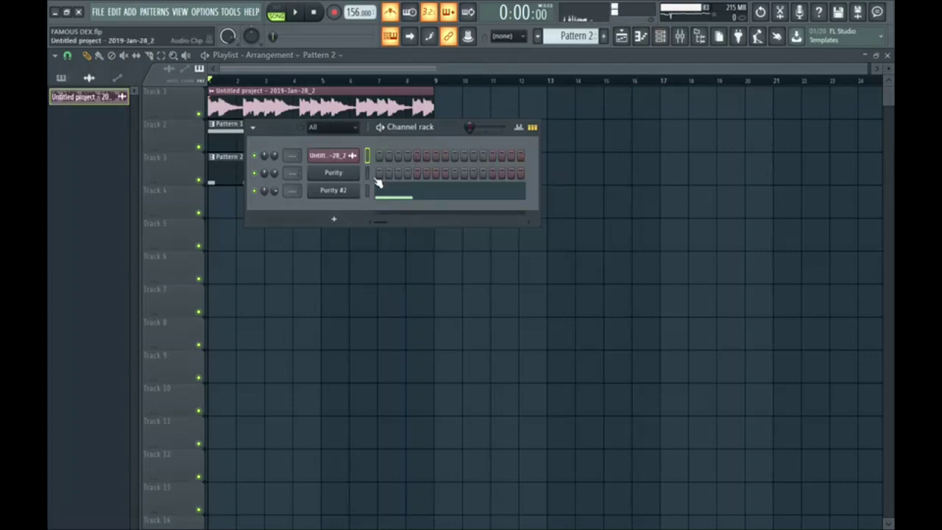
{"action": "left_click", "coordinate": [304, 171]}
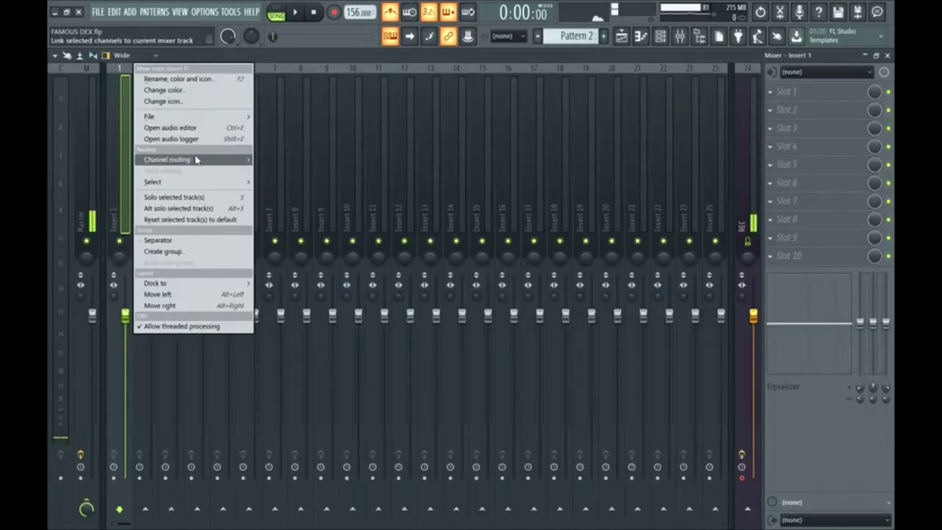
{"action": "mouse_move", "coordinate": [198, 158]}
{"action": "left_click", "coordinate": [326, 168]}
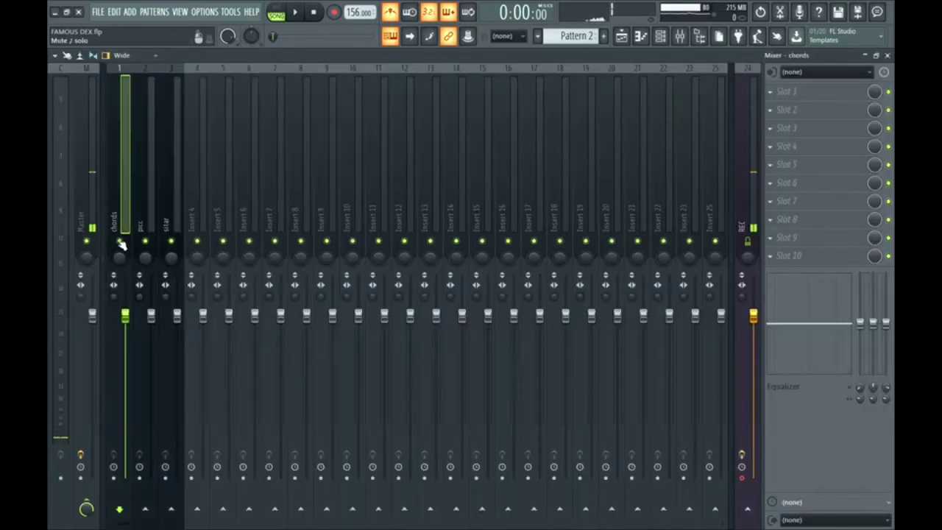
Load Fruity parametric EQ 2 on the chords track, set band 1's order to Steep 8, and adjust the band to cut the lows.
{"action": "left_click", "coordinate": [140, 208]}
{"action": "left_click", "coordinate": [790, 95]}
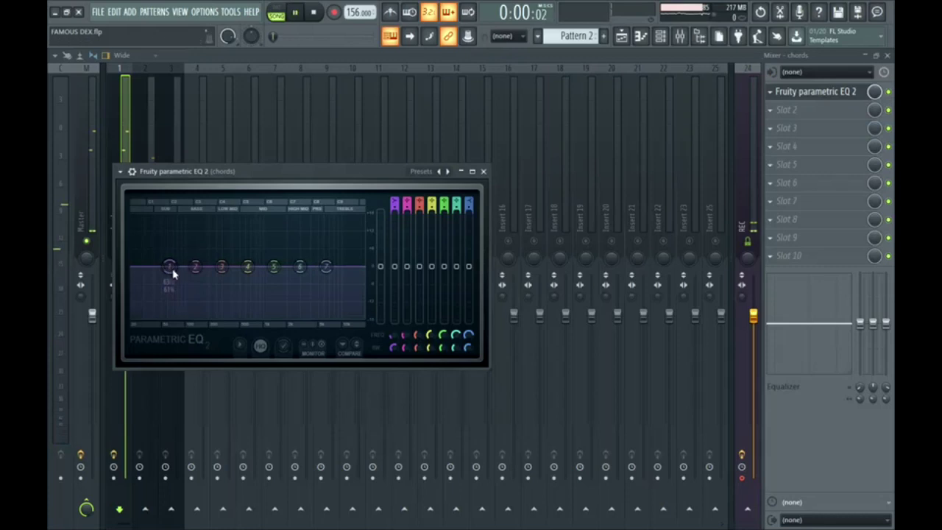
{"action": "right_click", "coordinate": [169, 268]}
{"action": "mouse_move", "coordinate": [185, 297]}
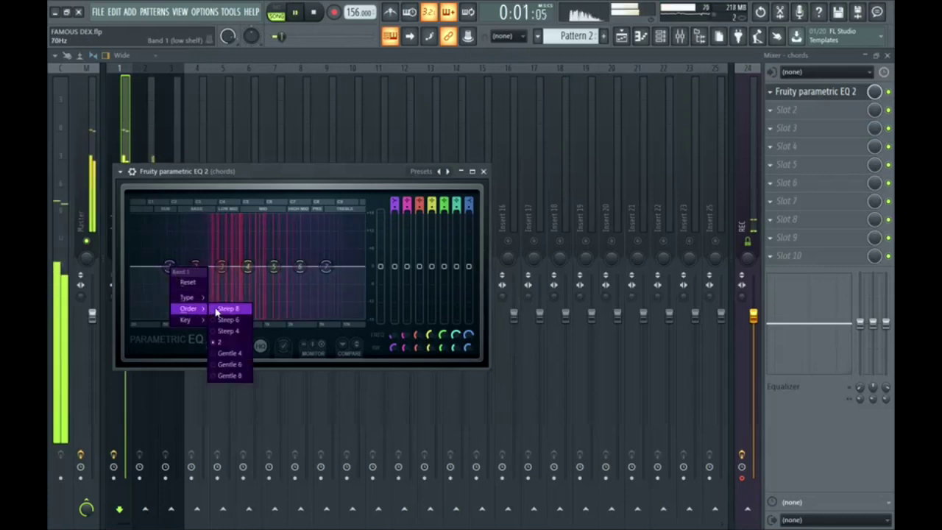
{"action": "left_click", "coordinate": [228, 309]}
{"action": "left_click_drag", "start_coordinate": [169, 266], "coordinate": [169, 281]}
{"action": "left_click_drag", "start_coordinate": [187, 303], "coordinate": [203, 315]}
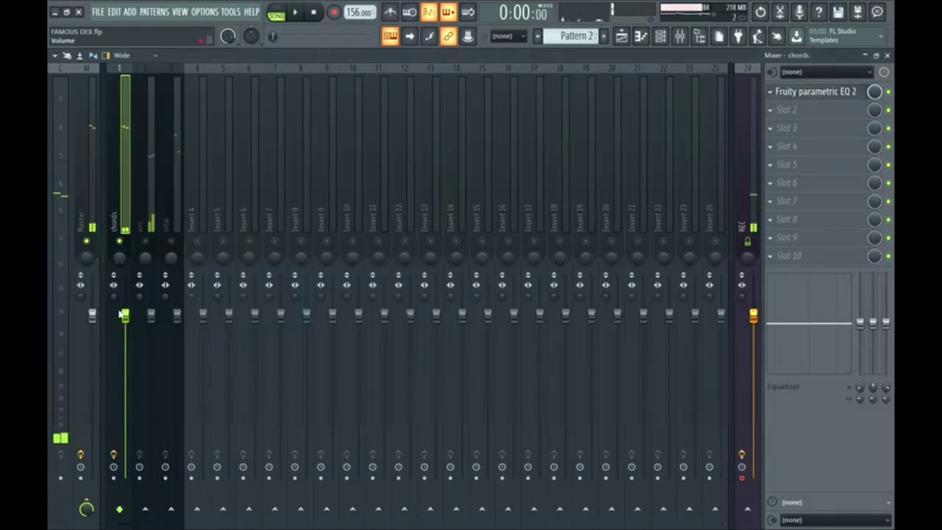
Pull the low equalizer band of the picc and sitar mixer tracks down to -18 dB and adjust their stereo separation.
{"action": "left_click", "coordinate": [145, 213]}
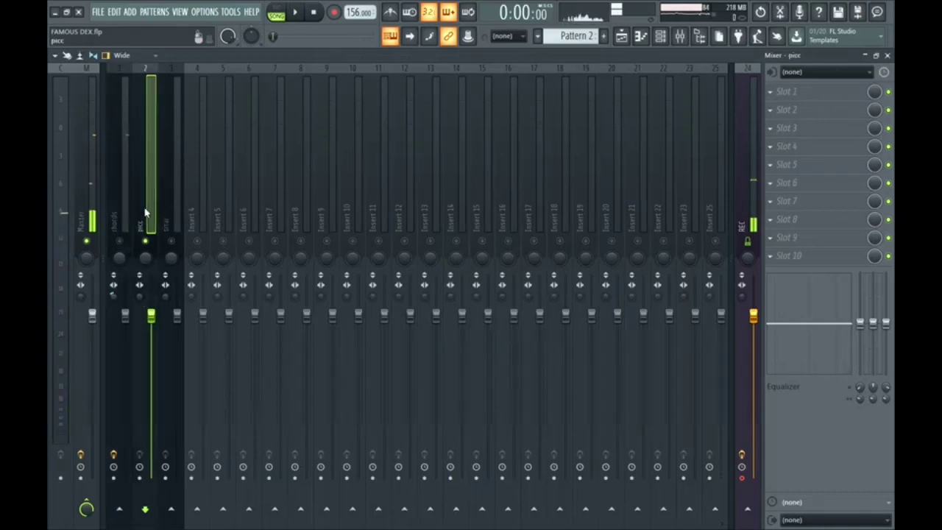
{"action": "left_click_drag", "start_coordinate": [850, 324], "coordinate": [860, 372]}
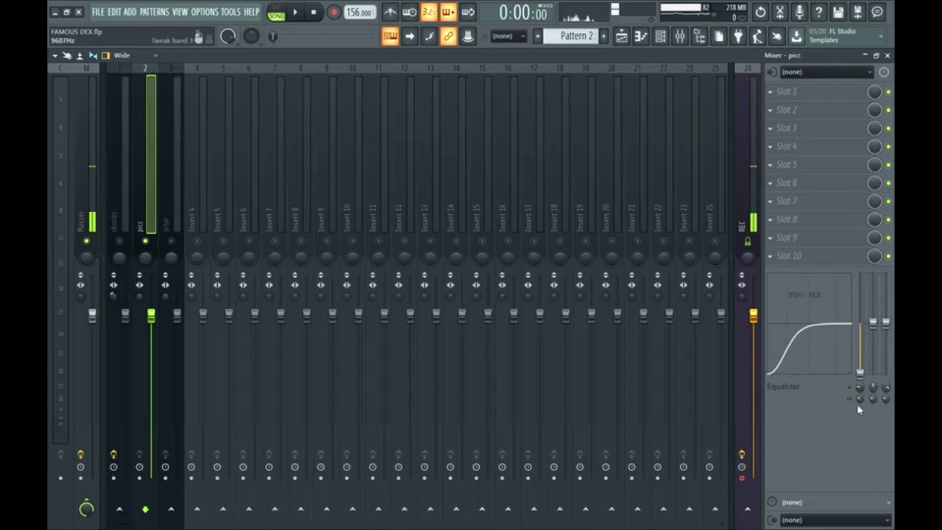
{"action": "left_click", "coordinate": [176, 250]}
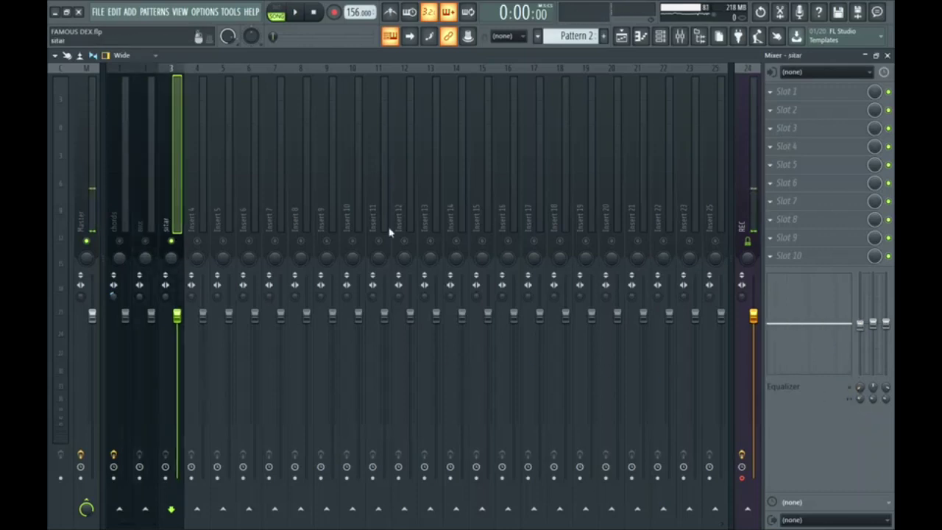
{"action": "left_click_drag", "start_coordinate": [860, 324], "coordinate": [861, 379]}
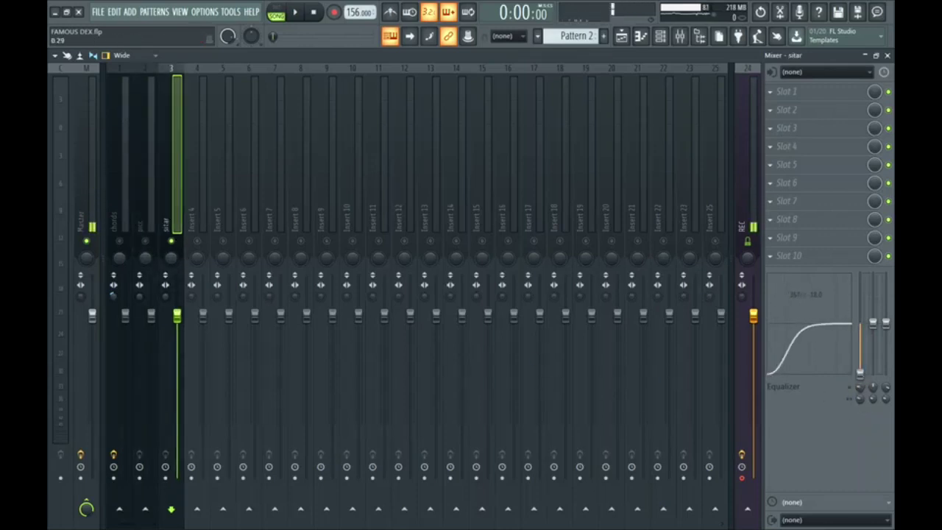
{"action": "left_click", "coordinate": [143, 302]}
Play the chords and picc tracks together and lower the picc track's fader to 95%.
{"action": "right_click", "coordinate": [125, 241]}
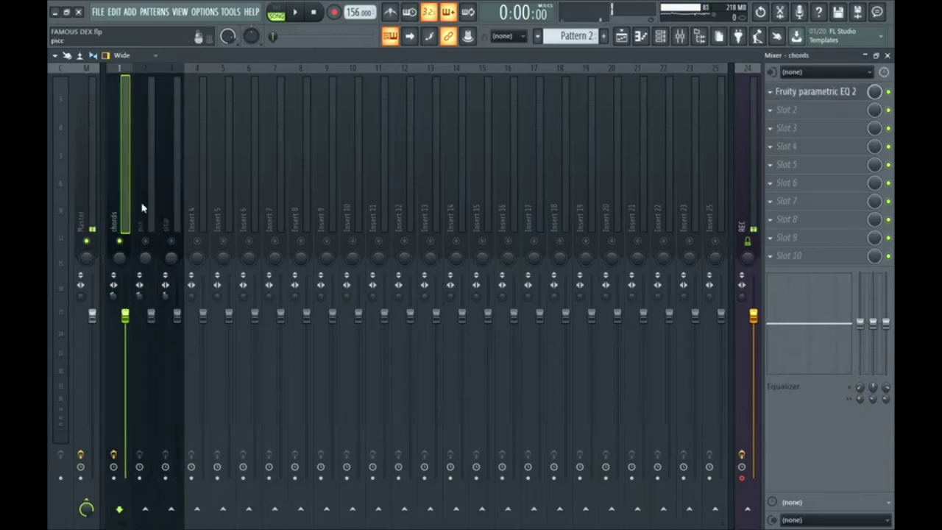
{"action": "key", "text": "space"}
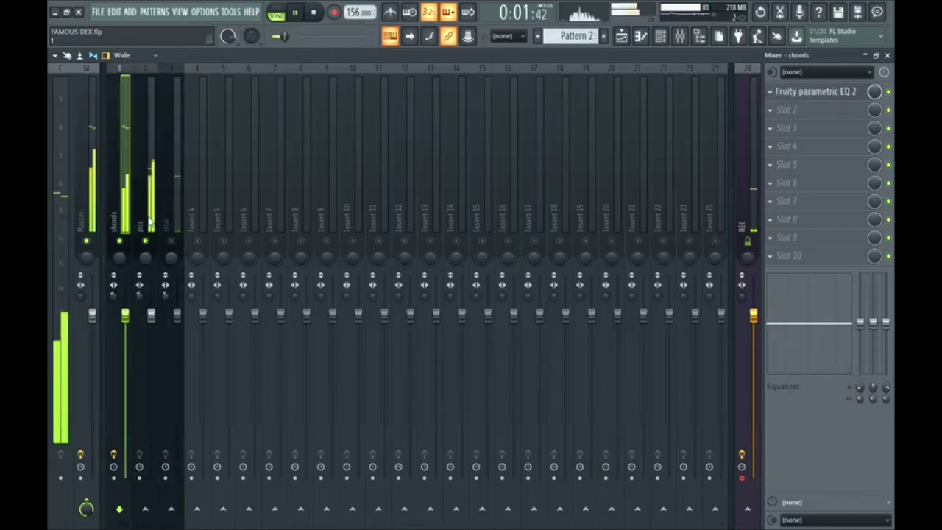
{"action": "left_click", "coordinate": [155, 313]}
{"action": "left_click_drag", "start_coordinate": [152, 317], "coordinate": [152, 333]}
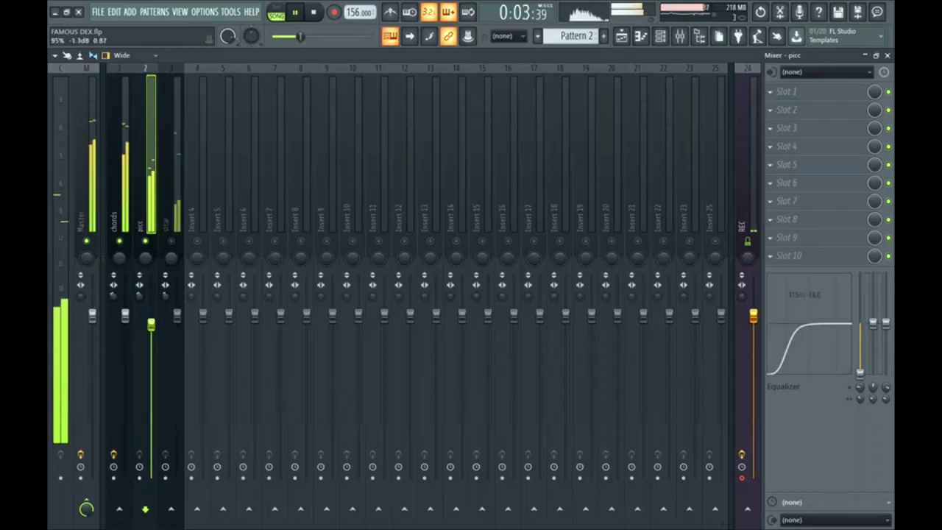
Balance the two melody tracks during playback, with the picc fader at 102% and the sitar fader at 87%.
{"action": "left_click", "coordinate": [179, 213]}
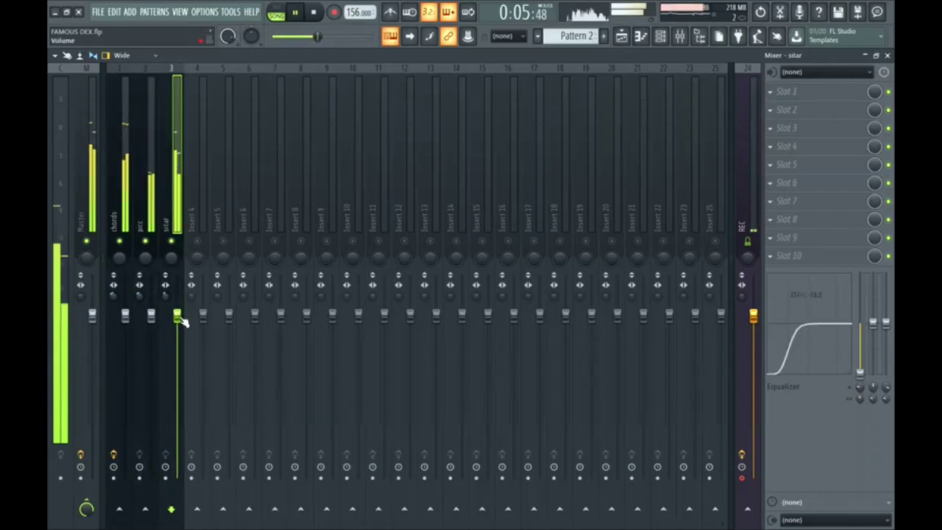
{"action": "left_click_drag", "start_coordinate": [177, 315], "coordinate": [180, 353]}
{"action": "left_click_drag", "start_coordinate": [155, 322], "coordinate": [156, 317]}
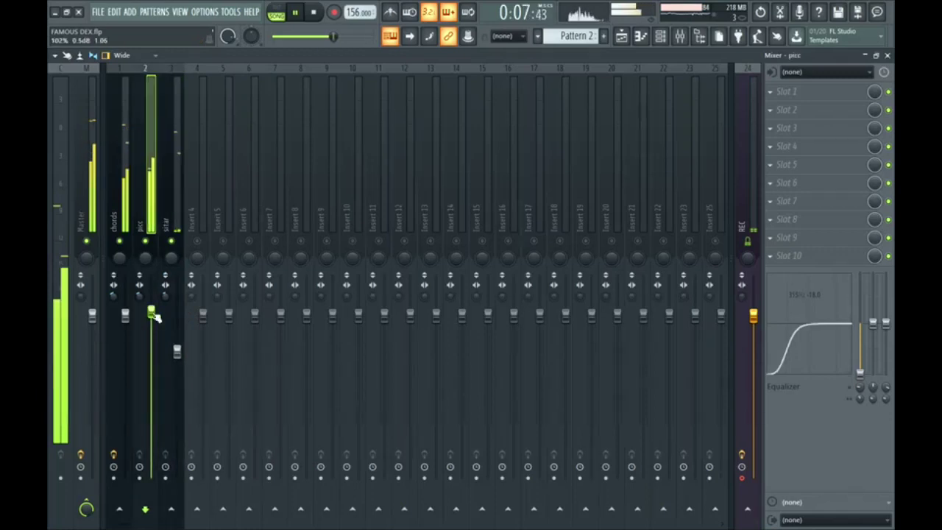
{"action": "left_click_drag", "start_coordinate": [177, 351], "coordinate": [177, 337]}
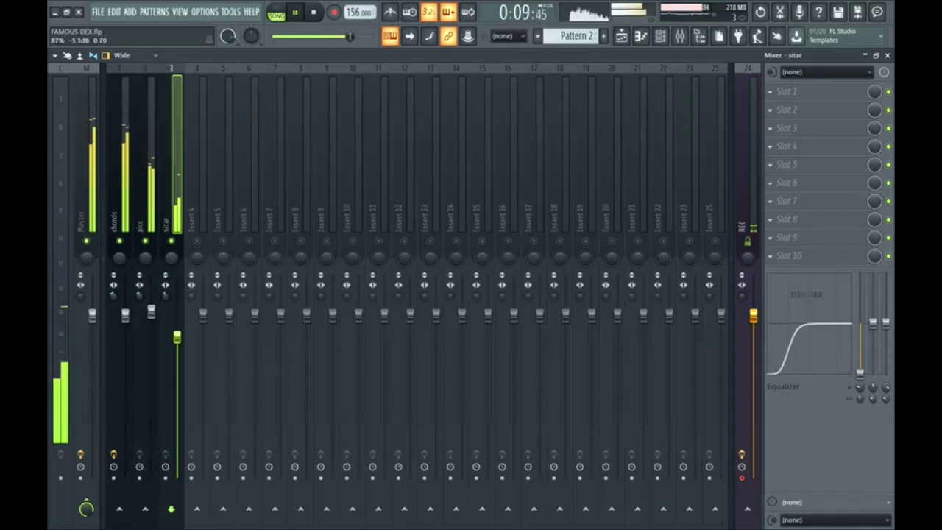
{"action": "key", "text": "space"}
Try the master track's stereo separation, replay the mix and lower the sitar fader slightly further.
{"action": "left_click", "coordinate": [83, 297]}
{"action": "key", "text": "space"}
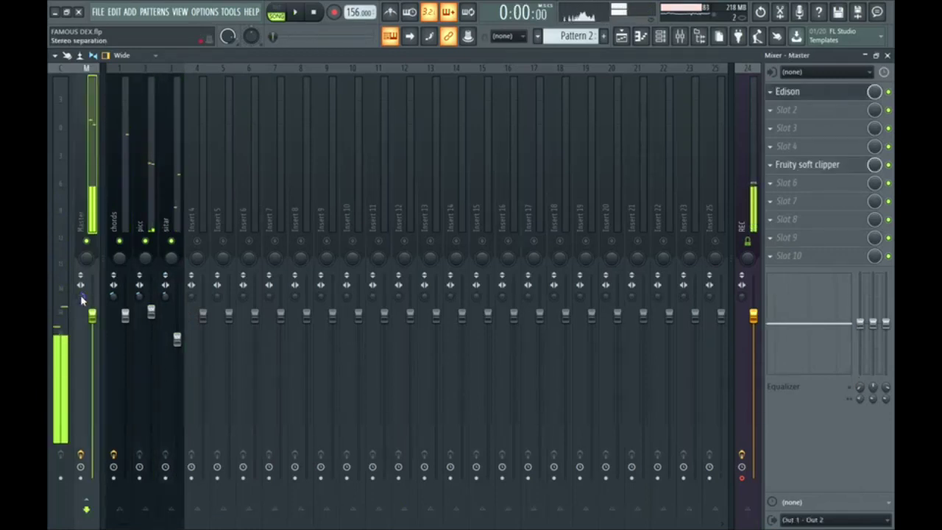
{"action": "left_click_drag", "start_coordinate": [176, 339], "coordinate": [176, 342]}
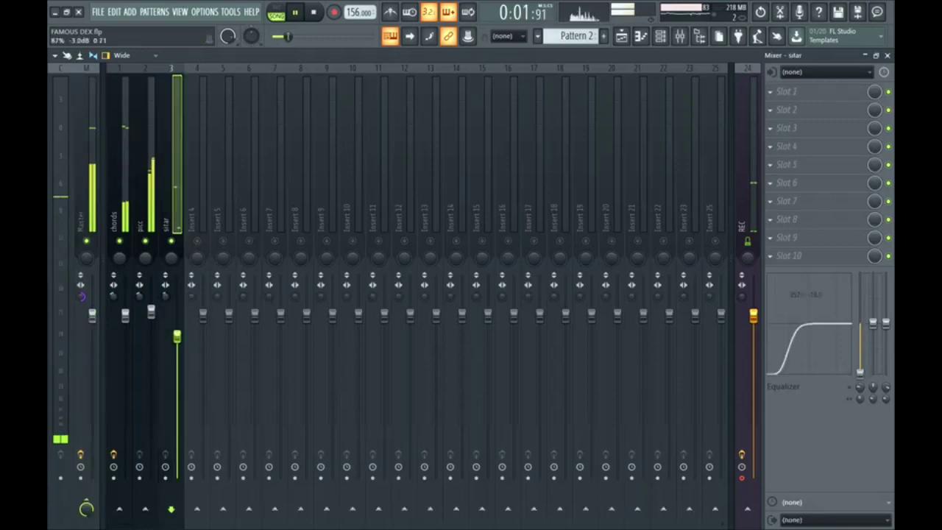
{"action": "left_click", "coordinate": [151, 311]}
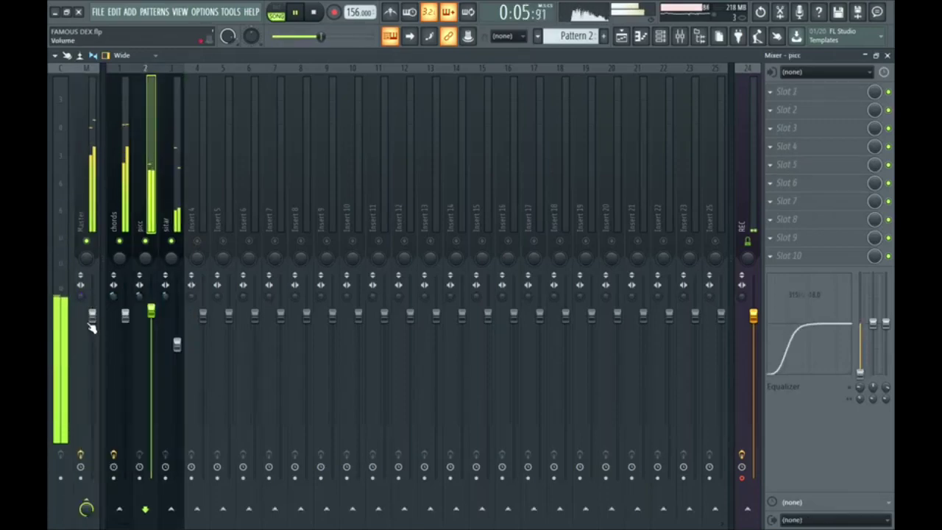
{"action": "left_click", "coordinate": [94, 190]}
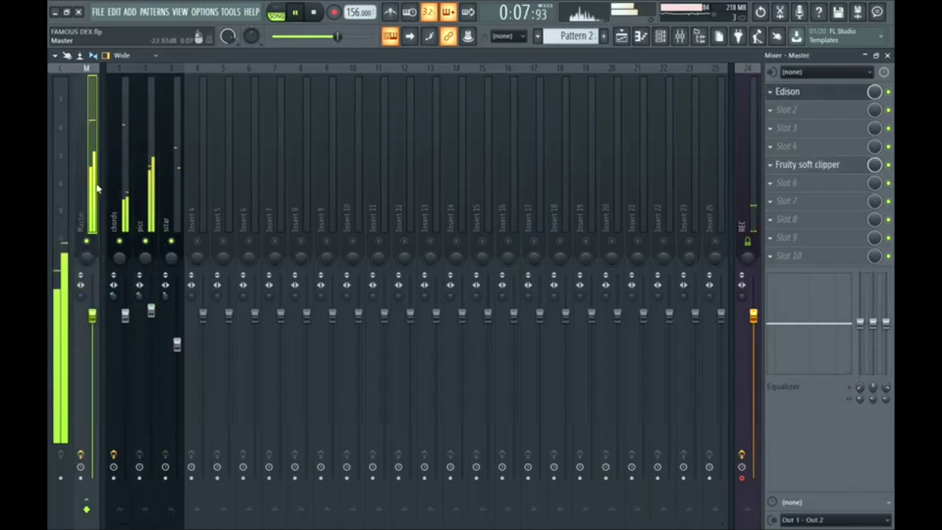
{"action": "key", "text": "space"}
Select the chords, picc and sitar mixer tracks together, lower all three faders slightly and play the mix.
{"action": "left_click", "coordinate": [151, 209]}
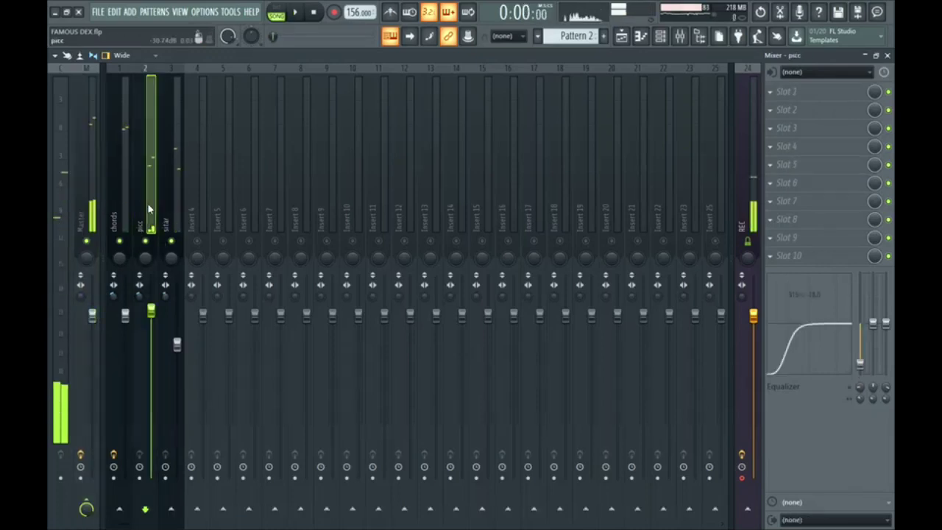
{"action": "left_click", "coordinate": [120, 214], "text": "ctrl"}
{"action": "left_click", "coordinate": [168, 213], "text": "ctrl"}
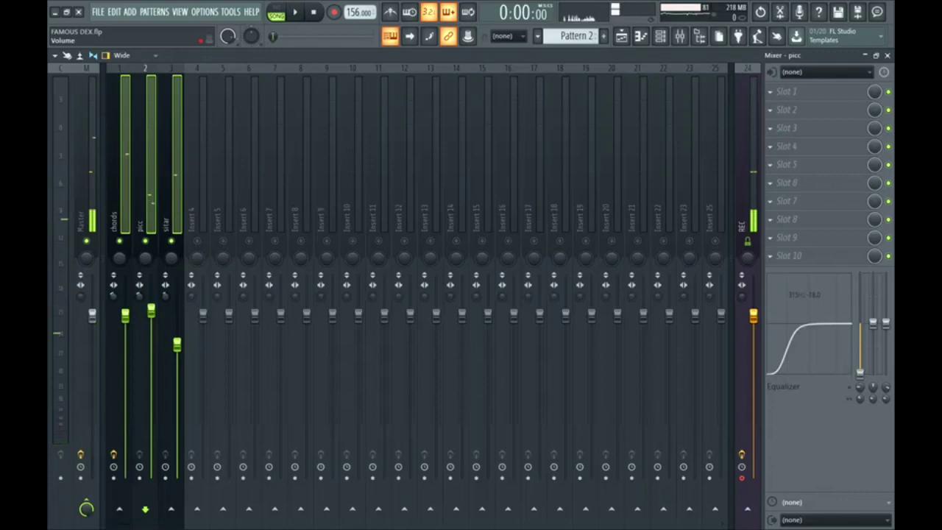
{"action": "left_click_drag", "start_coordinate": [151, 310], "coordinate": [154, 312]}
{"action": "key", "text": "space"}
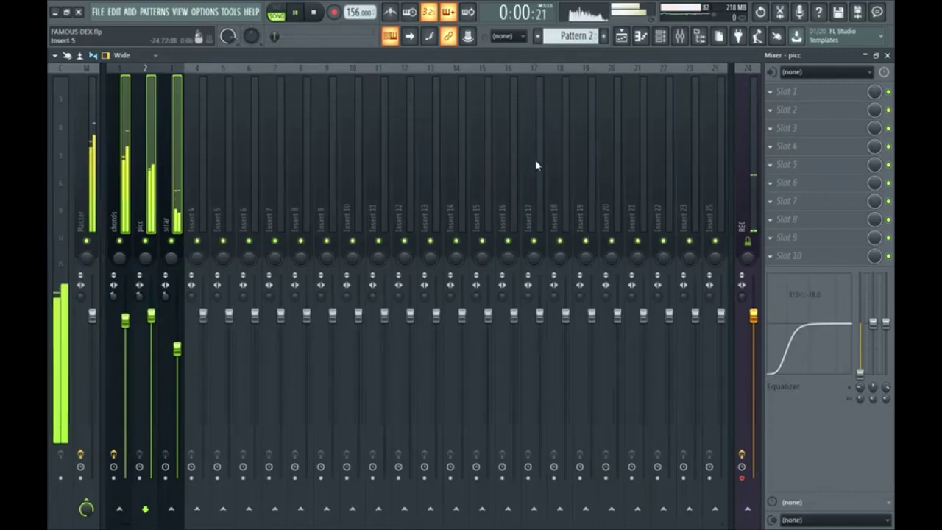
{"action": "key", "text": "space"}
Load the (SXJ) Clap (3) sample over the playlist arrangement and expand the MexikoDro kit's Hats and Kicks folders.
{"action": "left_click", "coordinate": [620, 36]}
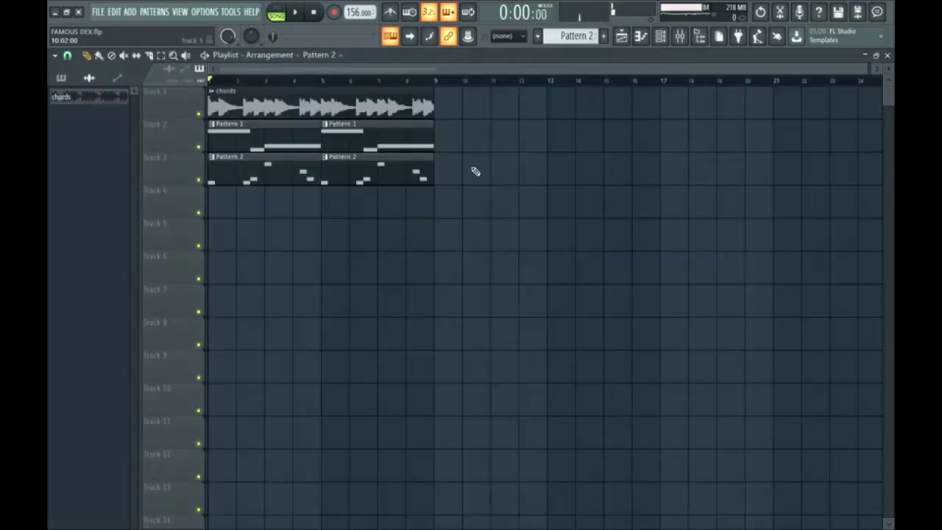
{"action": "left_click", "coordinate": [699, 36]}
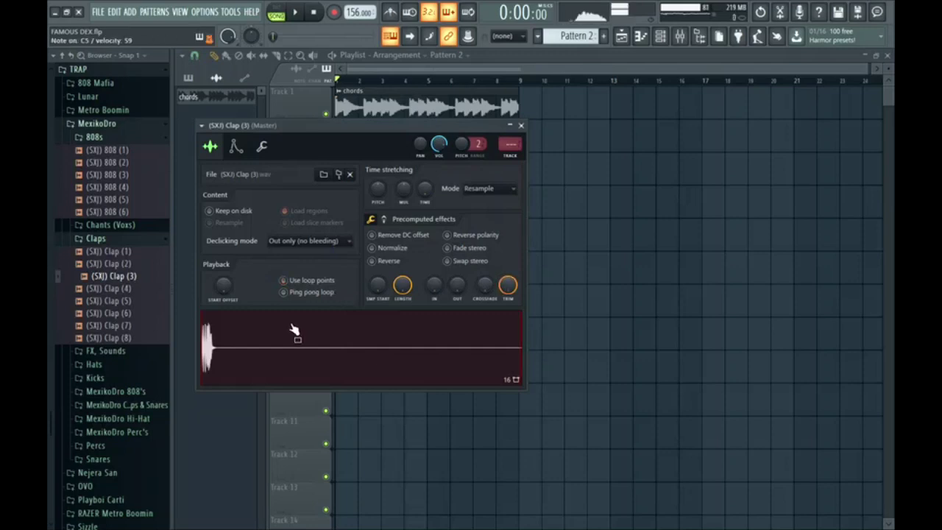
{"action": "left_click", "coordinate": [520, 127]}
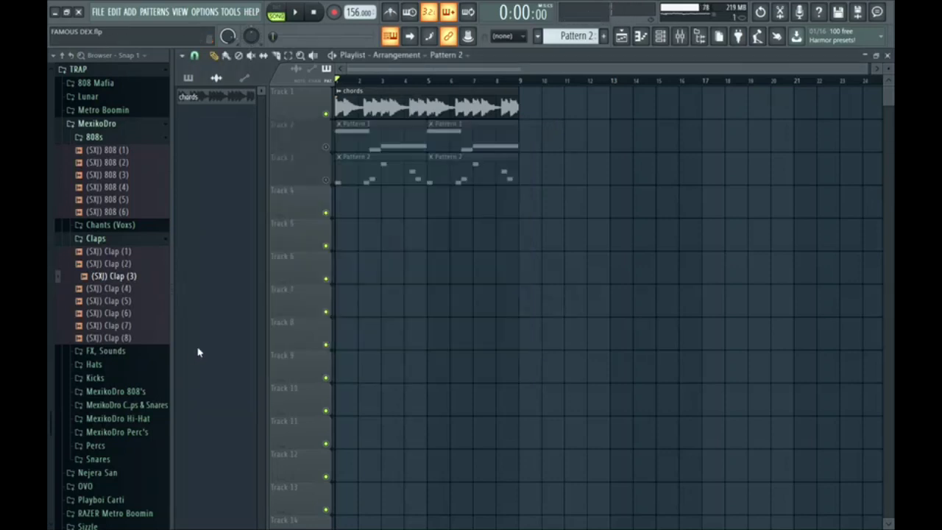
{"action": "left_click", "coordinate": [103, 365]}
{"action": "left_click", "coordinate": [147, 437]}
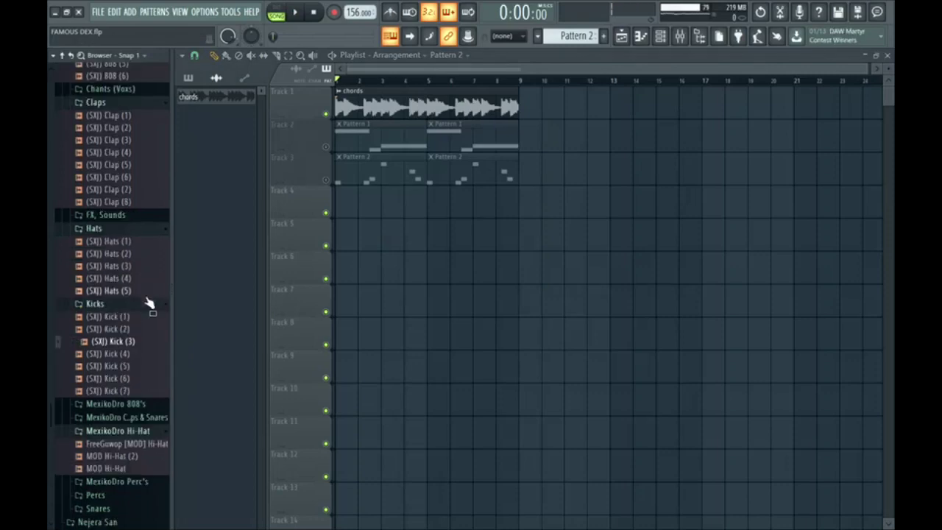
Open the MexikoDro Snare sample in a new channel and adjust its trim.
{"action": "right_click", "coordinate": [140, 349]}
{"action": "left_click", "coordinate": [155, 356]}
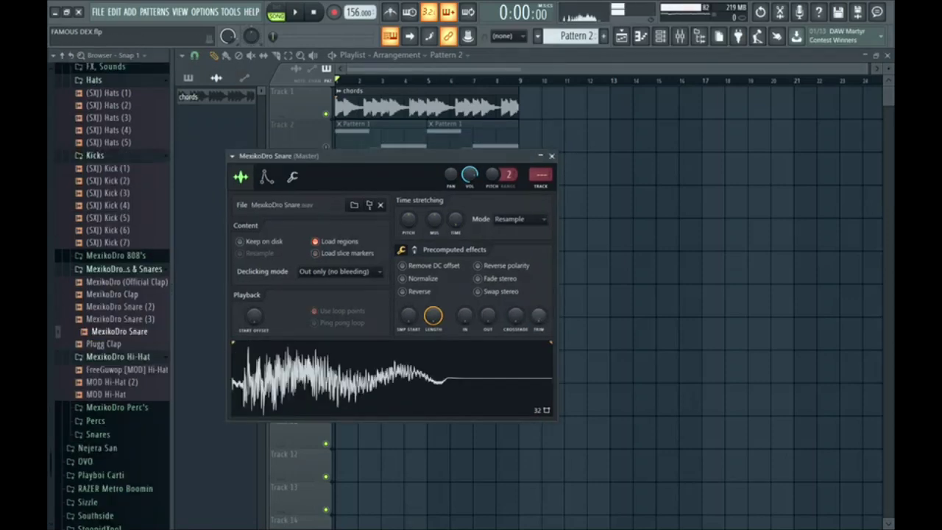
{"action": "left_click_drag", "start_coordinate": [538, 315], "coordinate": [538, 266]}
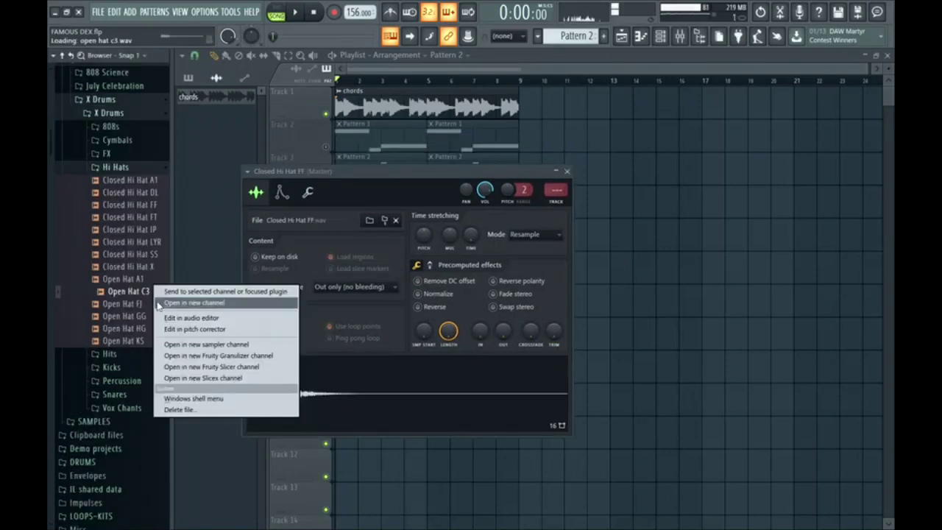
Open Open Hat C3 in a new channel, and normalize Closed Hi Hat FF with its volume envelope enabled.
{"action": "left_click", "coordinate": [161, 303]}
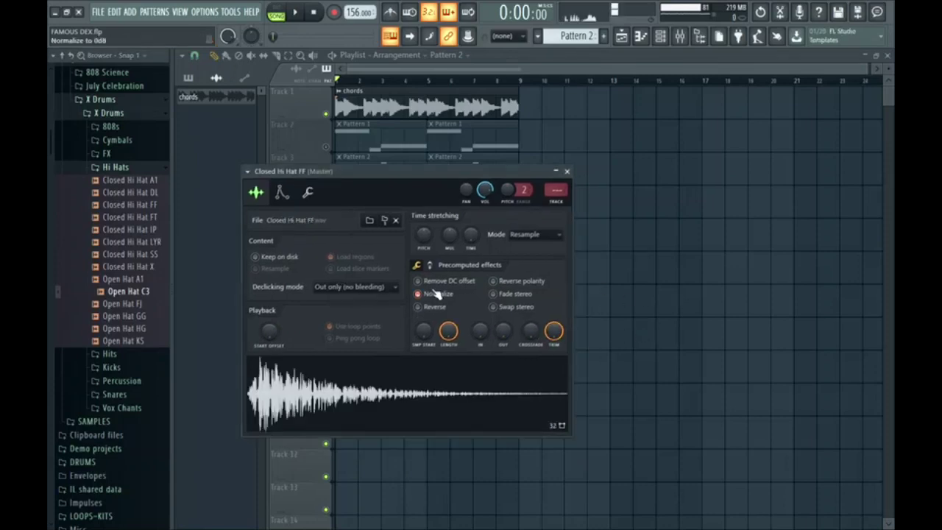
{"action": "left_click", "coordinate": [281, 195]}
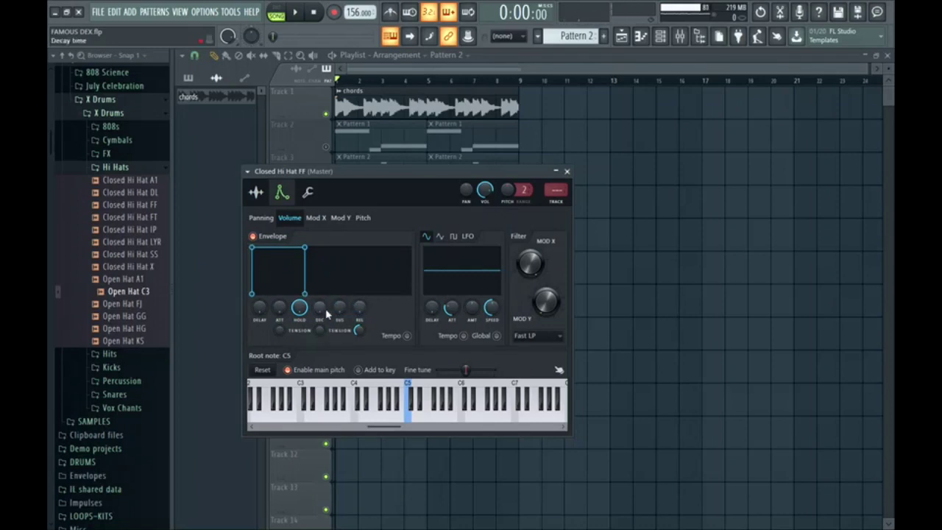
{"action": "left_click", "coordinate": [566, 172]}
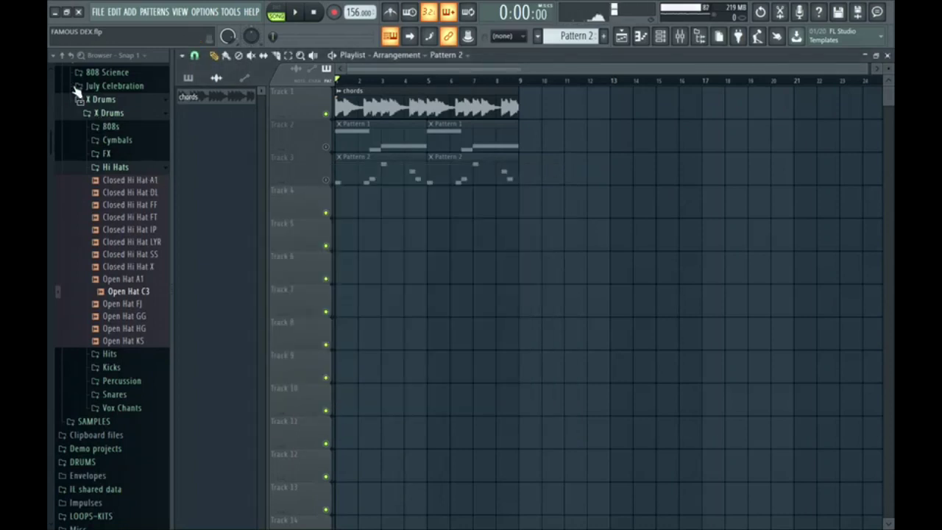
{"action": "left_click", "coordinate": [62, 54]}
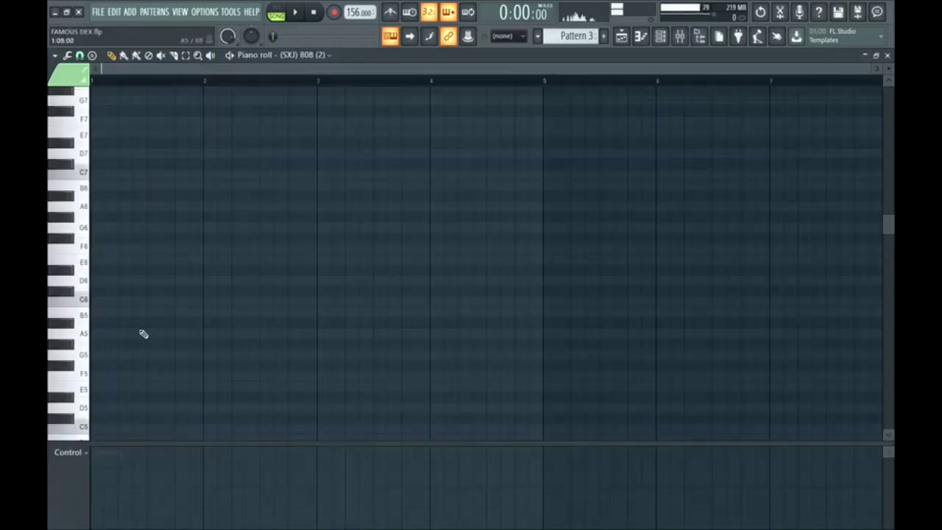
Place two A5 notes in bar 1 and two in bar 2 for (SXJ) 808 (2) in Pattern 3, and play them.
{"action": "left_click", "coordinate": [94, 336]}
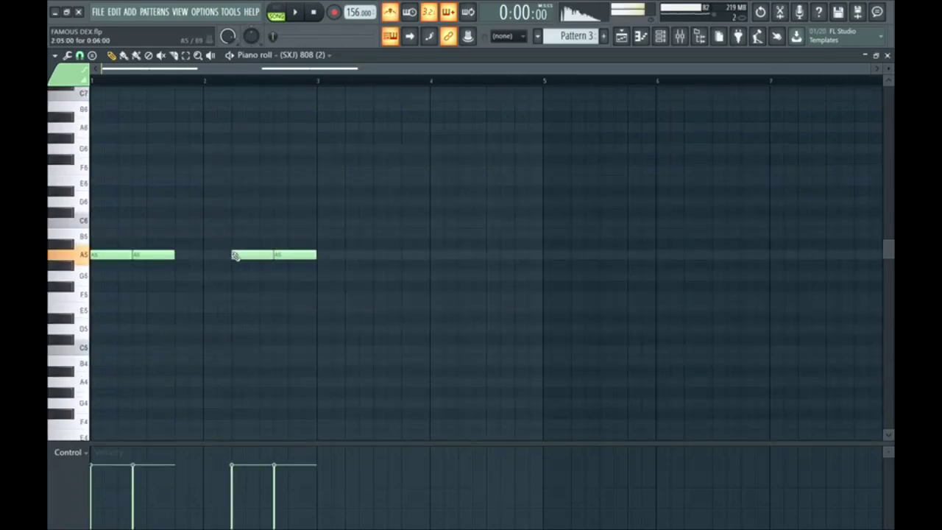
{"action": "key", "text": "space"}
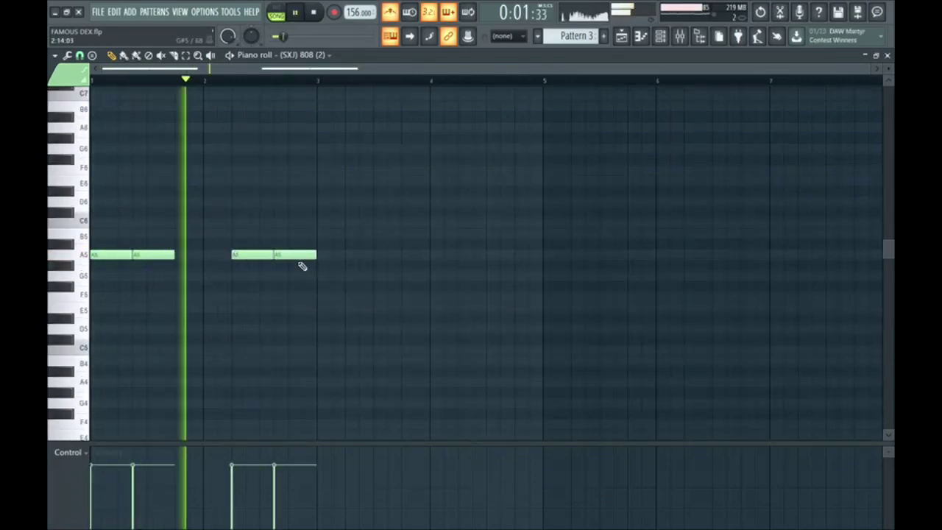
{"action": "key", "text": "space"}
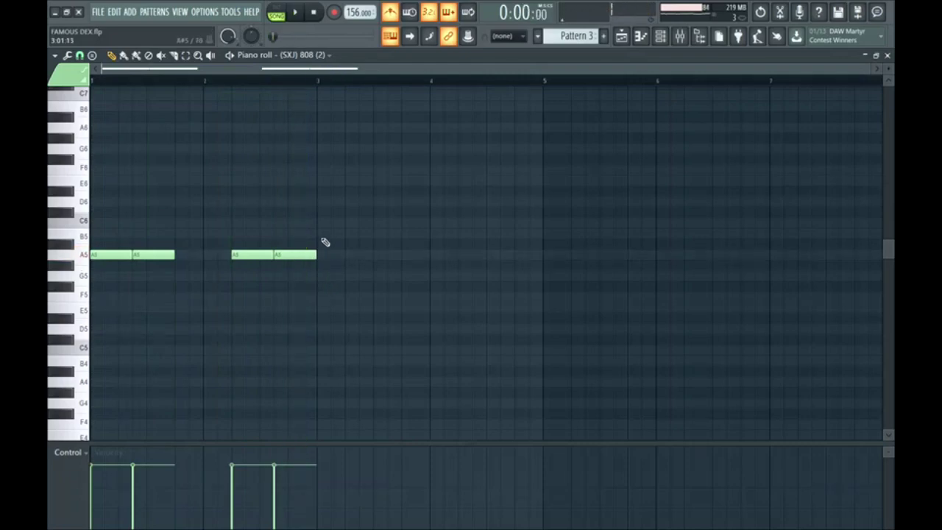
Add 808 notes on D5, two back to back from the start of bar 3 and one at the end of bar 4.
{"action": "left_click", "coordinate": [323, 225]}
{"action": "right_click", "coordinate": [327, 228]}
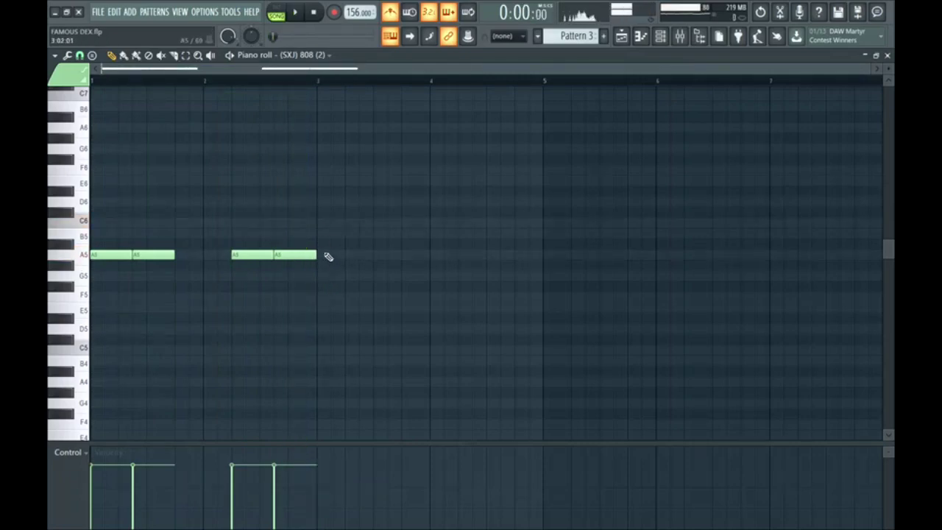
{"action": "left_click", "coordinate": [318, 203]}
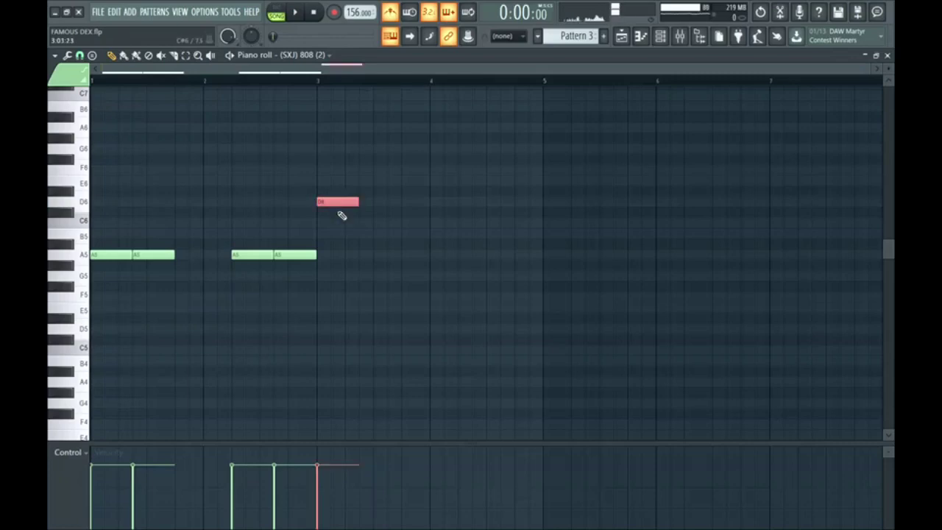
{"action": "key", "text": "ctrl+Down"}
{"action": "key", "text": "space"}
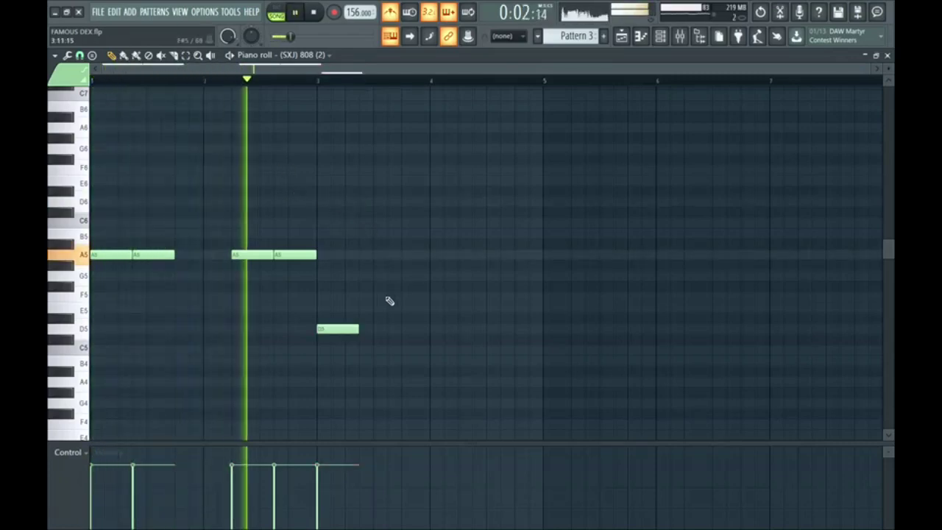
{"action": "left_click_drag", "start_coordinate": [360, 329], "coordinate": [396, 329]}
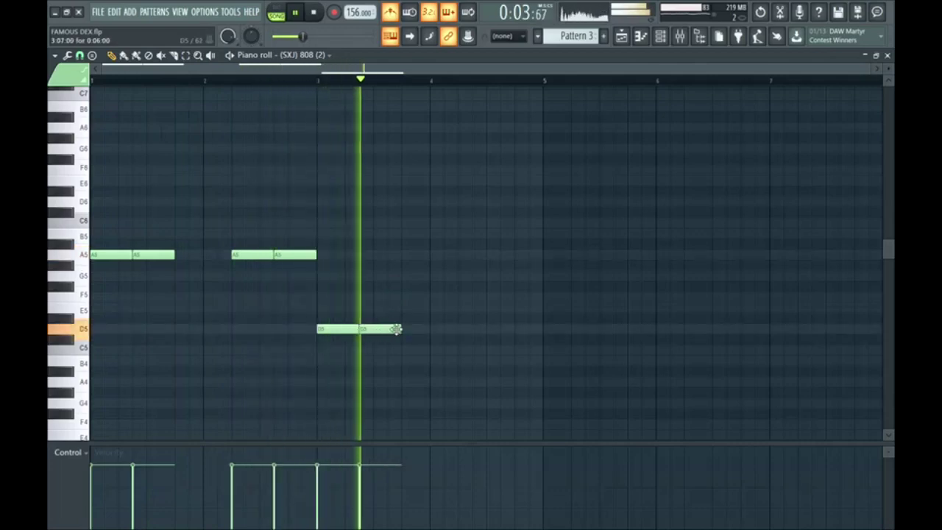
{"action": "left_click", "coordinate": [508, 329]}
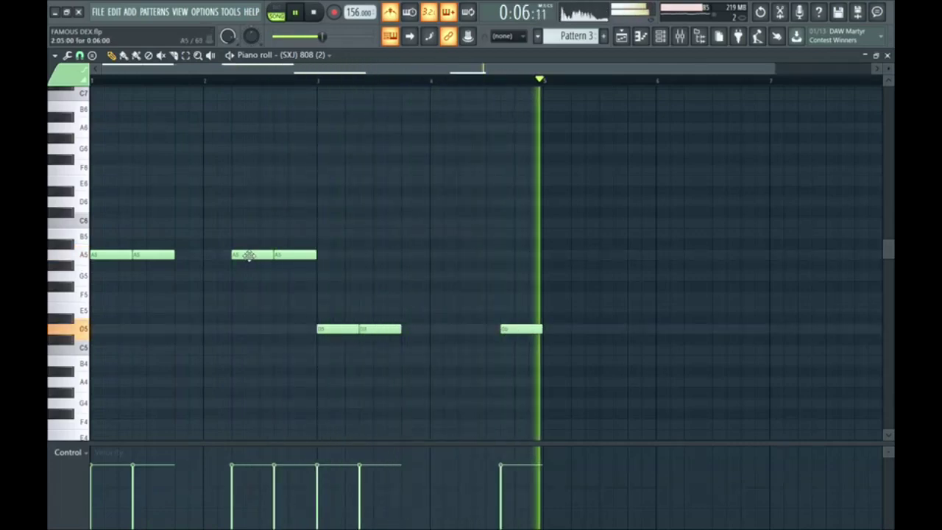
Remove the A5 note at 2:05 and lengthen the second A5 and second D5 notes to reach the note that follows.
{"action": "right_click", "coordinate": [283, 255]}
{"action": "left_click_drag", "start_coordinate": [275, 254], "coordinate": [315, 259]}
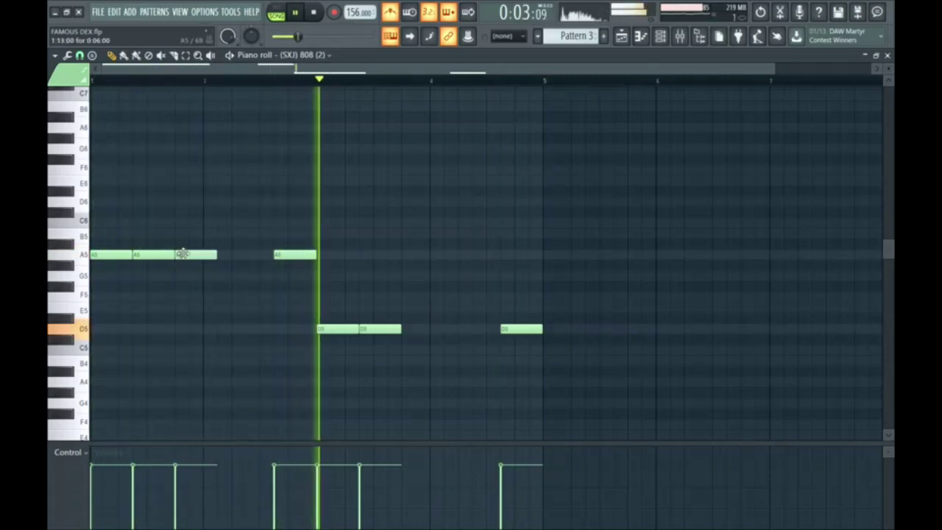
{"action": "left_click_drag", "start_coordinate": [176, 254], "coordinate": [298, 272]}
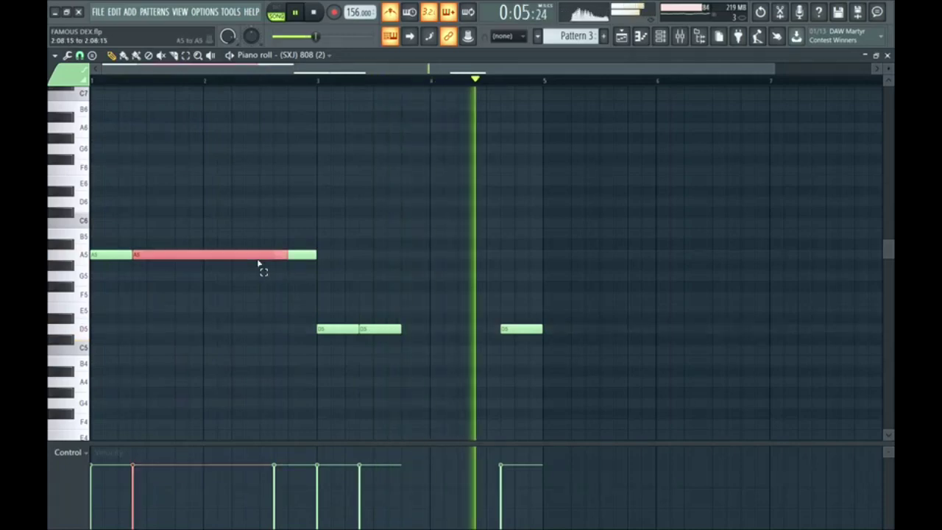
{"action": "key", "text": "space"}
{"action": "left_click_drag", "start_coordinate": [401, 329], "coordinate": [501, 328]}
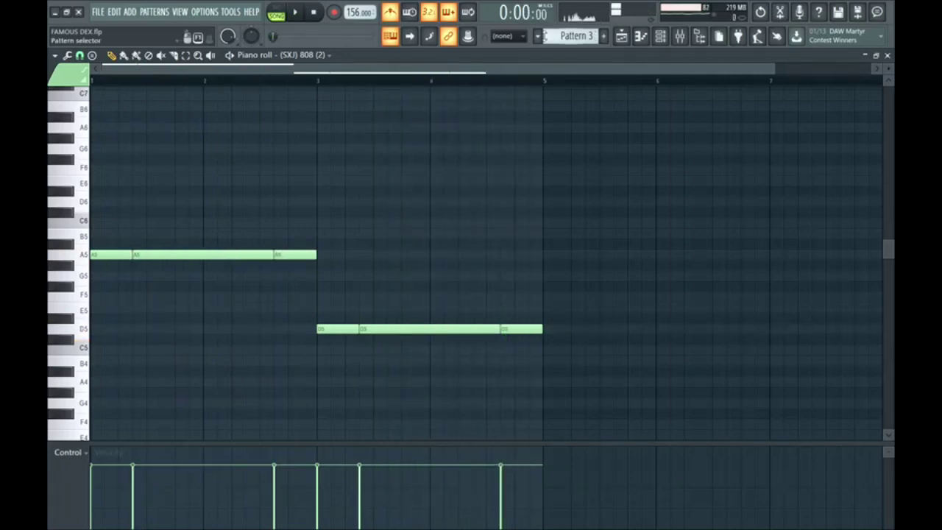
Clone Pattern 3 and place the clone on playlist track 4 at bar 5, directly after Pattern 3.
{"action": "left_click", "coordinate": [546, 35]}
{"action": "left_click", "coordinate": [595, 173]}
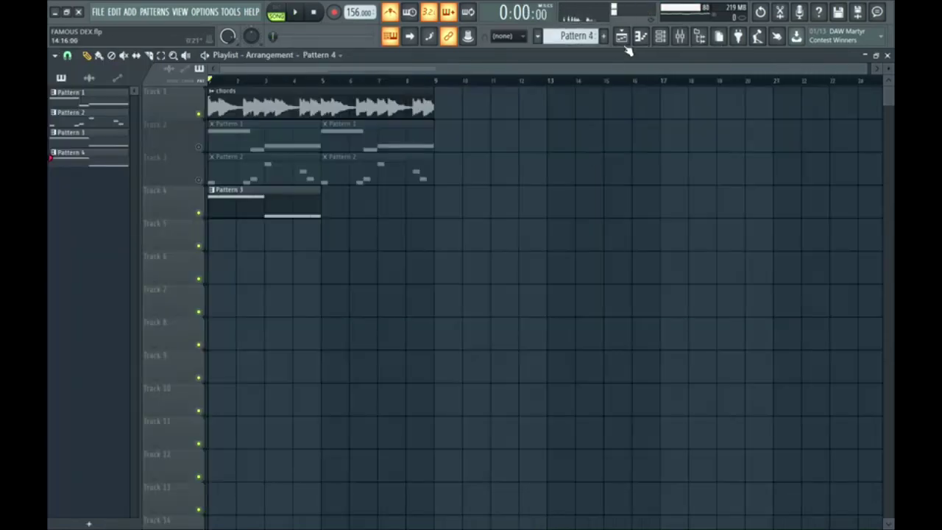
{"action": "left_click", "coordinate": [358, 204]}
{"action": "left_click_drag", "start_coordinate": [358, 205], "coordinate": [348, 207]}
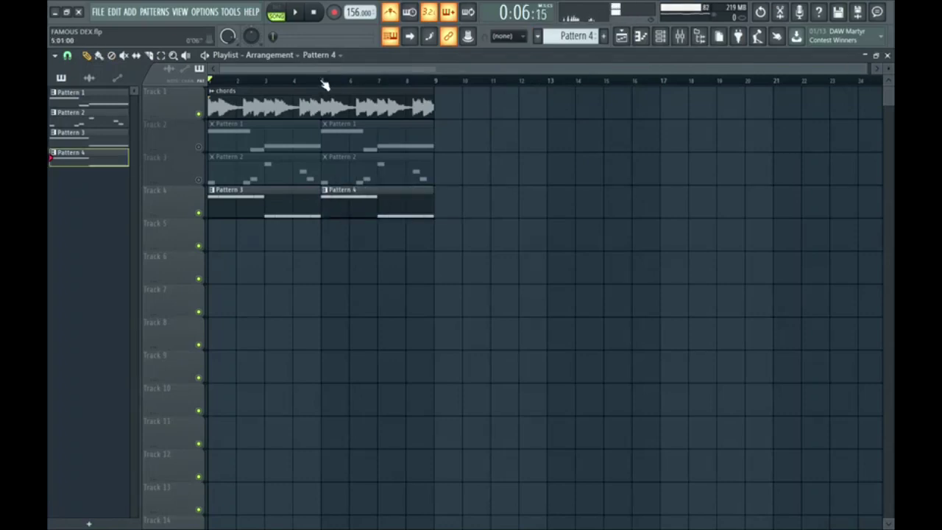
In Pattern 4, trim the second A5 note so the last A5 starts at 2:05, and add an F5 note at 2:11.
{"action": "double_click", "coordinate": [342, 208]}
{"action": "key", "text": "space"}
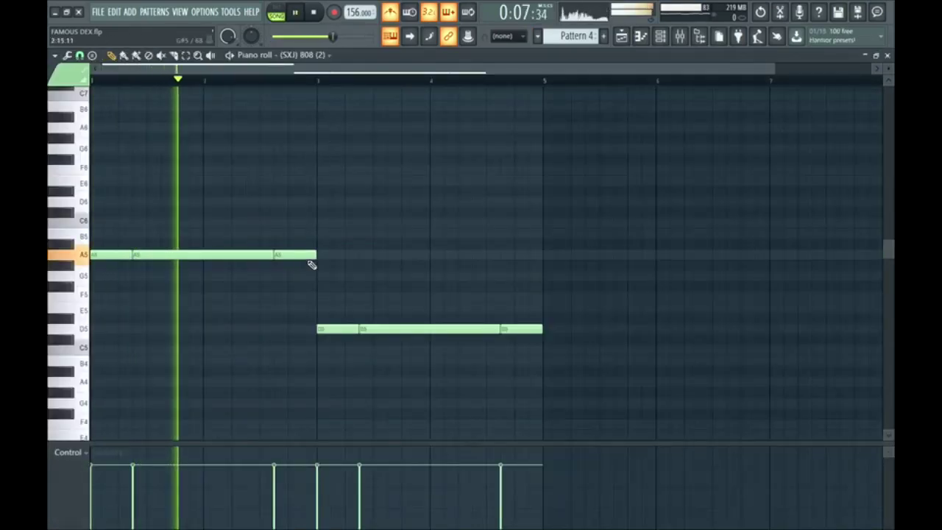
{"action": "key", "text": "space"}
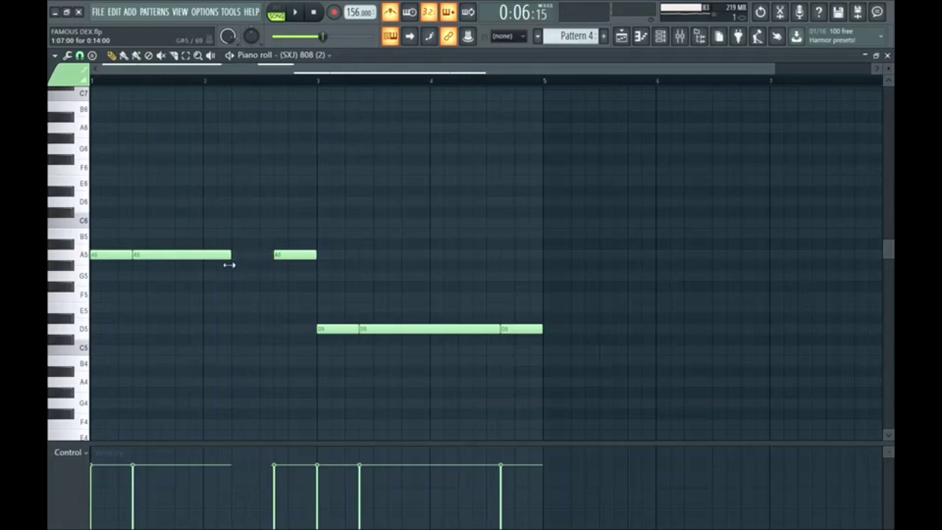
{"action": "left_click_drag", "start_coordinate": [279, 255], "coordinate": [242, 259]}
{"action": "left_click", "coordinate": [284, 286]}
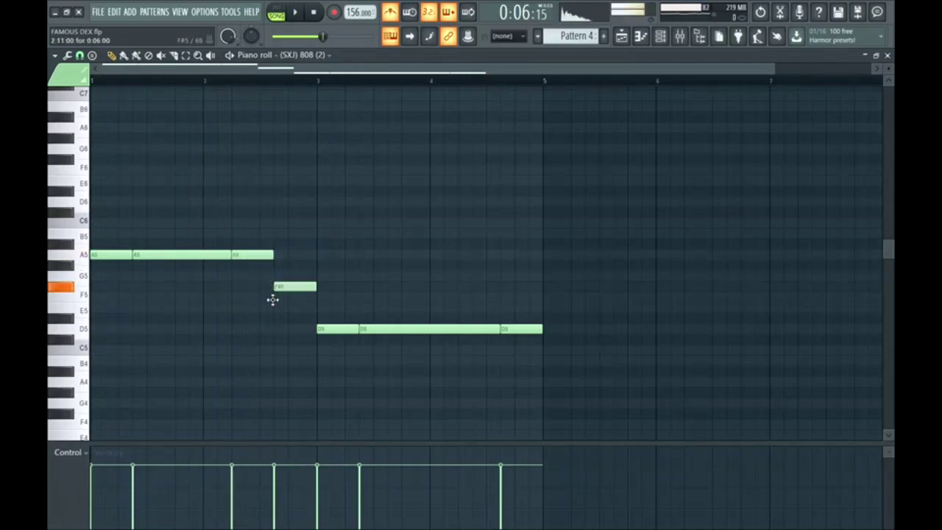
{"action": "left_click_drag", "start_coordinate": [272, 300], "coordinate": [271, 301]}
{"action": "key", "text": "space"}
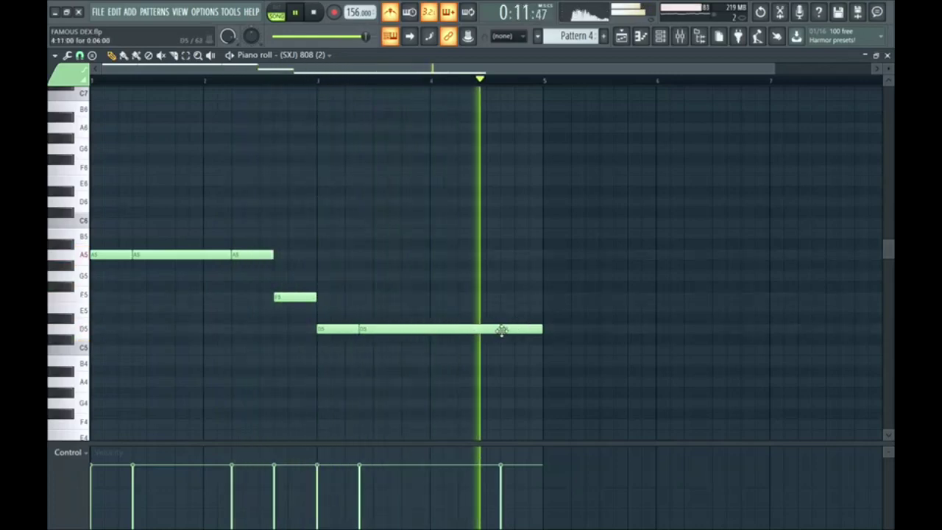
Start the last D5 note of Pattern 4 at 4:09 and make the second D5 note end where it begins.
{"action": "key", "text": "space"}
{"action": "left_click", "coordinate": [326, 71]}
{"action": "key", "text": "space"}
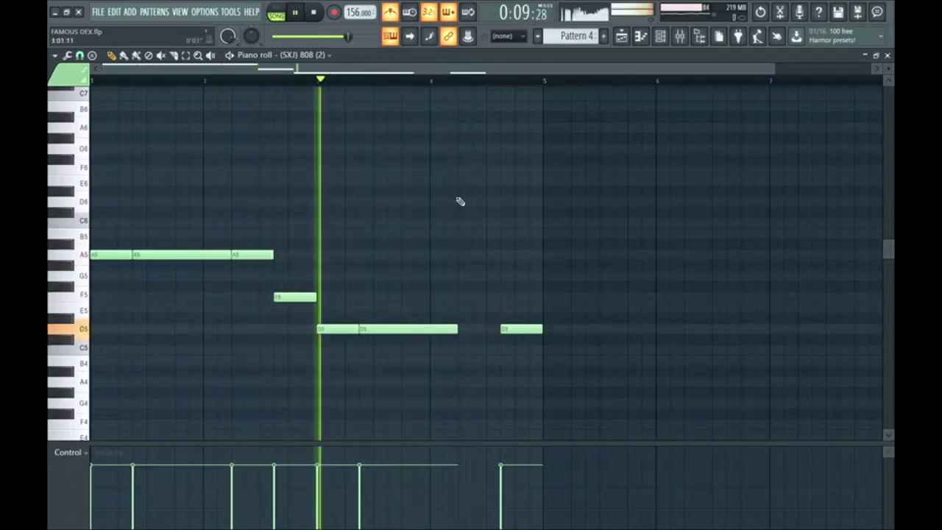
{"action": "left_click_drag", "start_coordinate": [508, 330], "coordinate": [540, 330]}
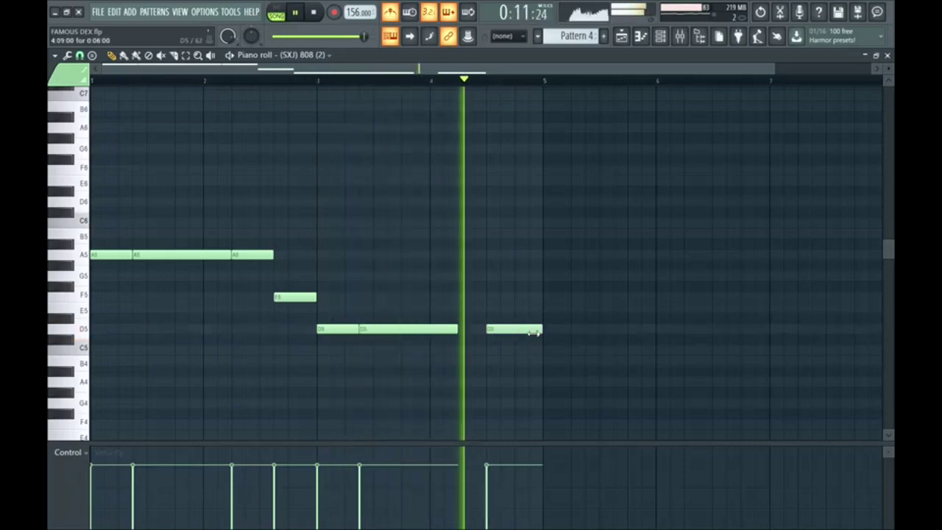
{"action": "key", "text": "space"}
{"action": "left_click_drag", "start_coordinate": [458, 329], "coordinate": [470, 332]}
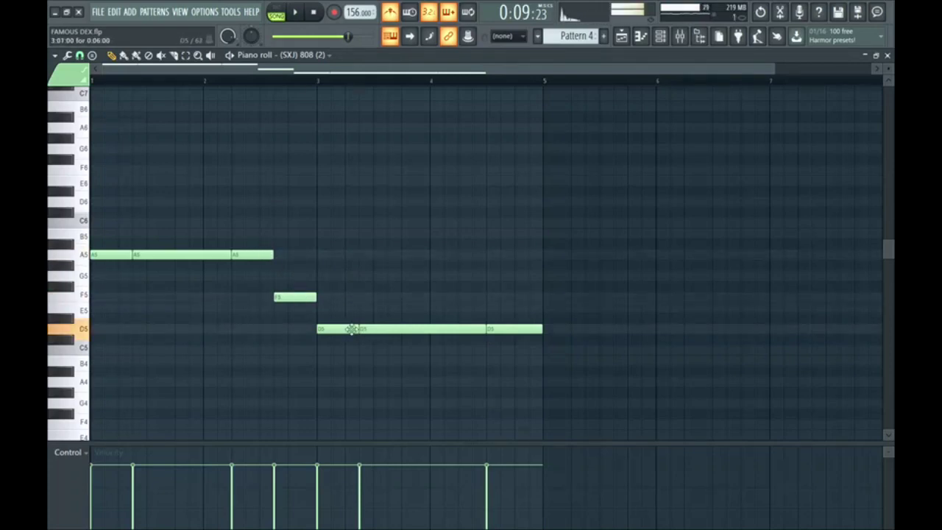
{"action": "left_click_drag", "start_coordinate": [504, 273], "coordinate": [511, 374]}
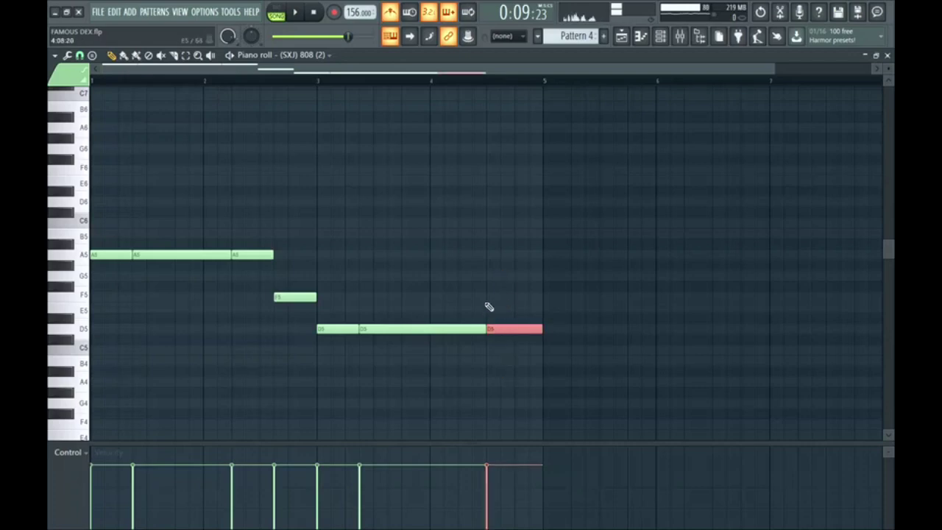
{"action": "left_click", "coordinate": [626, 38]}
{"action": "key", "text": "space"}
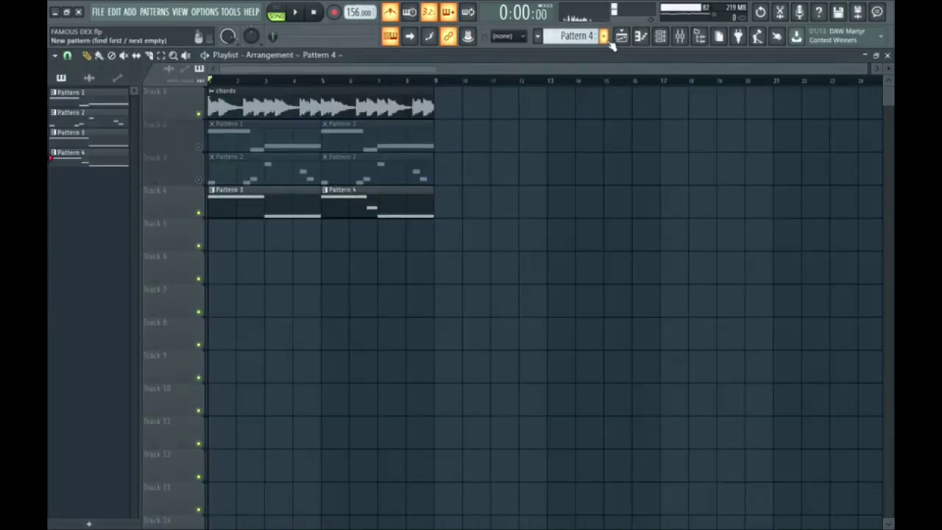
Create Pattern 5 and place four two-bar clips of it on playlist track 5, filling bars 1 to 8.
{"action": "left_click", "coordinate": [608, 40]}
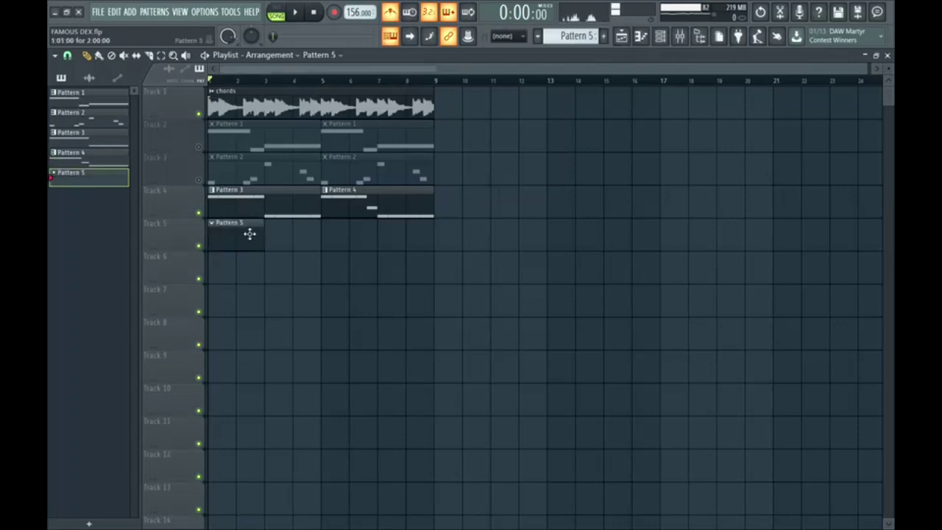
{"action": "left_click", "coordinate": [293, 234]}
{"action": "left_click_drag", "start_coordinate": [294, 231], "coordinate": [316, 267]}
{"action": "key", "text": "ctrl+b"}
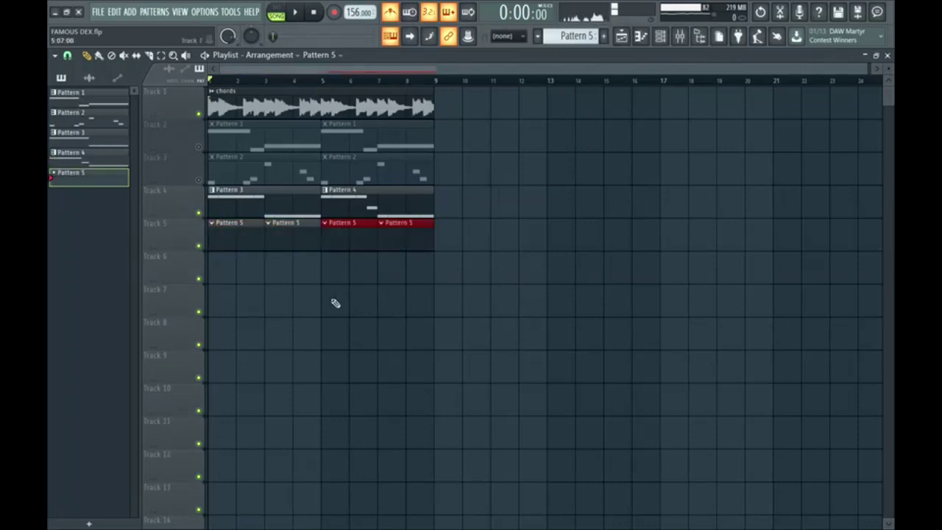
Program (SXJ) Clap (3) hits on steps 9 and 25 of Pattern 5, widening the channel rack to reach the second bar.
{"action": "left_click", "coordinate": [660, 36]}
{"action": "key", "text": "space"}
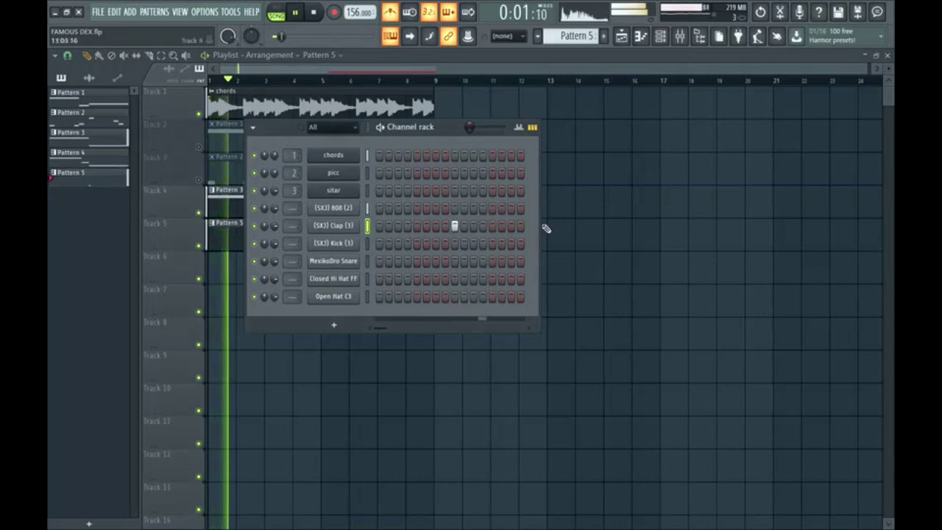
{"action": "left_click_drag", "start_coordinate": [538, 231], "coordinate": [689, 224]}
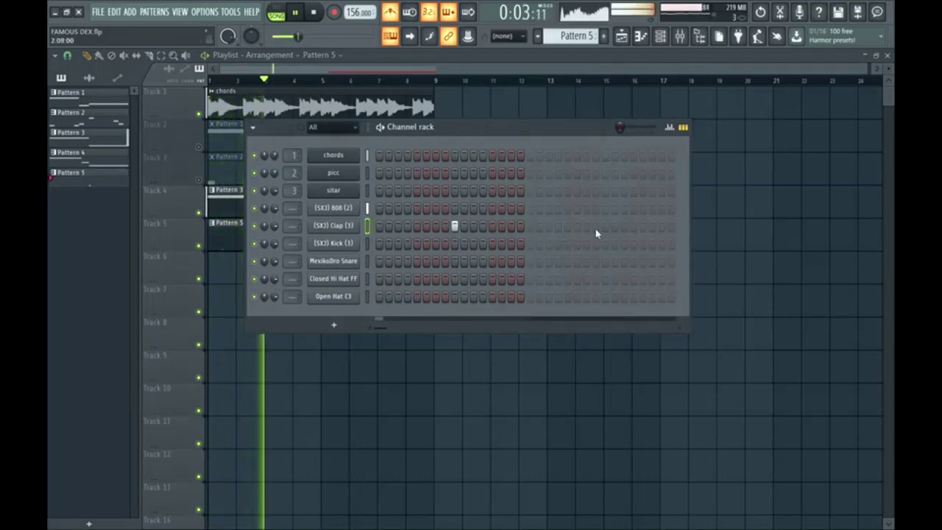
{"action": "left_click", "coordinate": [607, 225]}
{"action": "left_click", "coordinate": [660, 36]}
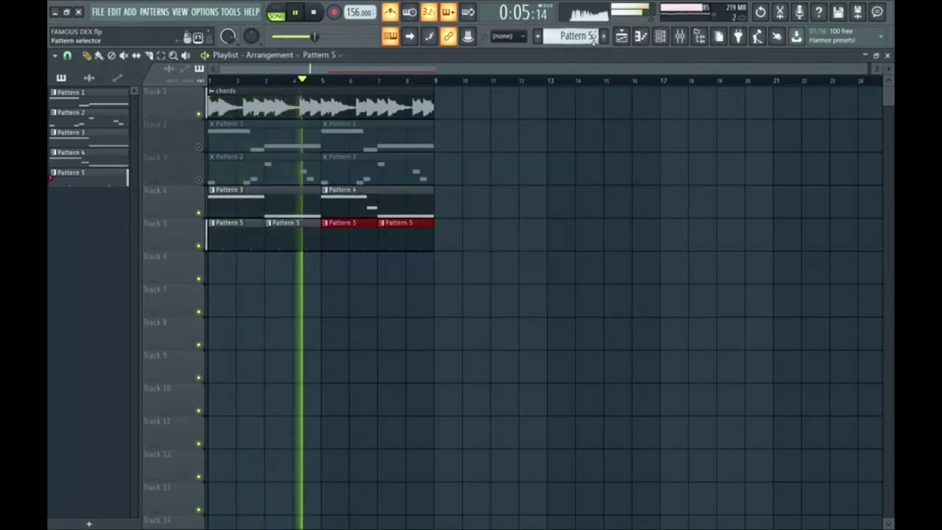
Create Pattern 6, place it on track 6 at bar 1, and fill Closed Hi Hat FF every 2 steps.
{"action": "left_click", "coordinate": [603, 36]}
{"action": "left_click", "coordinate": [217, 262]}
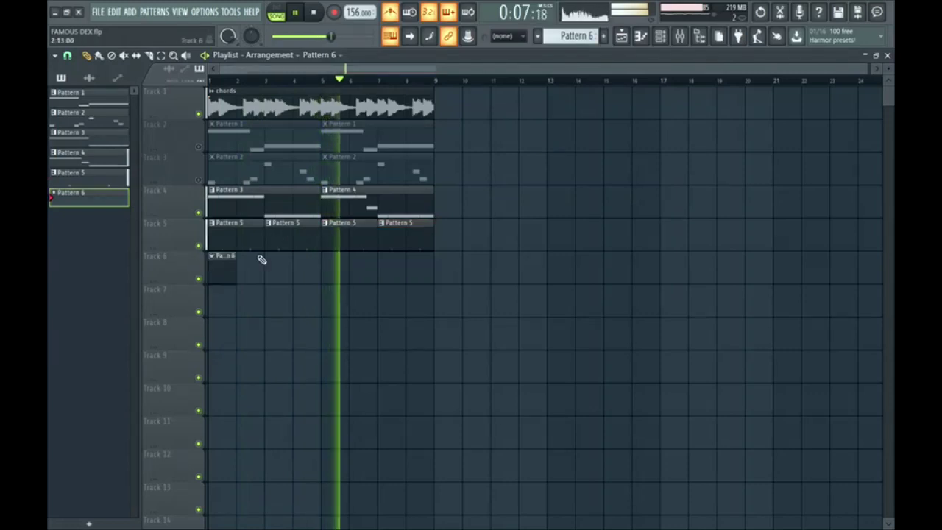
{"action": "left_click", "coordinate": [660, 39]}
{"action": "key", "text": "space"}
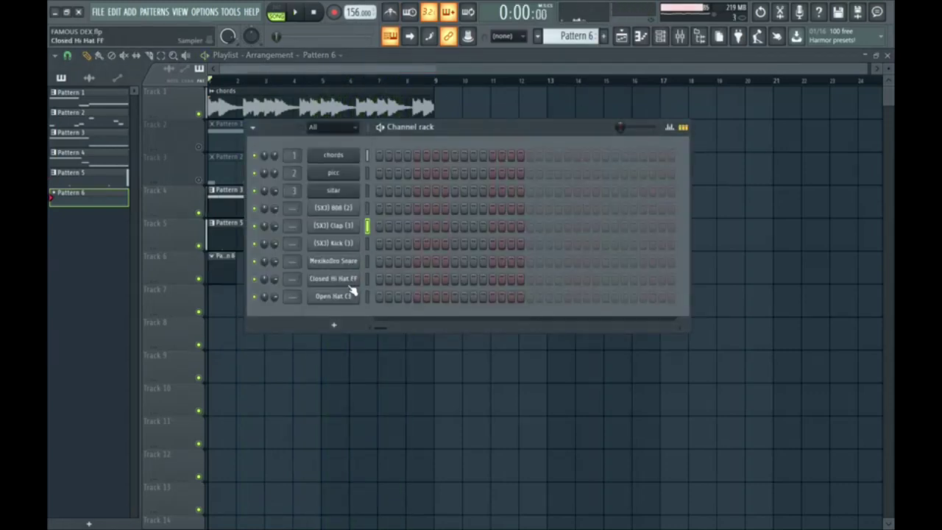
{"action": "right_click", "coordinate": [351, 277]}
{"action": "left_click", "coordinate": [507, 319]}
{"action": "key", "text": "space"}
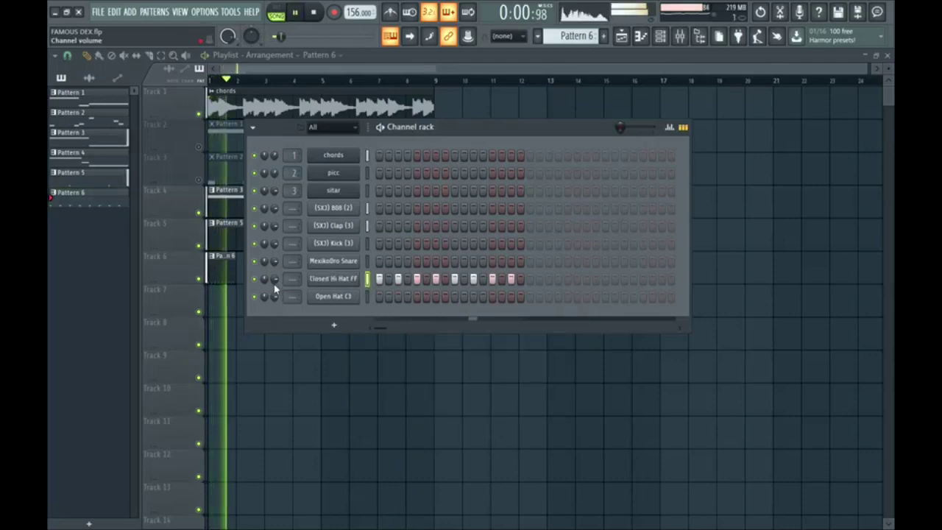
Remove the Closed Hi Hat FF hit on step 3 of Pattern 6 and play the song.
{"action": "key", "text": "space"}
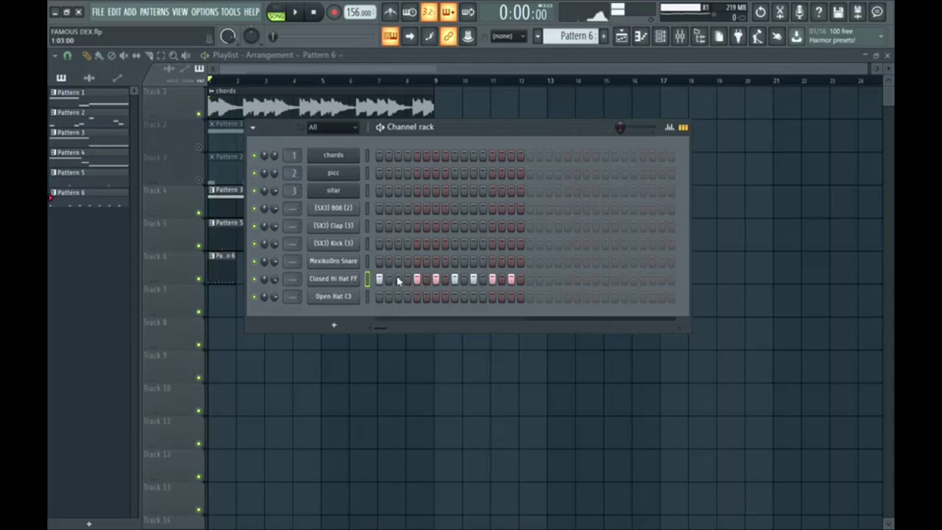
{"action": "key", "text": "space"}
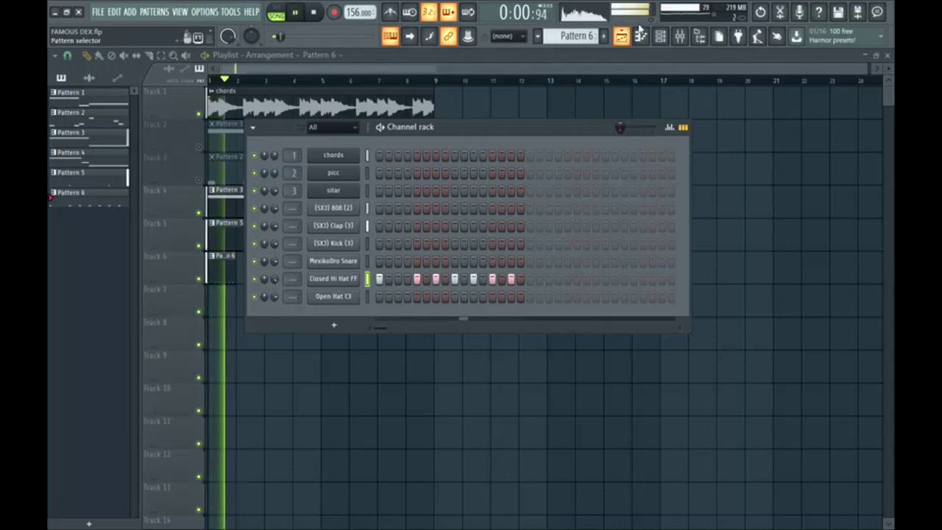
{"action": "left_click", "coordinate": [617, 42]}
Create Pattern 7, place it on track 6 at bar 2, and fill Closed Hi Hat FF every 2 steps.
{"action": "left_click", "coordinate": [605, 37]}
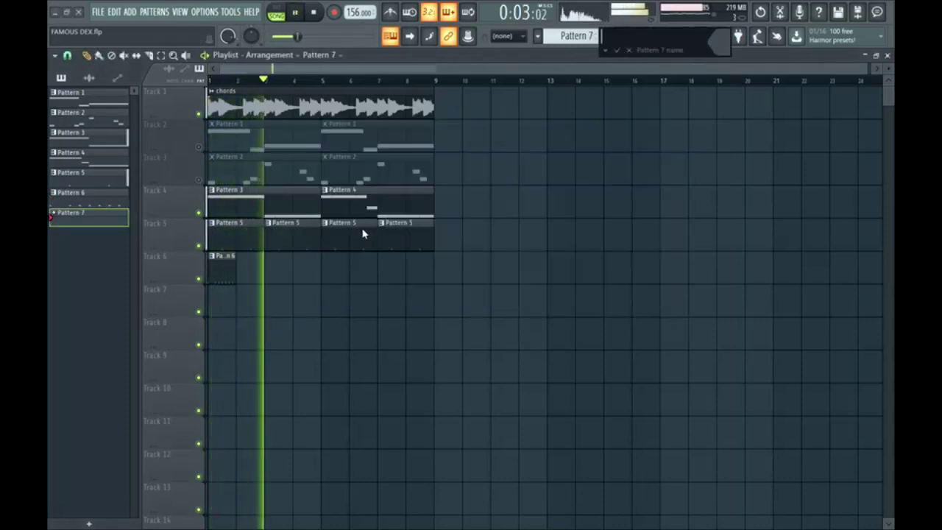
{"action": "key", "text": "space"}
{"action": "left_click", "coordinate": [248, 272]}
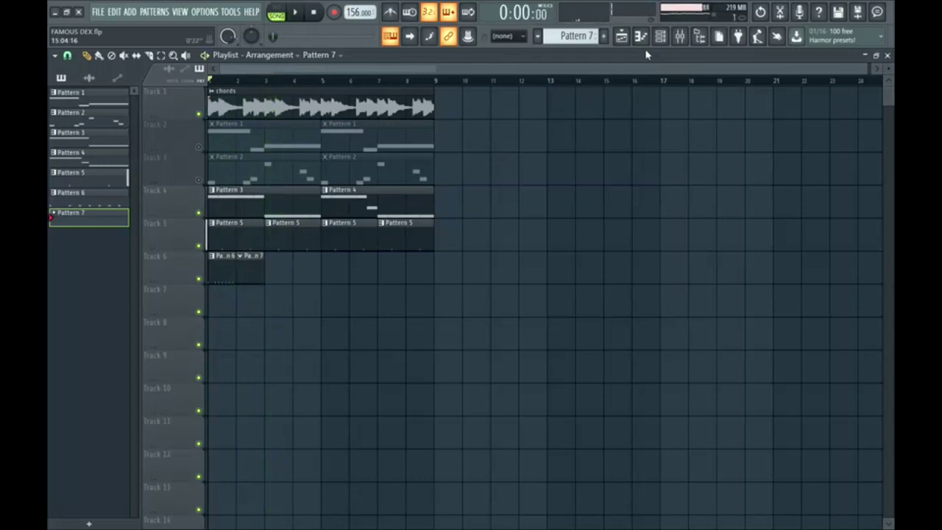
{"action": "key", "text": "F6"}
{"action": "right_click", "coordinate": [343, 280]}
{"action": "mouse_move", "coordinate": [390, 288]}
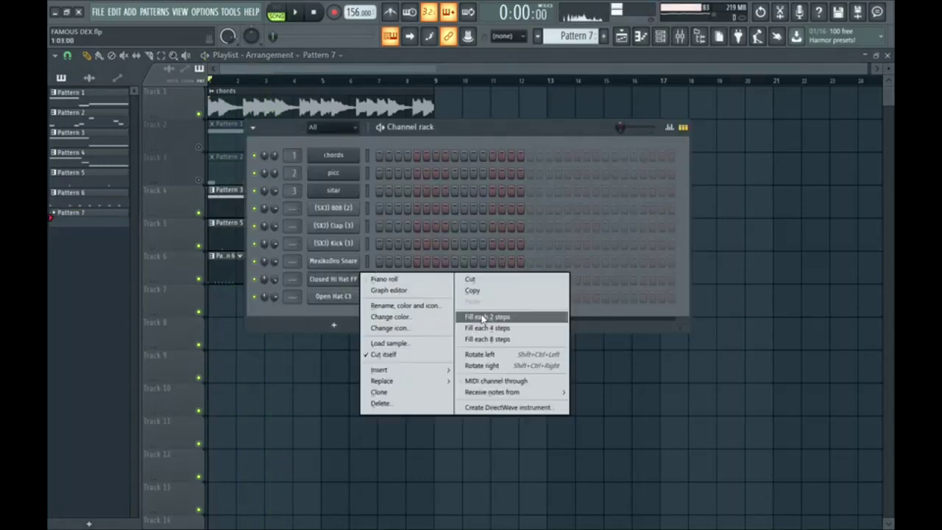
{"action": "left_click", "coordinate": [482, 315]}
{"action": "left_click_drag", "start_coordinate": [485, 135], "coordinate": [461, 120]}
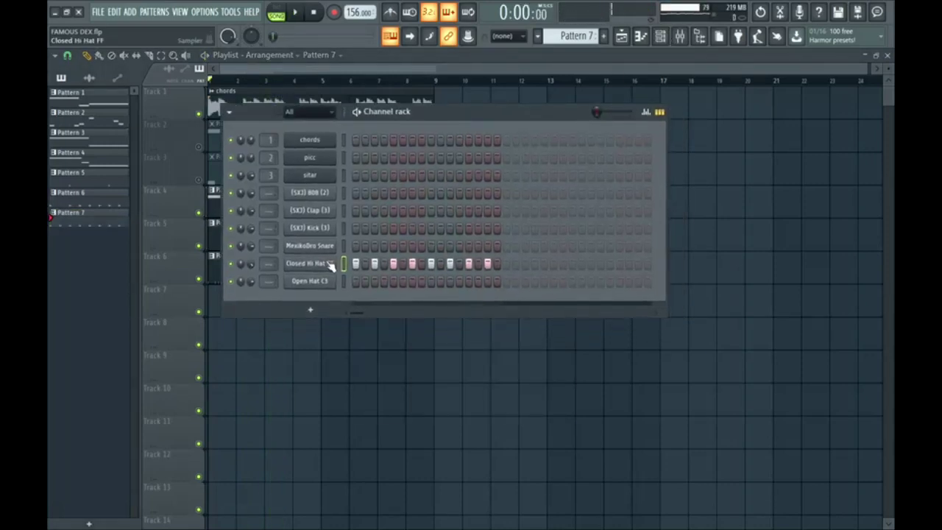
{"action": "key", "text": "F6"}
Duplicate the Pattern 6 and Pattern 7 clips three times along track 6, filling bars 1 to 8.
{"action": "key", "text": "space"}
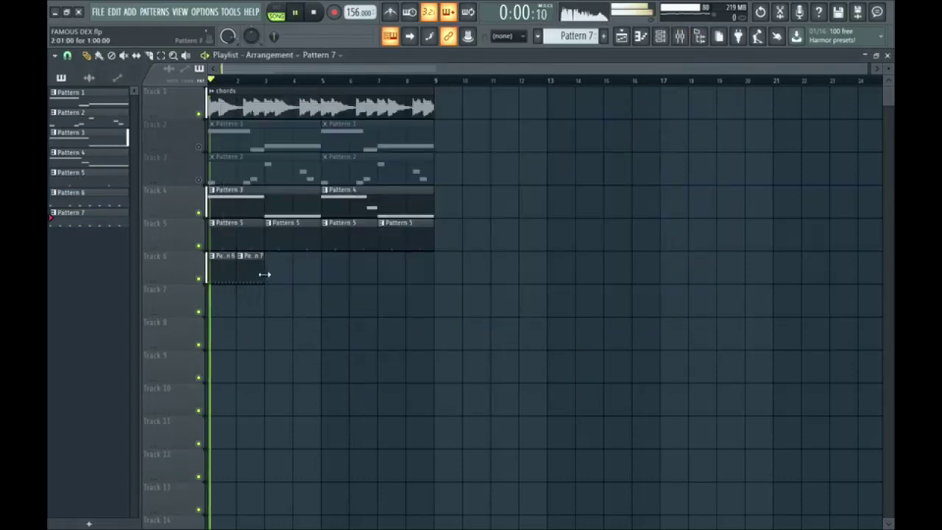
{"action": "left_click", "coordinate": [263, 273], "text": "ctrl"}
{"action": "key", "text": "ctrl+b"}
{"action": "key", "text": "ctrl+b"}
{"action": "key", "text": "ctrl+b"}
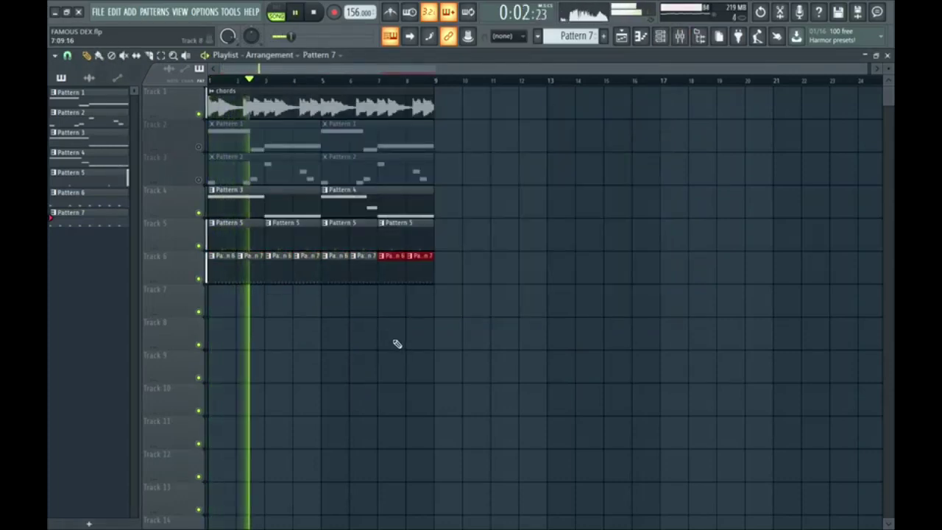
{"action": "key", "text": "ctrl+d"}
Create Pattern 8 on track 7 with a MexikoDro Snare hit on step 19, and play the song.
{"action": "left_click", "coordinate": [604, 35]}
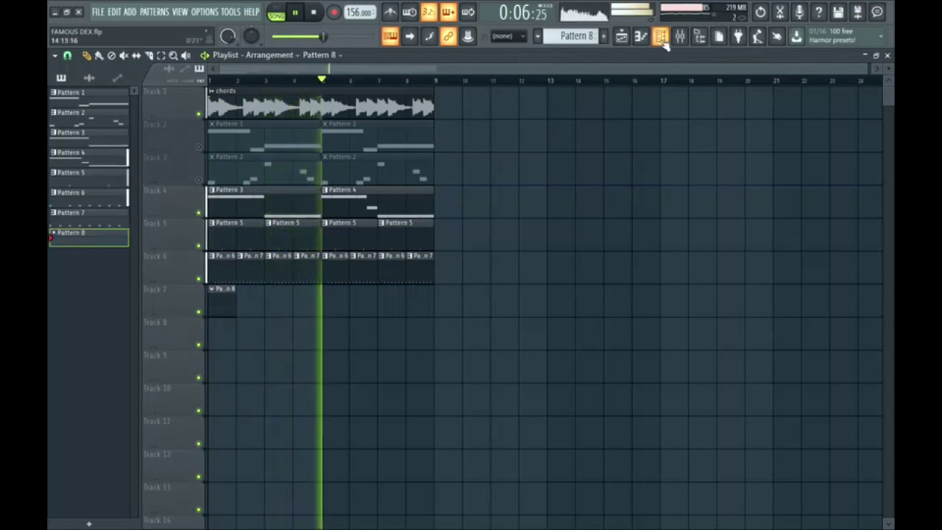
{"action": "left_click", "coordinate": [660, 36]}
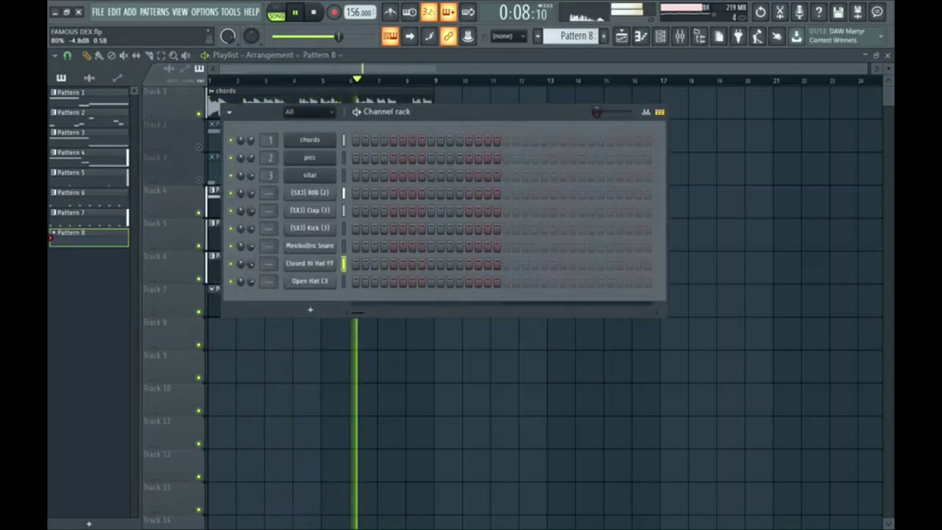
{"action": "key", "text": "space"}
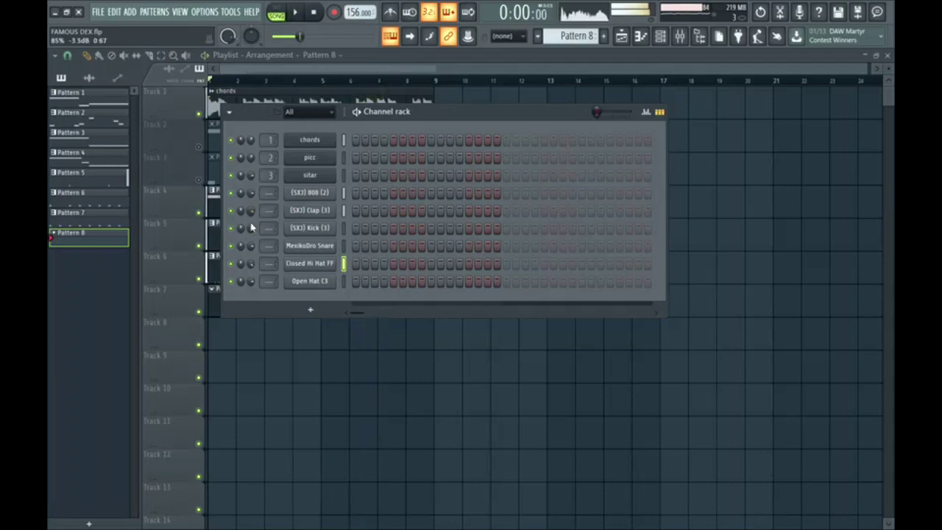
{"action": "left_click", "coordinate": [335, 246]}
{"action": "left_click", "coordinate": [425, 158]}
{"action": "key", "text": "space"}
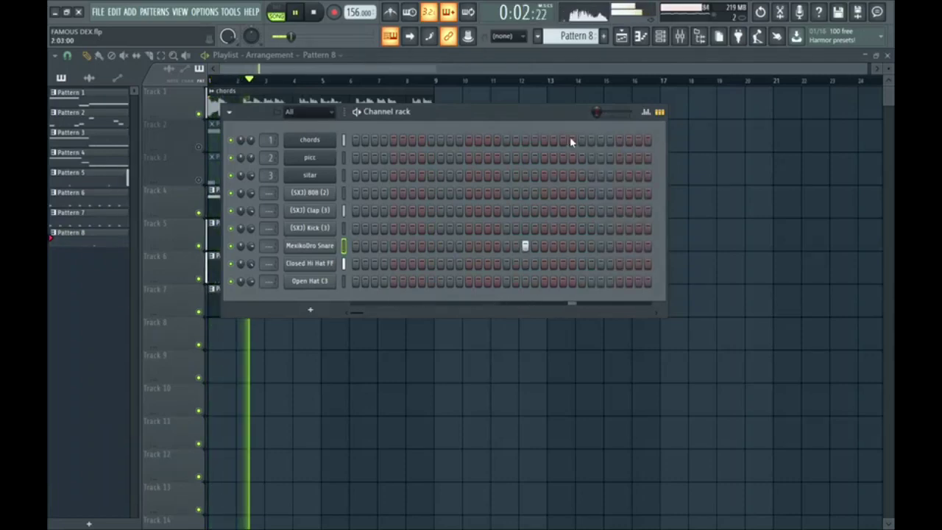
Place two-bar Pattern 8 clips on track 7 at bars 1, 3 and 5, leaving bar 7 empty.
{"action": "key", "text": "F6"}
{"action": "left_click_drag", "start_coordinate": [272, 301], "coordinate": [248, 311]}
{"action": "right_click", "coordinate": [406, 303]}
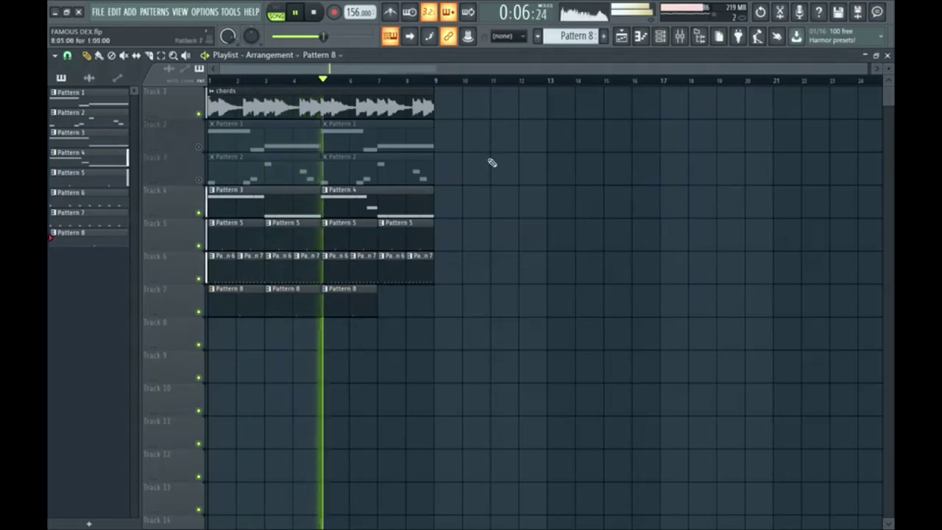
Clone Pattern 8 as Pattern 9 for track 7 at bar 7, and add a MexikoDro Snare hit on step 31.
{"action": "left_click", "coordinate": [537, 35]}
{"action": "left_click", "coordinate": [547, 194]}
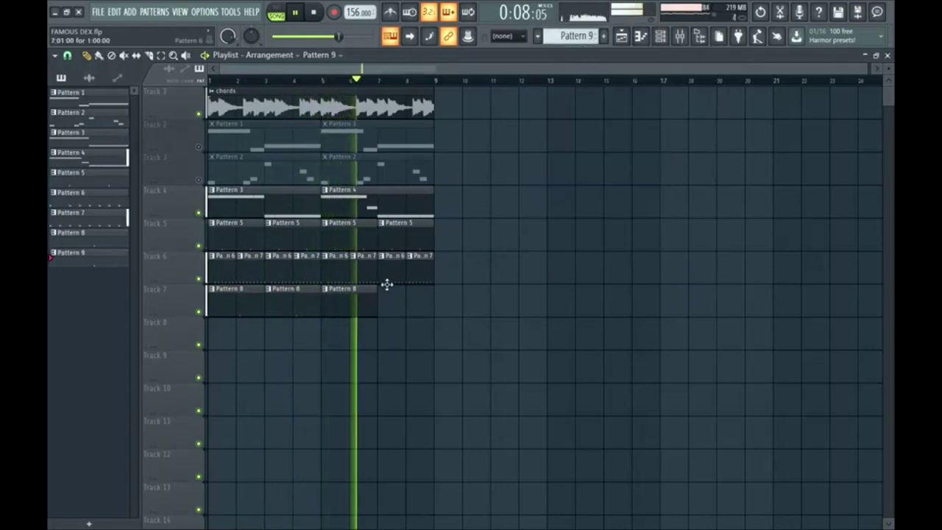
{"action": "left_click", "coordinate": [660, 35]}
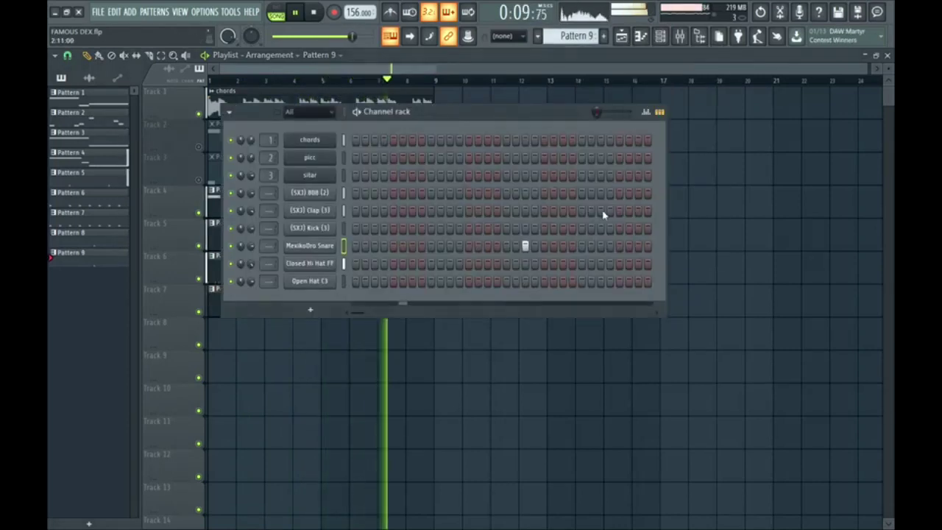
{"action": "left_click", "coordinate": [637, 246]}
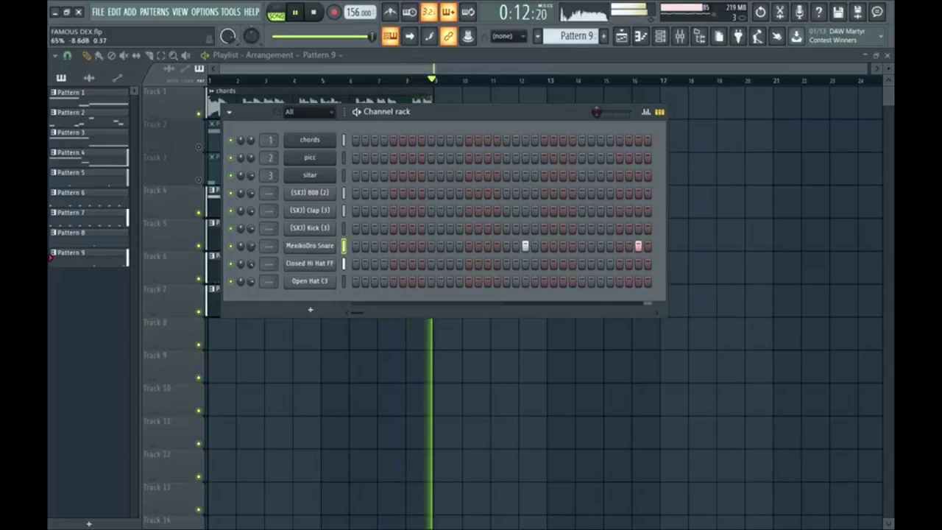
{"action": "left_click", "coordinate": [660, 35]}
Create Pattern 10 and place two-bar clips of it on track 8 at bars 1, 3, 5 and 7.
{"action": "left_click", "coordinate": [604, 35]}
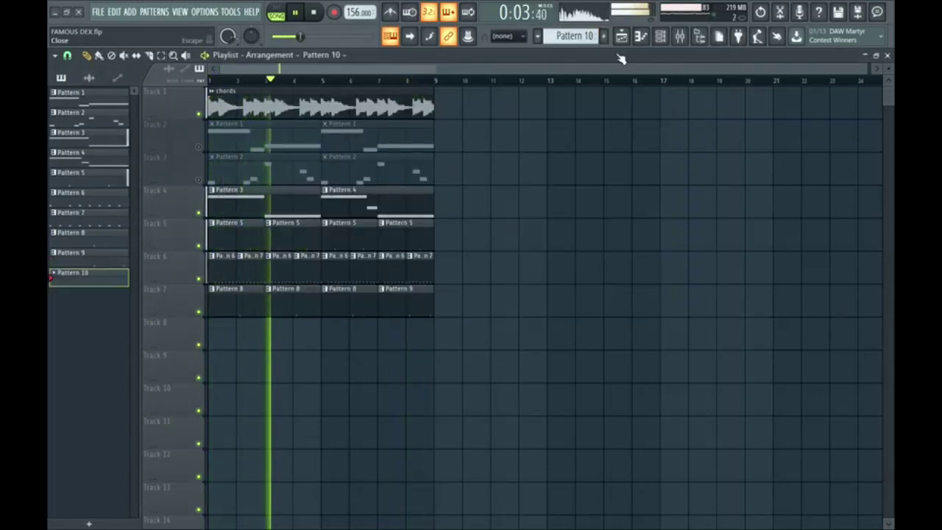
{"action": "left_click", "coordinate": [224, 329]}
{"action": "left_click", "coordinate": [289, 331]}
{"action": "left_click", "coordinate": [340, 332]}
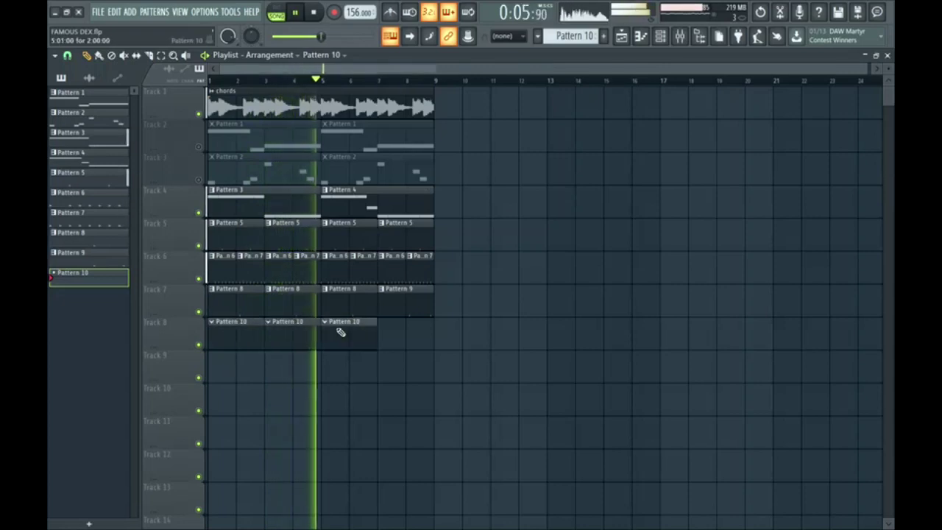
{"action": "left_click", "coordinate": [384, 330]}
Add Open Hat C3 hits on steps 5 and 21 of Pattern 10, and play the song.
{"action": "left_click", "coordinate": [661, 36]}
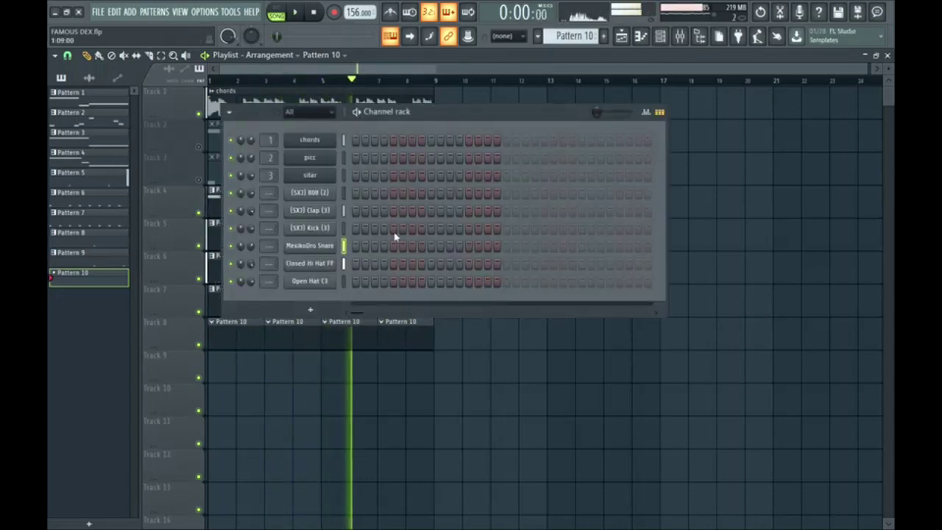
{"action": "key", "text": "space"}
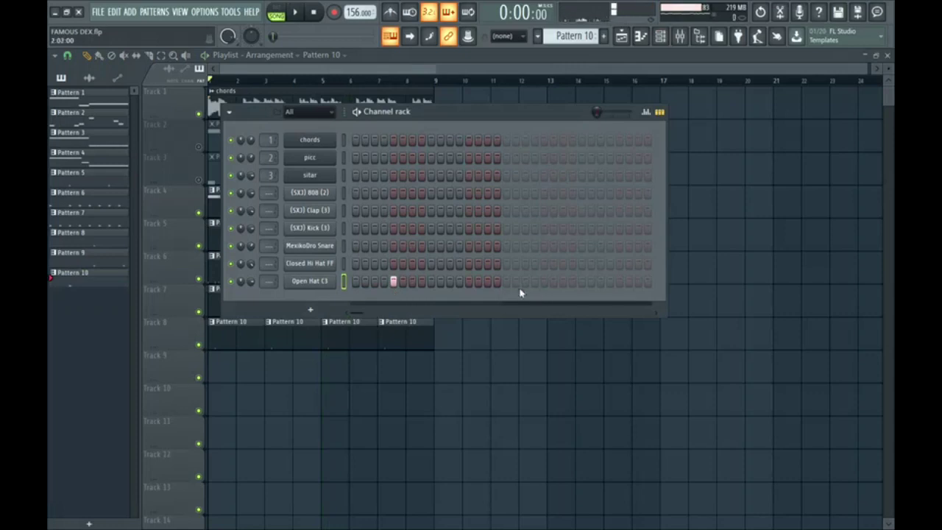
{"action": "key", "text": "space"}
{"action": "left_click", "coordinate": [544, 281]}
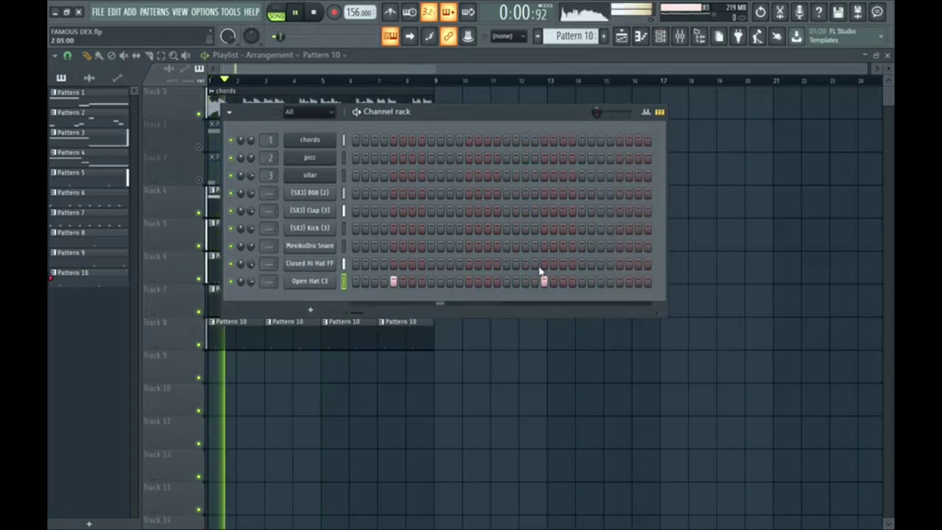
Enable the volume envelope of the Open Hat C3 channel and lengthen its Pattern 10 notes in the piano roll.
{"action": "left_click", "coordinate": [294, 284]}
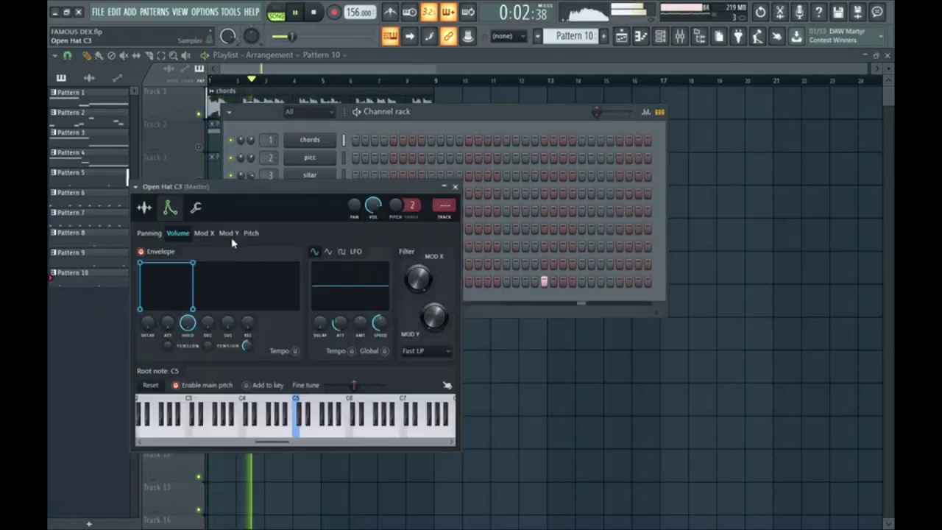
{"action": "left_click", "coordinate": [640, 37]}
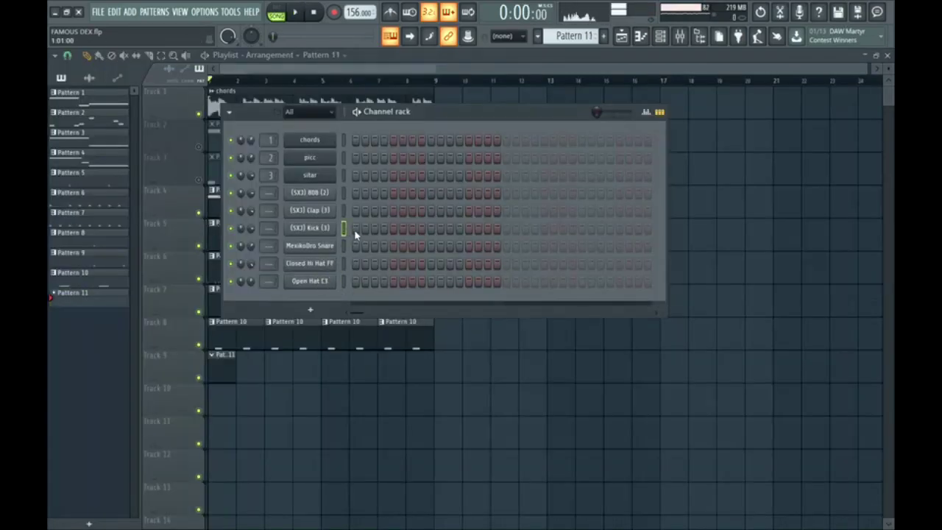
Program (SXJ) Kick (3) hits on steps 1, 13, 15 and 27 of Pattern 11, which sits on track 9.
{"action": "left_click", "coordinate": [469, 228]}
{"action": "left_click", "coordinate": [487, 228]}
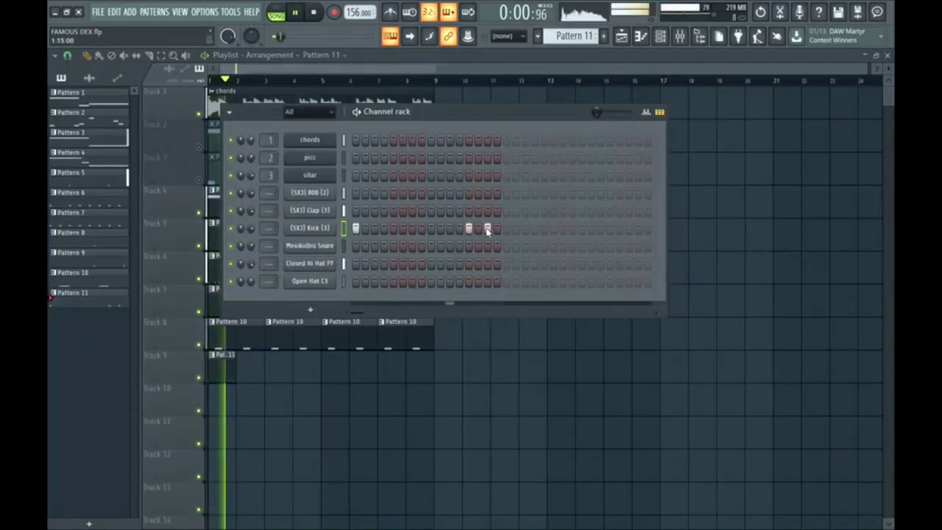
{"action": "left_click", "coordinate": [544, 228]}
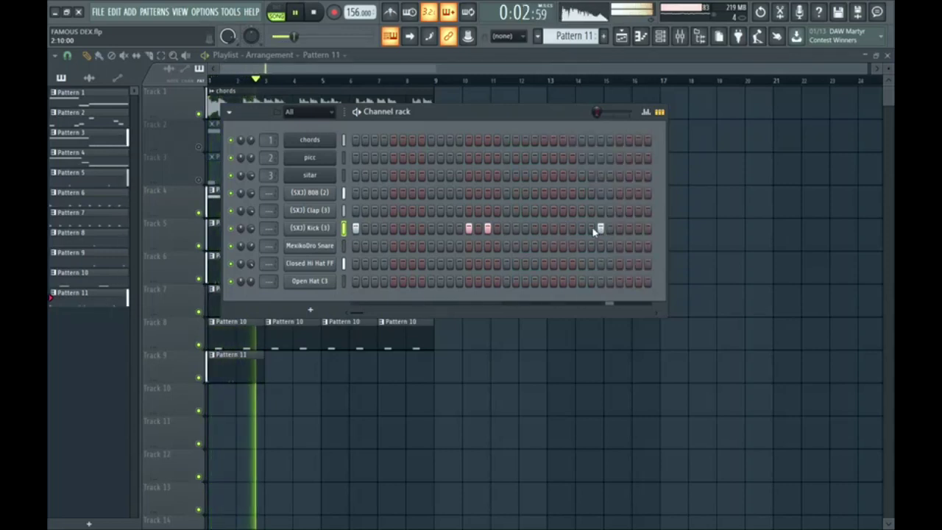
{"action": "left_click", "coordinate": [660, 35]}
Create Pattern 12 and place a two-bar clip of it on track 9 at bar 3.
{"action": "left_click", "coordinate": [604, 36]}
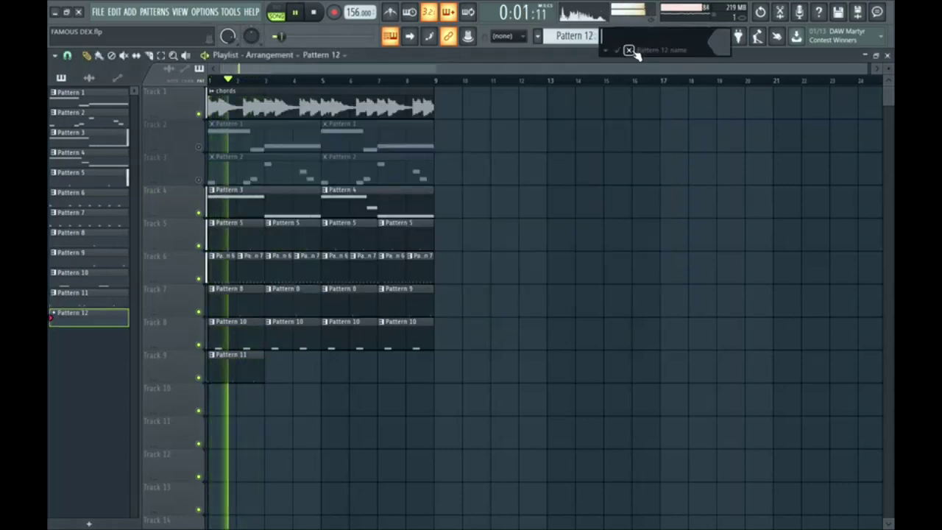
{"action": "left_click", "coordinate": [273, 367]}
{"action": "left_click_drag", "start_coordinate": [292, 364], "coordinate": [321, 363]}
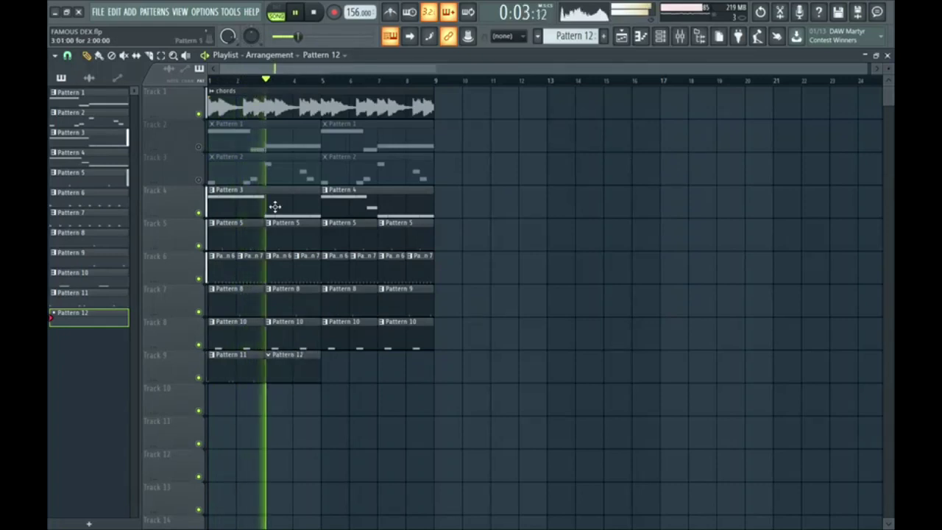
{"action": "key", "text": "space"}
Program (SXJ) Kick (3) hits on steps 1, 7, 13, 15, 21 and 27 of Pattern 12 while the song plays.
{"action": "left_click", "coordinate": [659, 38]}
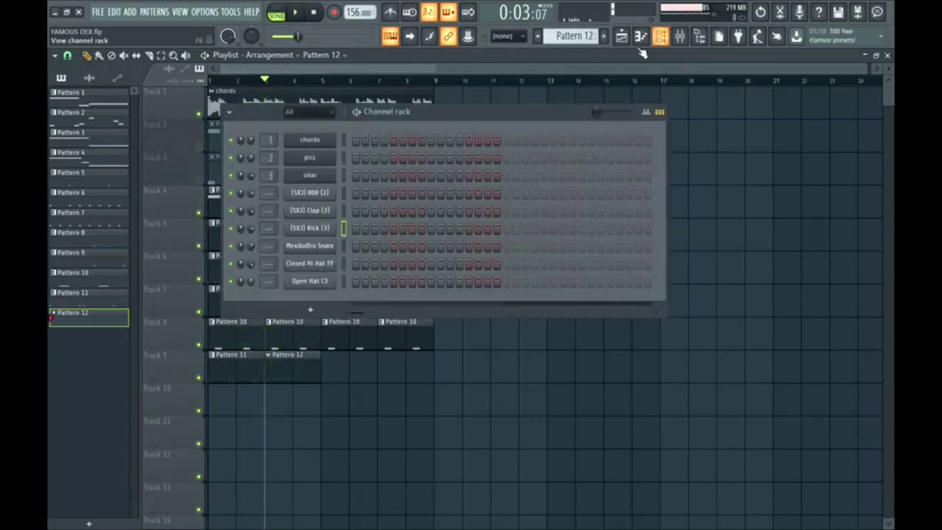
{"action": "key", "text": "space"}
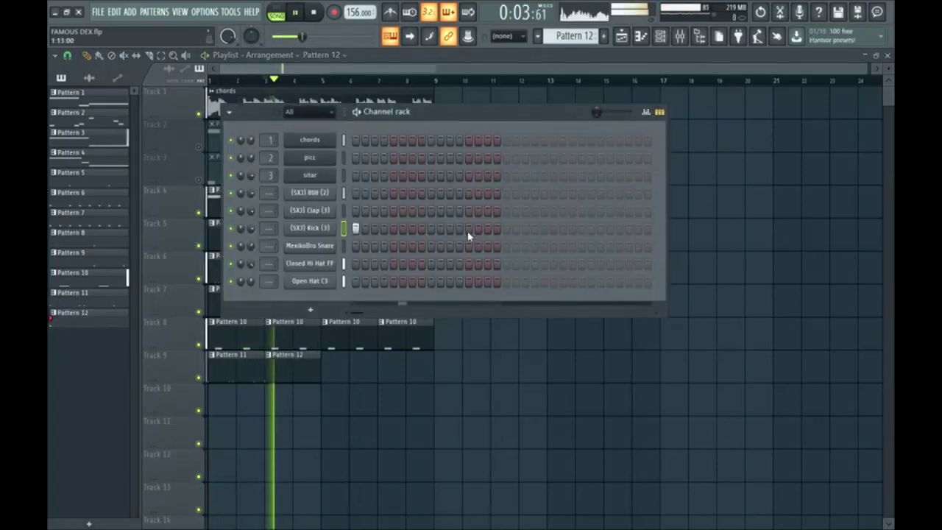
{"action": "left_click", "coordinate": [467, 228]}
{"action": "left_click", "coordinate": [487, 228]}
{"action": "left_click", "coordinate": [543, 228]}
{"action": "left_click", "coordinate": [600, 229]}
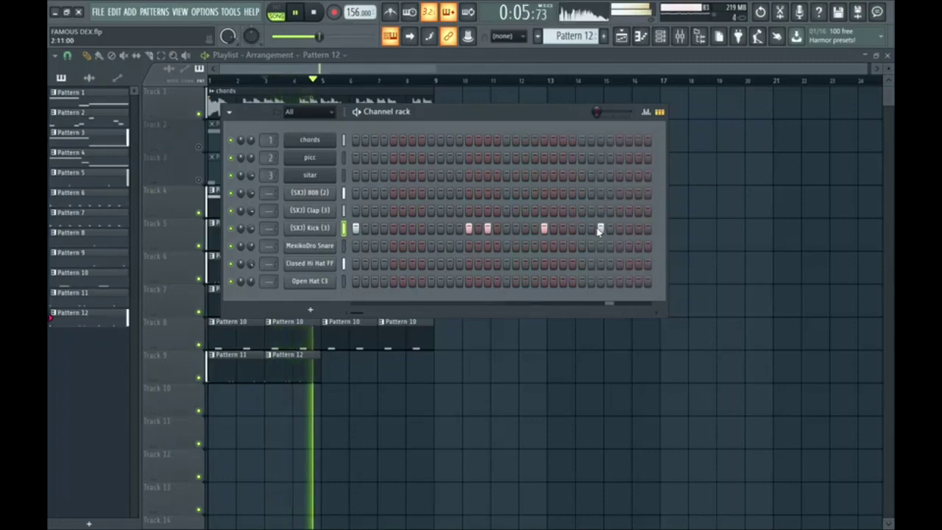
{"action": "left_click", "coordinate": [412, 228]}
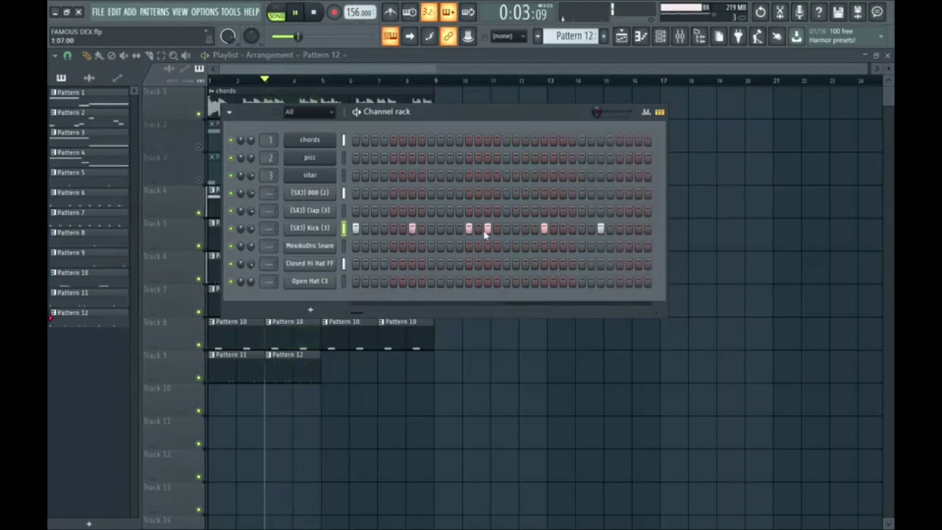
Duplicate the Pattern 11 and Pattern 12 clips on track 9 to fill bars 5 to 8.
{"action": "left_click", "coordinate": [680, 36]}
{"action": "left_click_drag", "start_coordinate": [240, 380], "coordinate": [292, 357]}
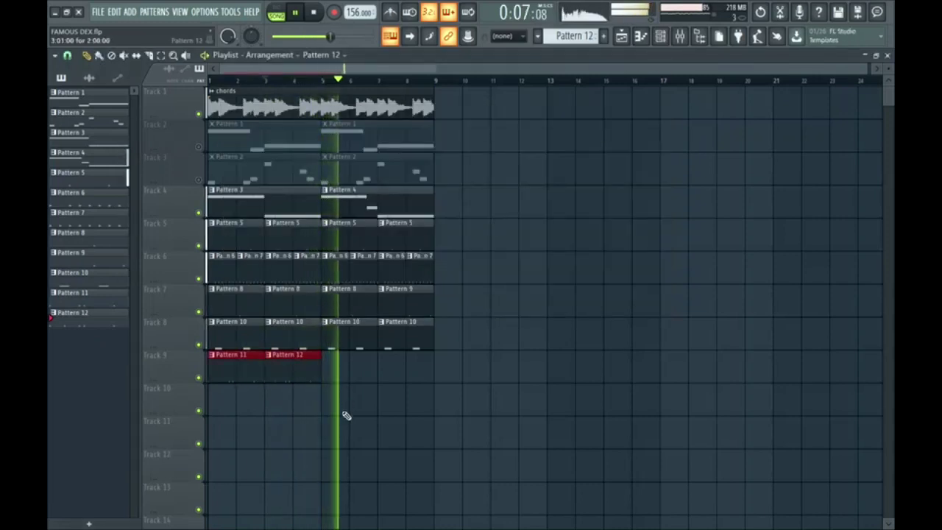
{"action": "key", "text": "ctrl+b"}
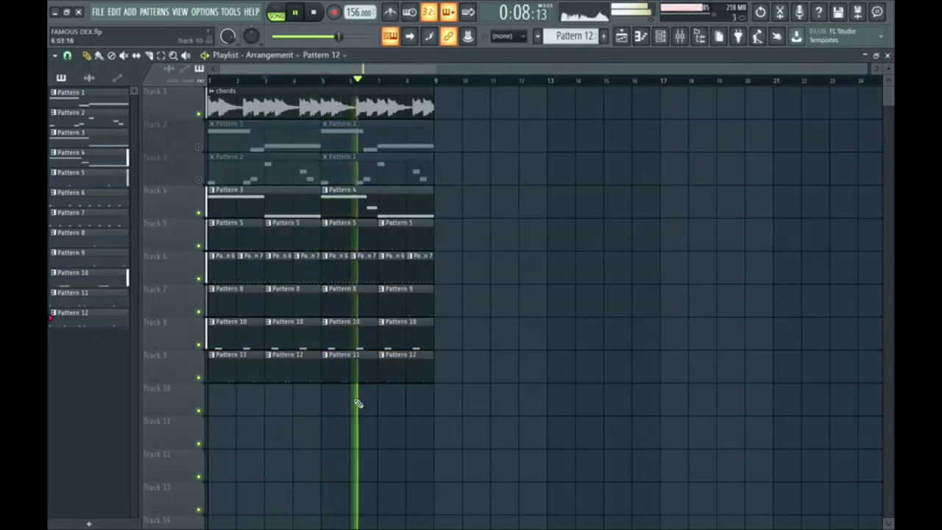
Remove the kick hit on step 21 of Pattern 12 and play the song to check it.
{"action": "left_click", "coordinate": [680, 36]}
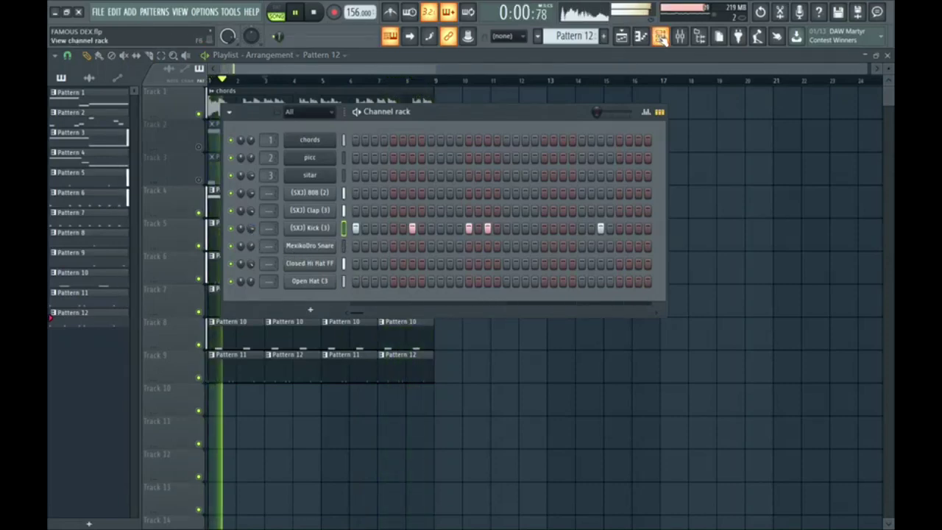
{"action": "key", "text": "F6"}
{"action": "key", "text": "space"}
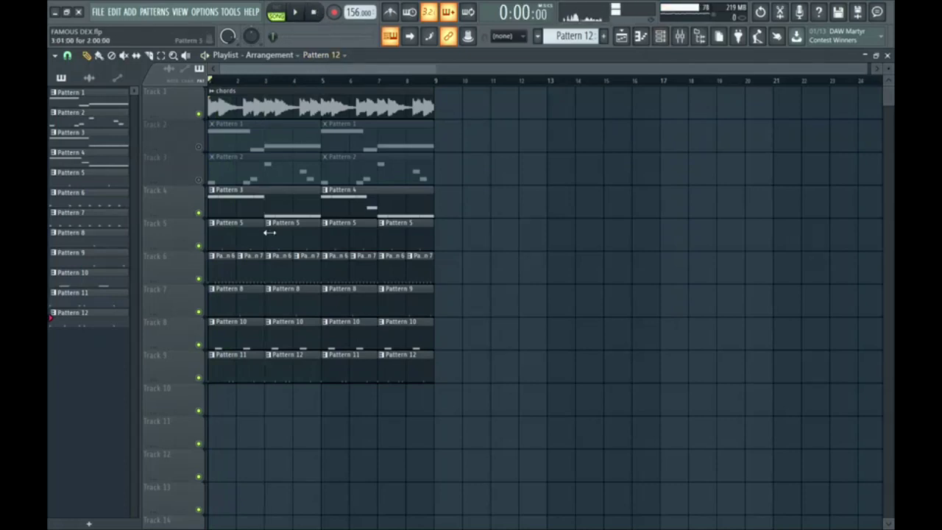
{"action": "key", "text": "space"}
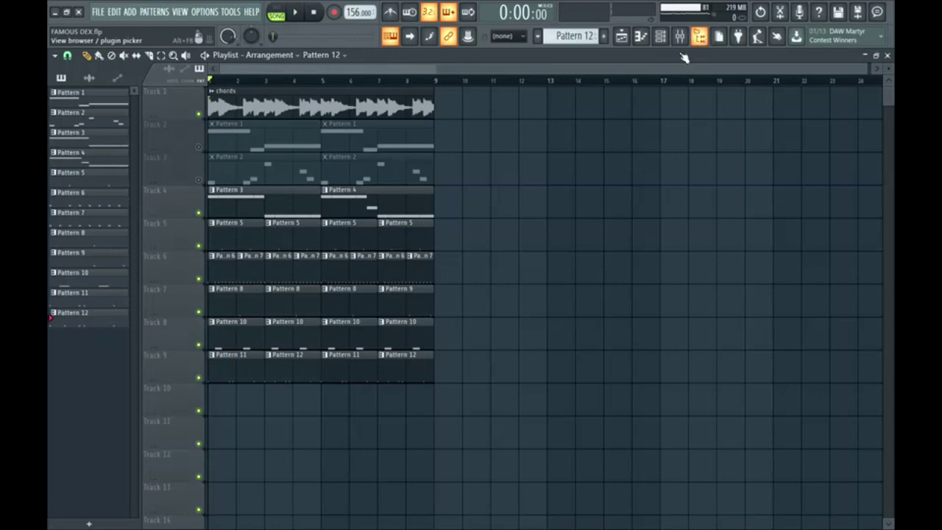
Place the Crash 2 sample from the TRAP > Young Kico > 06 Percs folder on track 10 at bar 1.
{"action": "left_click", "coordinate": [699, 36]}
{"action": "left_click", "coordinate": [78, 479]}
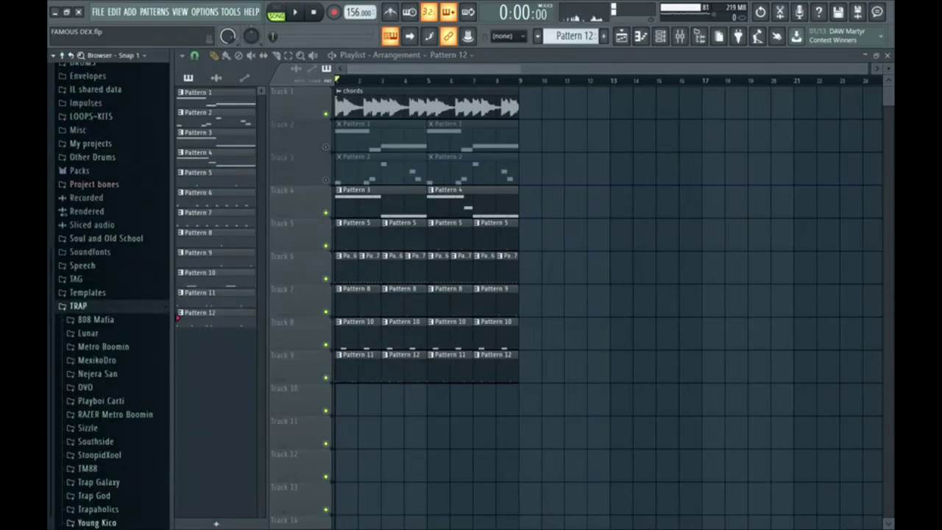
{"action": "left_click", "coordinate": [96, 512]}
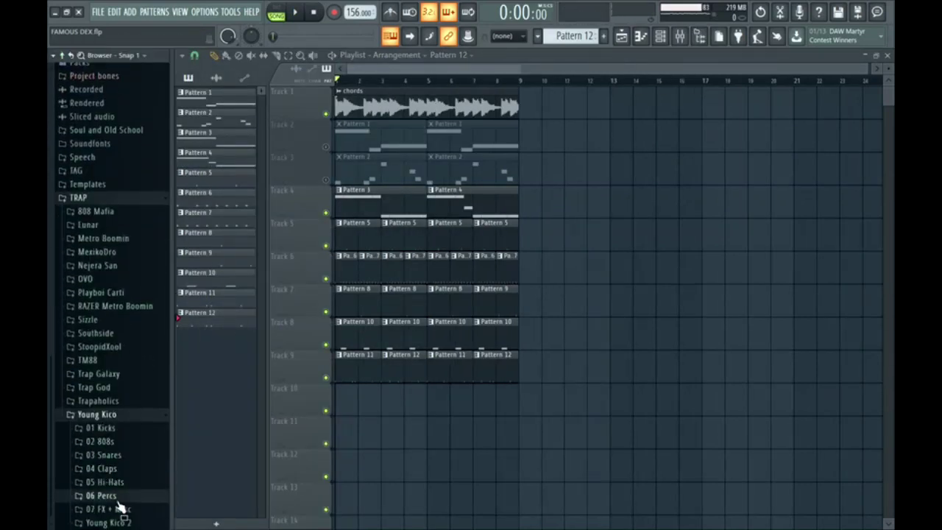
{"action": "left_click", "coordinate": [112, 496]}
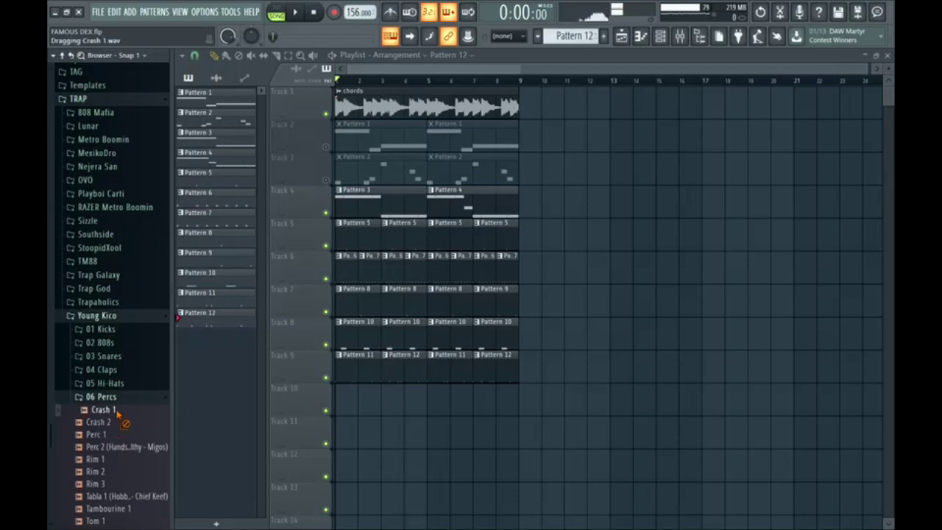
{"action": "left_click_drag", "start_coordinate": [347, 401], "coordinate": [335, 403]}
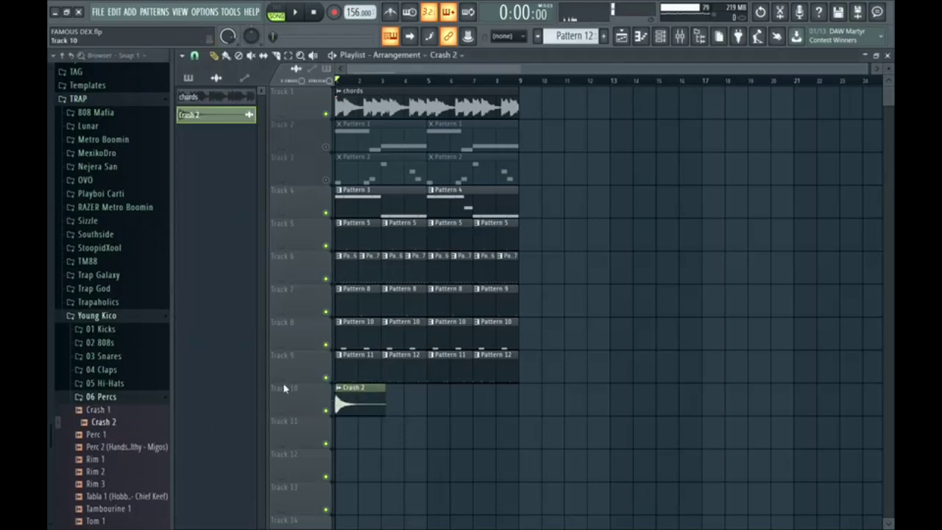
Play the song with the crash, collapse and hide the browser, and review the audio channels in the channel rack.
{"action": "key", "text": "space"}
{"action": "left_click", "coordinate": [65, 59]}
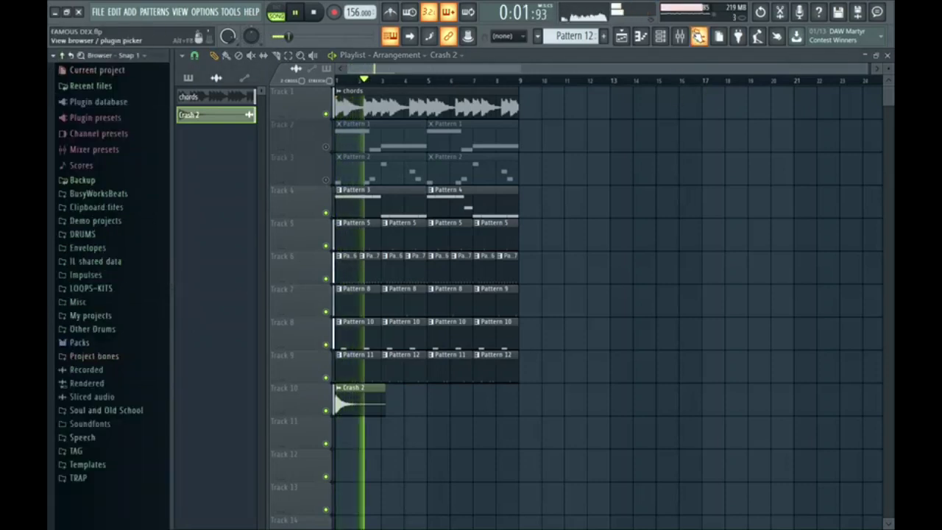
{"action": "left_click", "coordinate": [699, 36]}
{"action": "left_click", "coordinate": [660, 36]}
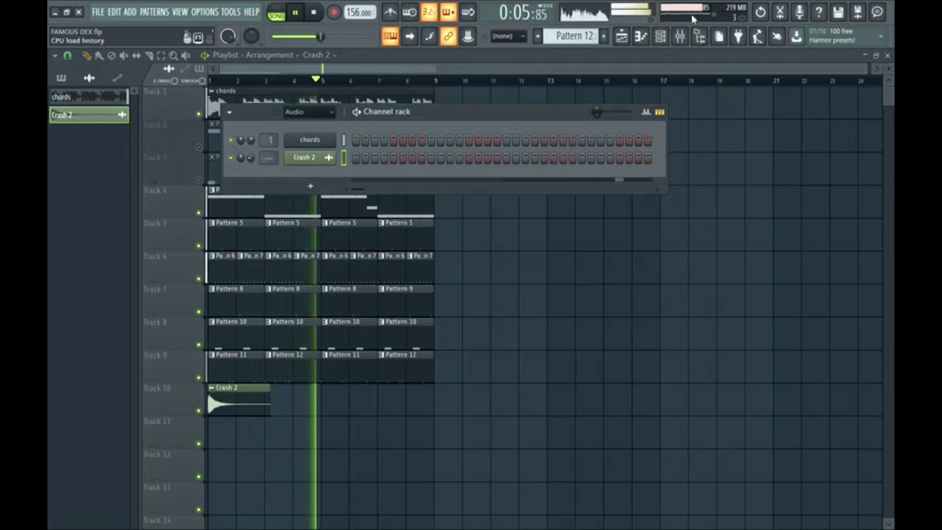
{"action": "key", "text": "F6"}
{"action": "key", "text": "space"}
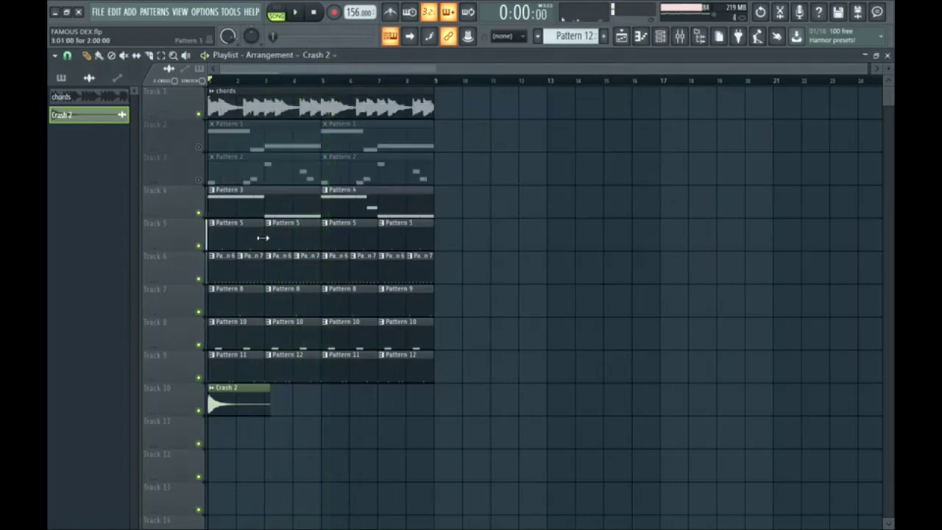
Unmute the melody tracks 2 and 3, and play the full arrangement.
{"action": "right_click", "coordinate": [200, 180]}
{"action": "right_click", "coordinate": [200, 180]}
{"action": "key", "text": "space"}
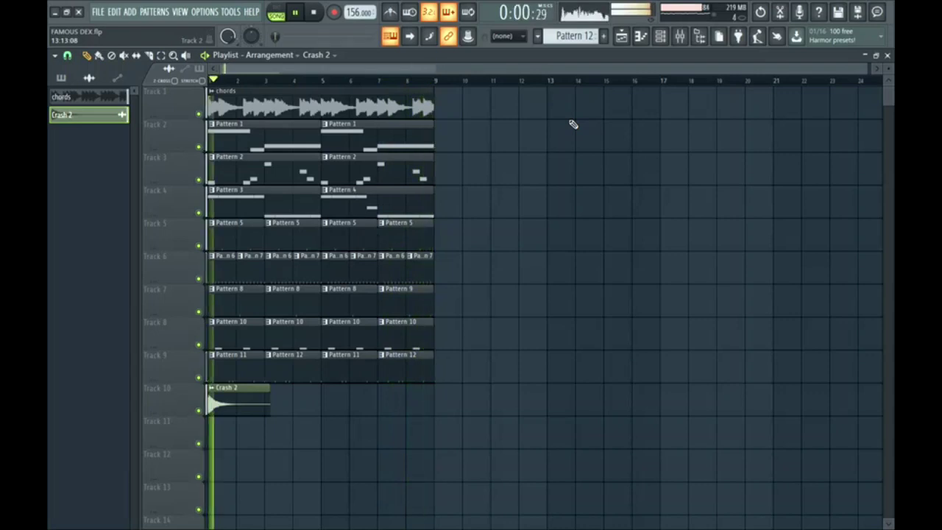
{"action": "key", "text": "space"}
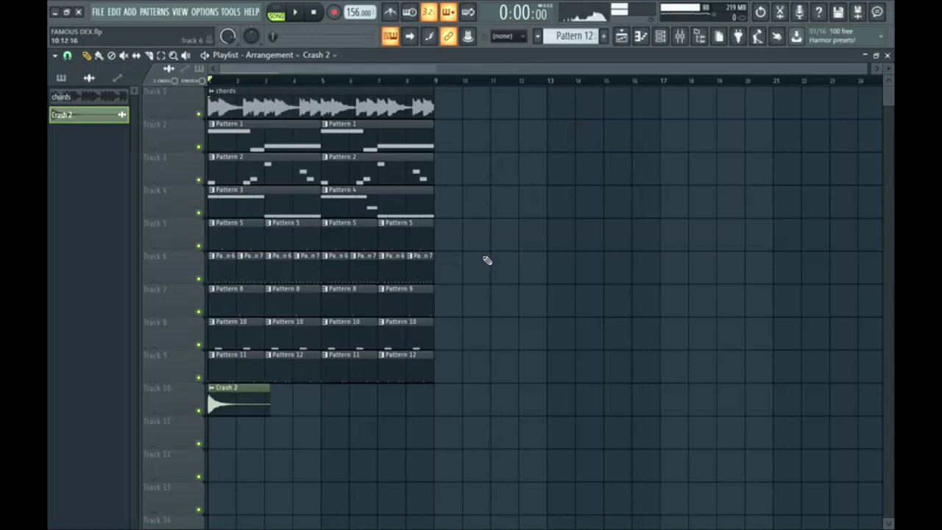
Show all channels and route the selected ones, from the 808 to Crash 2, to consecutive mixer tracks starting at insert 4.
{"action": "left_click", "coordinate": [667, 41]}
{"action": "left_click", "coordinate": [329, 115]}
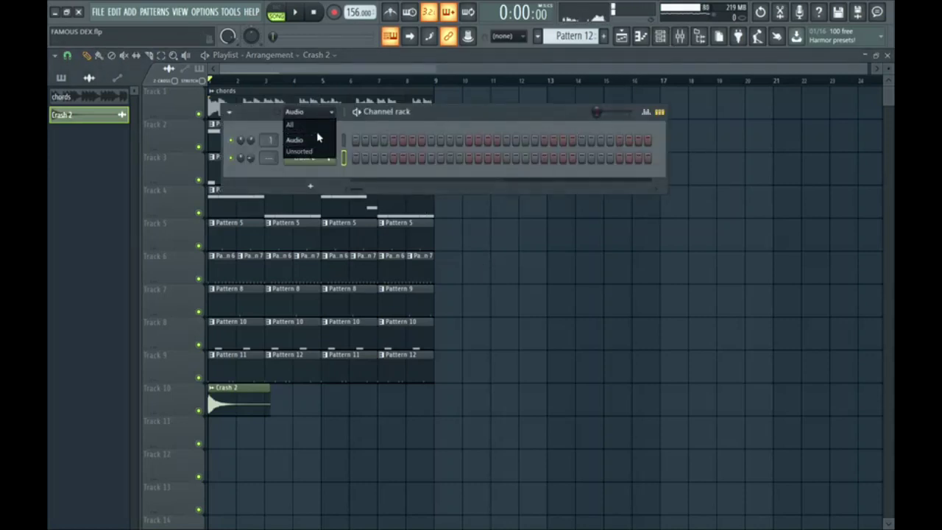
{"action": "left_click", "coordinate": [329, 140]}
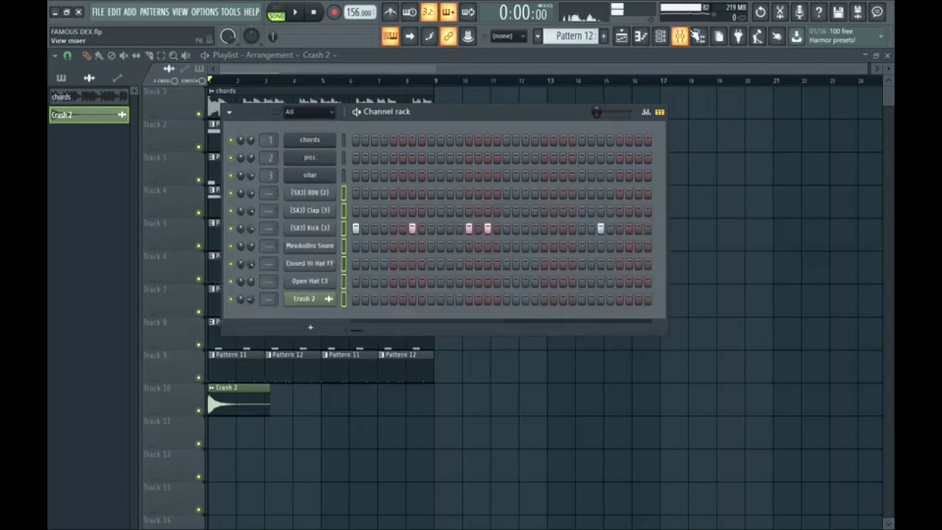
{"action": "left_click", "coordinate": [680, 37]}
{"action": "left_click", "coordinate": [202, 200]}
{"action": "right_click", "coordinate": [210, 66]}
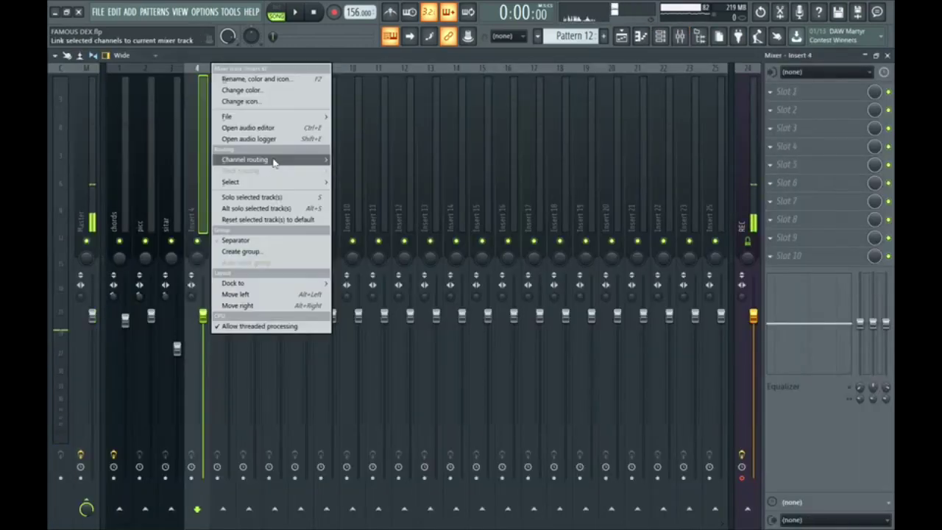
{"action": "mouse_move", "coordinate": [279, 159]}
{"action": "left_click", "coordinate": [355, 162]}
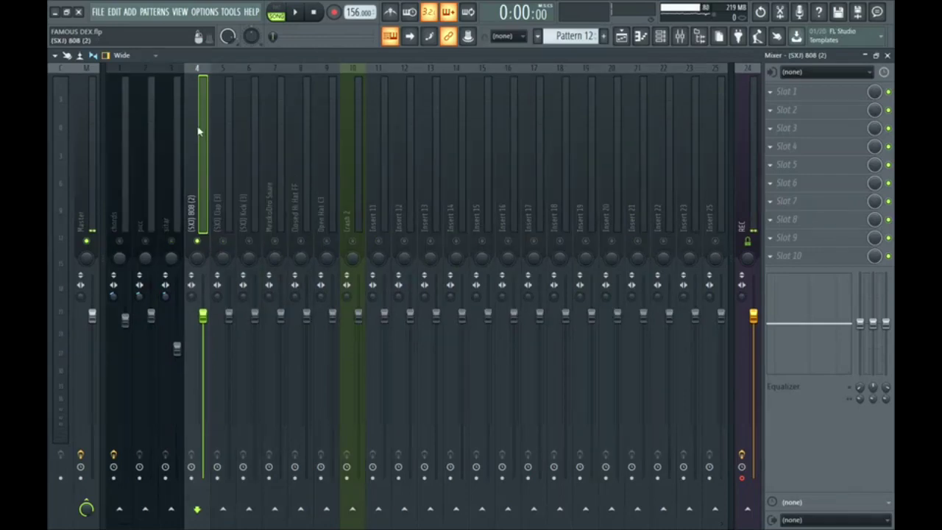
Load the Saturation Knob effect into slot 1 of the 808's mixer track.
{"action": "left_click", "coordinate": [813, 94]}
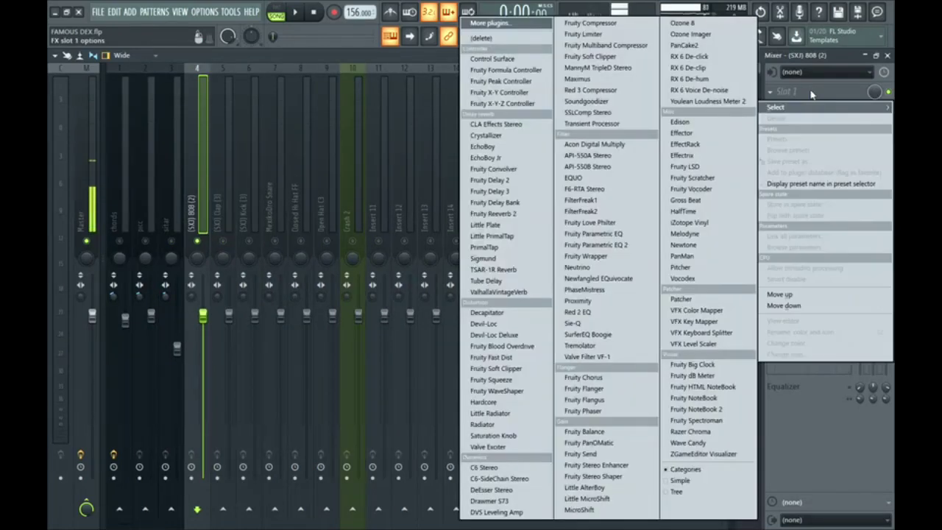
{"action": "left_click", "coordinate": [495, 435]}
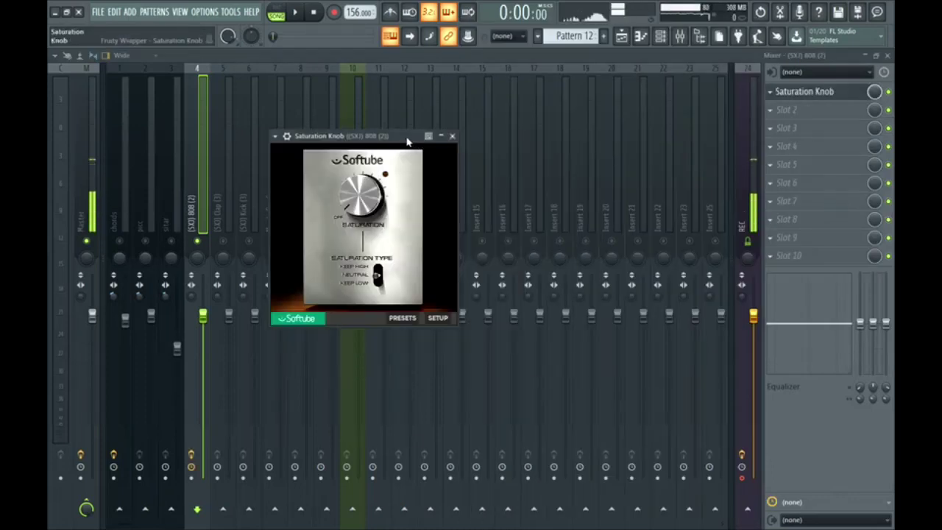
Turn up the 808's Saturation Knob effect, and play the song with its effects bypassed and enabled to compare them.
{"action": "left_click_drag", "start_coordinate": [404, 140], "coordinate": [420, 143]}
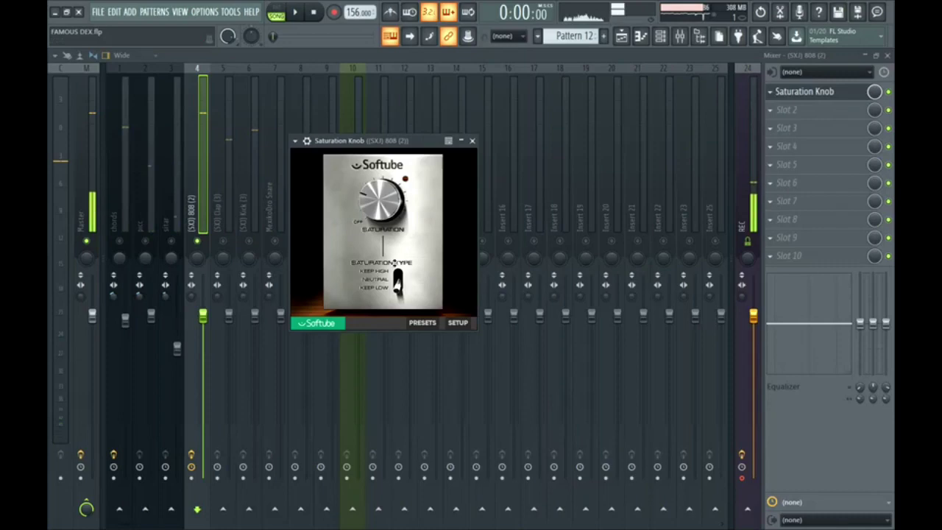
{"action": "left_click", "coordinate": [472, 141]}
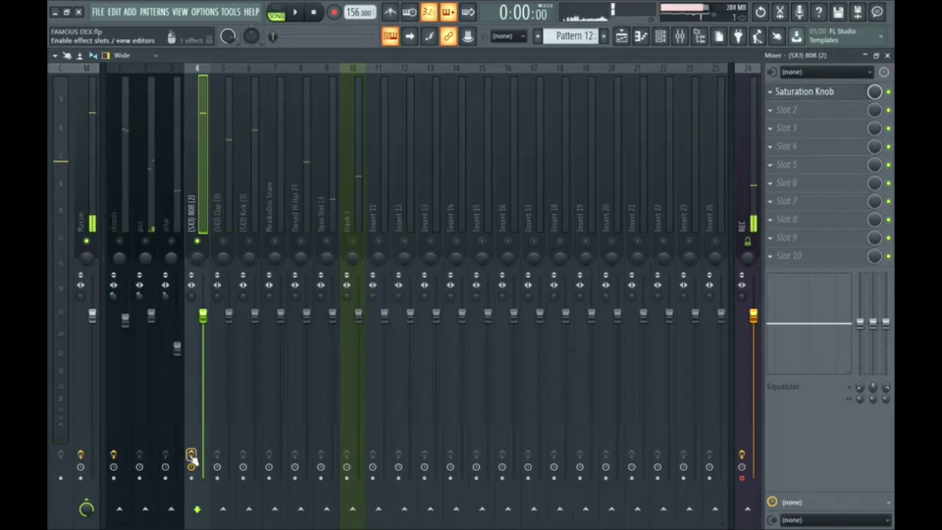
{"action": "key", "text": "space"}
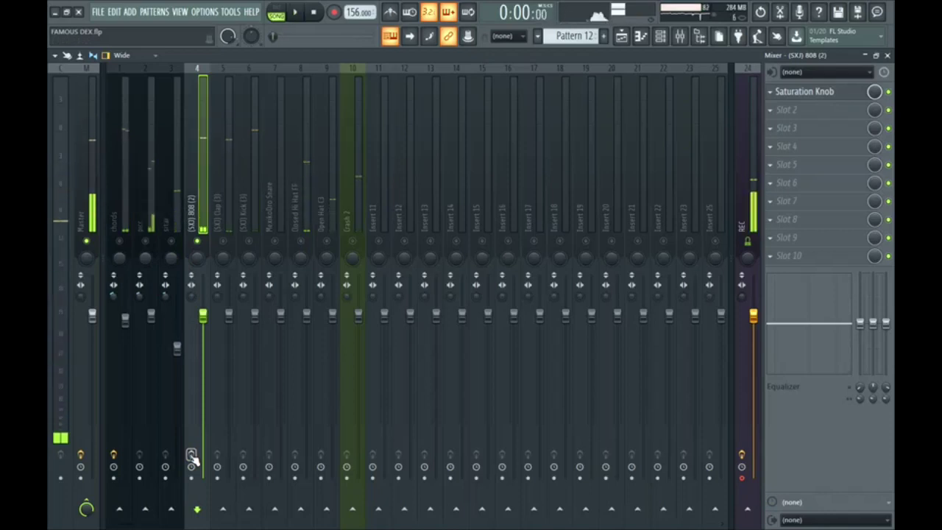
{"action": "key", "text": "space"}
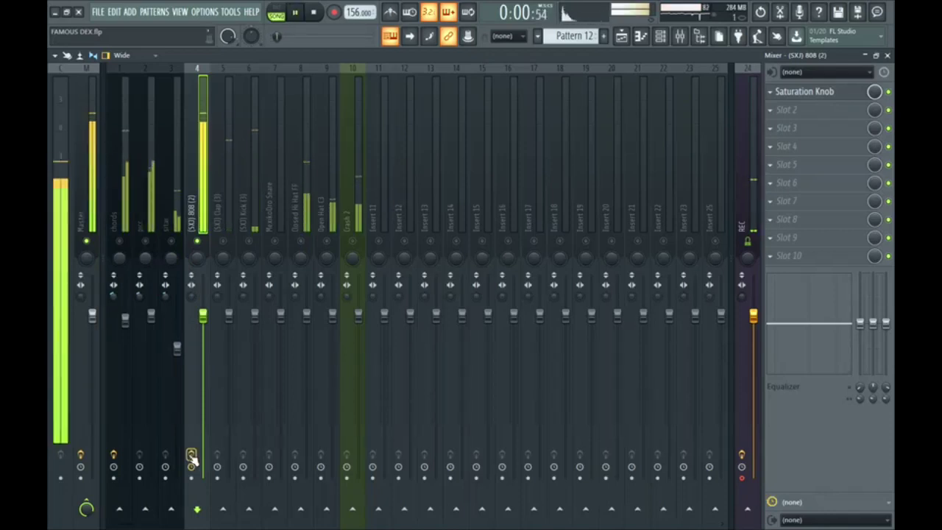
{"action": "key", "text": "space"}
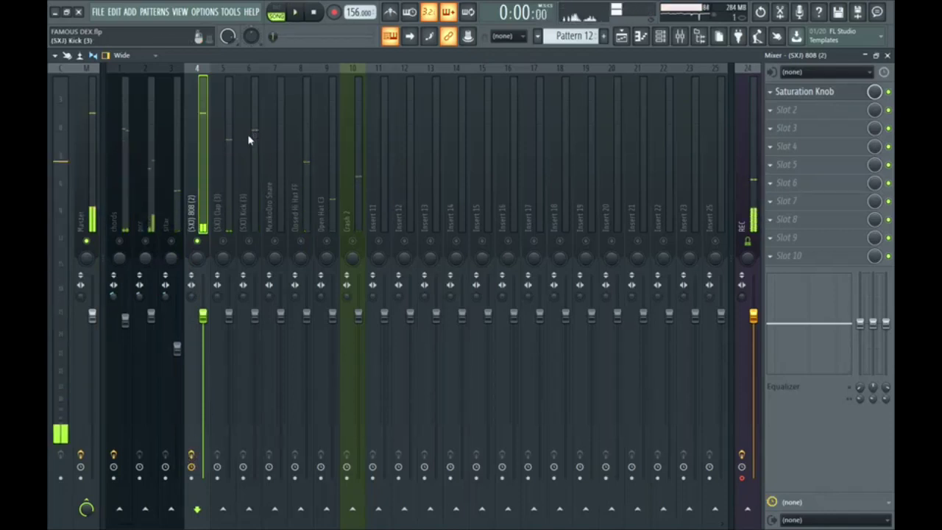
Cut the lows and slightly boost the highs on the clap's mixer equalizer, and play the song with the kick track unmuted.
{"action": "left_click", "coordinate": [224, 231]}
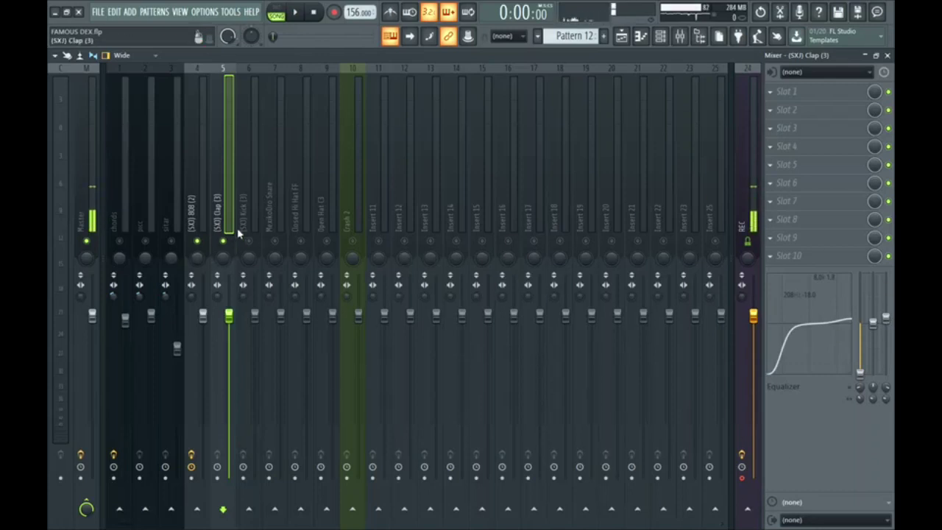
{"action": "left_click", "coordinate": [250, 204]}
{"action": "key", "text": "space"}
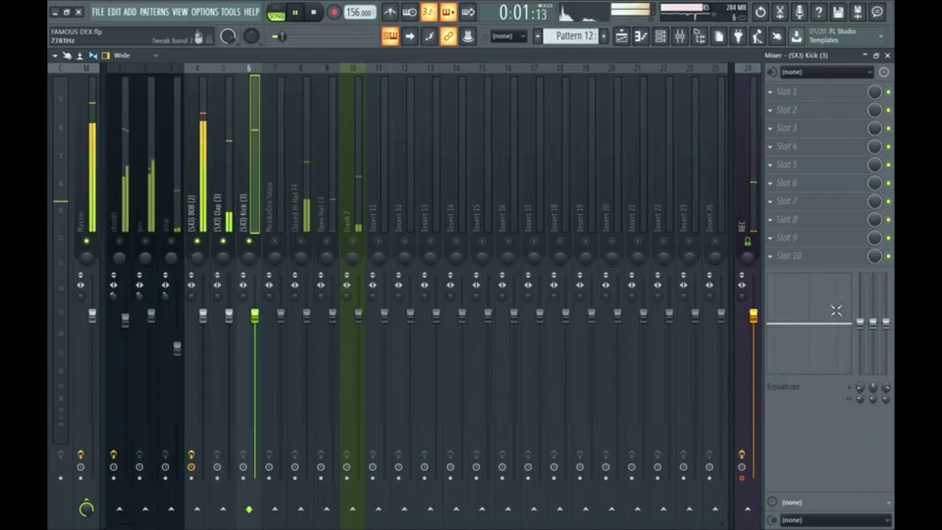
{"action": "key", "text": "space"}
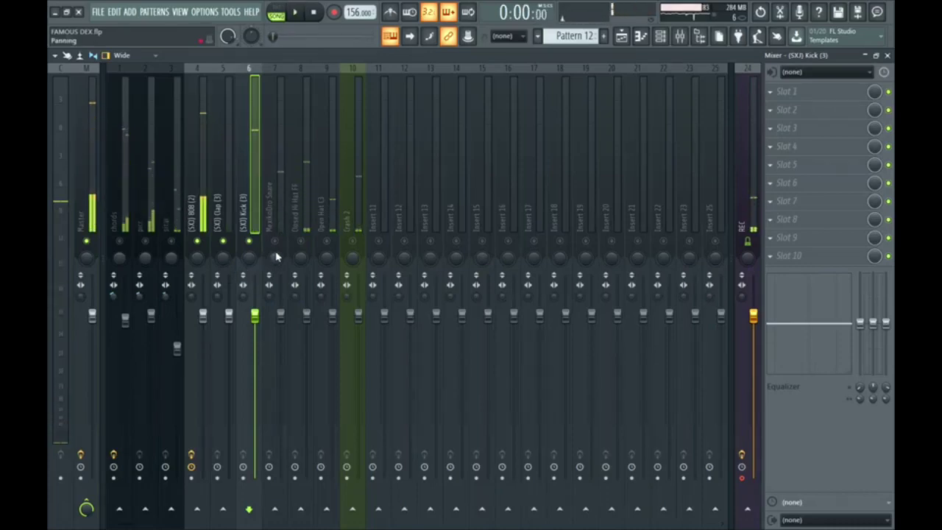
Load Fruity Parametric EQ 2 on the snare's mixer track, cut its lows, and boost band 3 by about 1.1 dB at 395 Hz.
{"action": "left_click", "coordinate": [279, 227]}
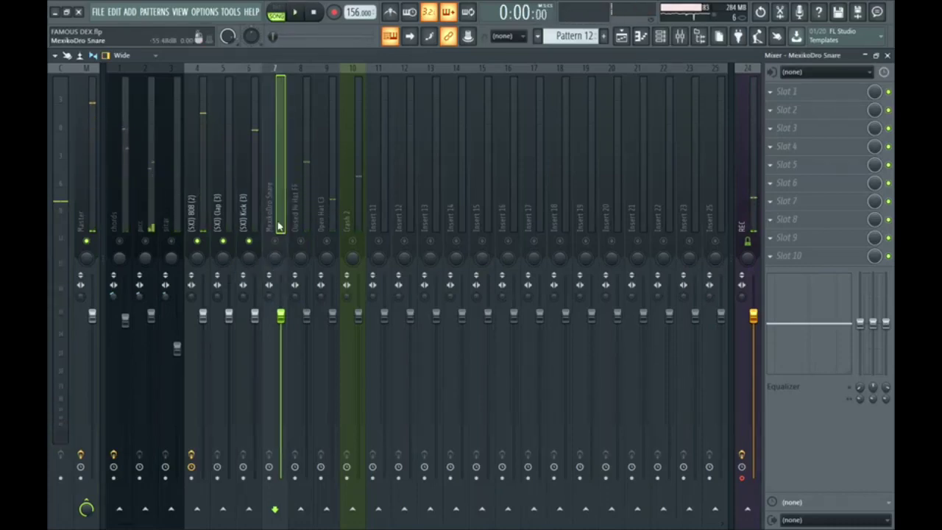
{"action": "left_click", "coordinate": [811, 92]}
{"action": "left_click", "coordinate": [611, 243]}
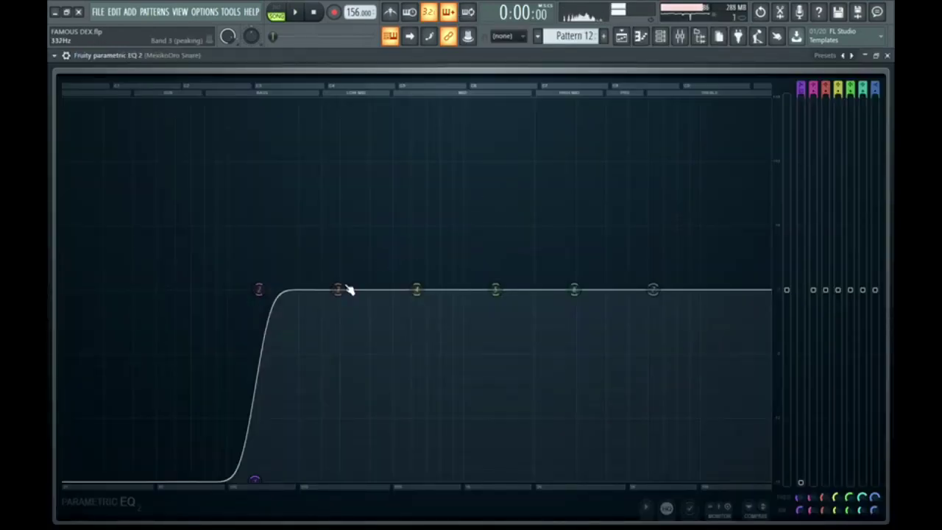
{"action": "left_click_drag", "start_coordinate": [347, 288], "coordinate": [368, 206]}
{"action": "key", "text": "space"}
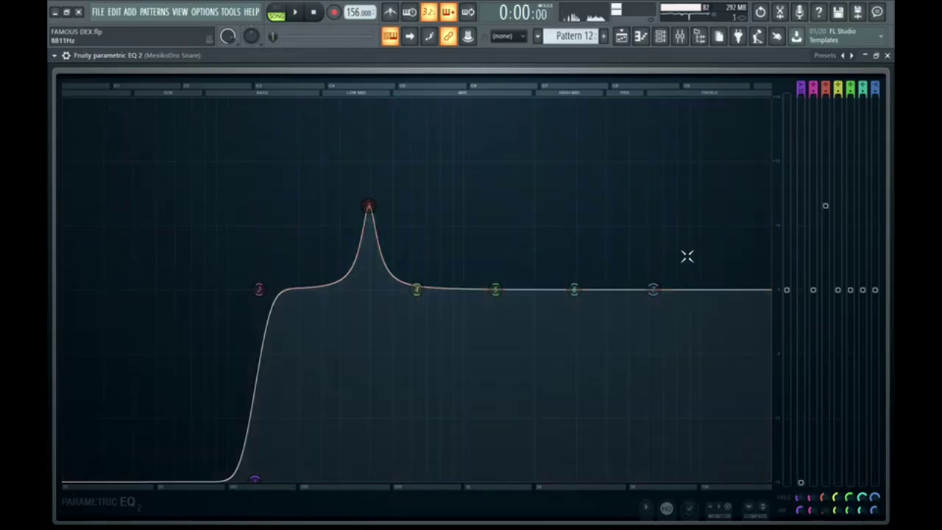
{"action": "left_click_drag", "start_coordinate": [827, 210], "coordinate": [825, 238]}
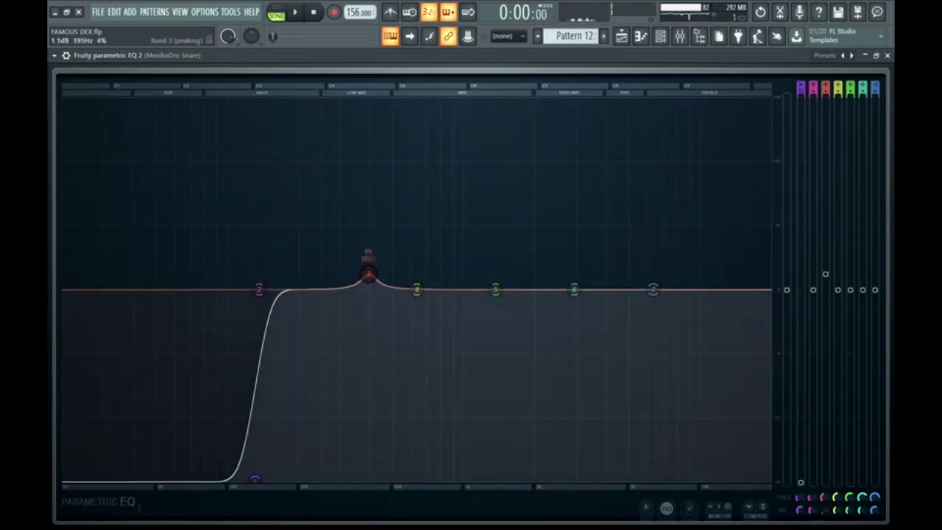
{"action": "left_click", "coordinate": [888, 55]}
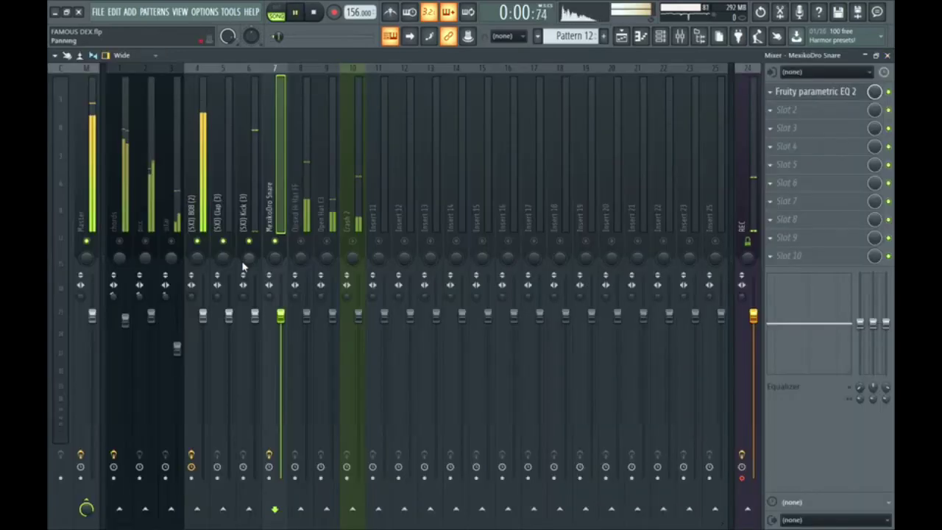
{"action": "key", "text": "space"}
Cut the low band by 18 dB on the equalizers of the closed hi-hat, open hat and crash mixer tracks.
{"action": "left_click", "coordinate": [309, 235]}
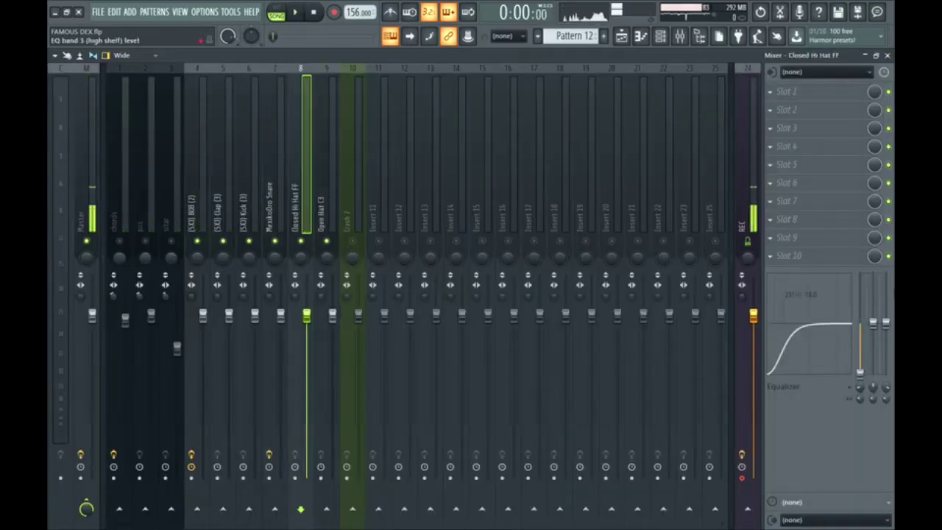
{"action": "key", "text": "Right"}
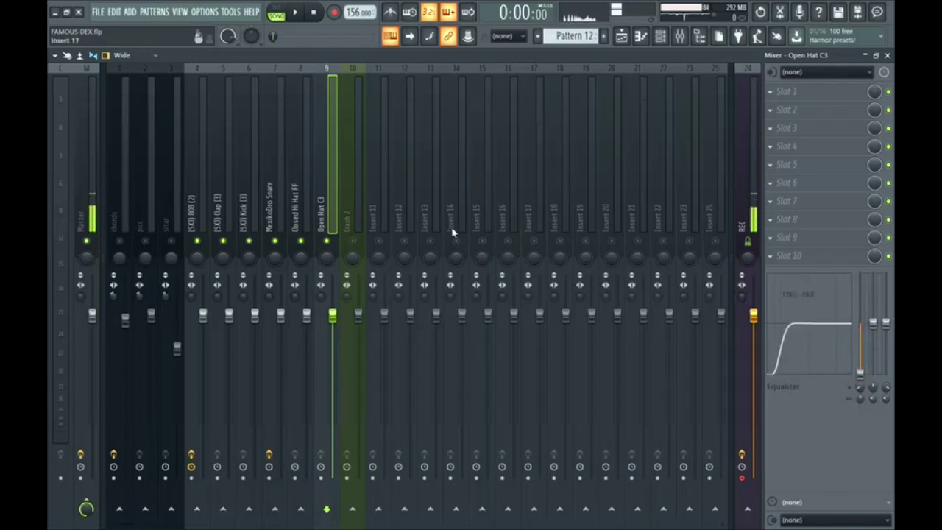
{"action": "left_click", "coordinate": [351, 218]}
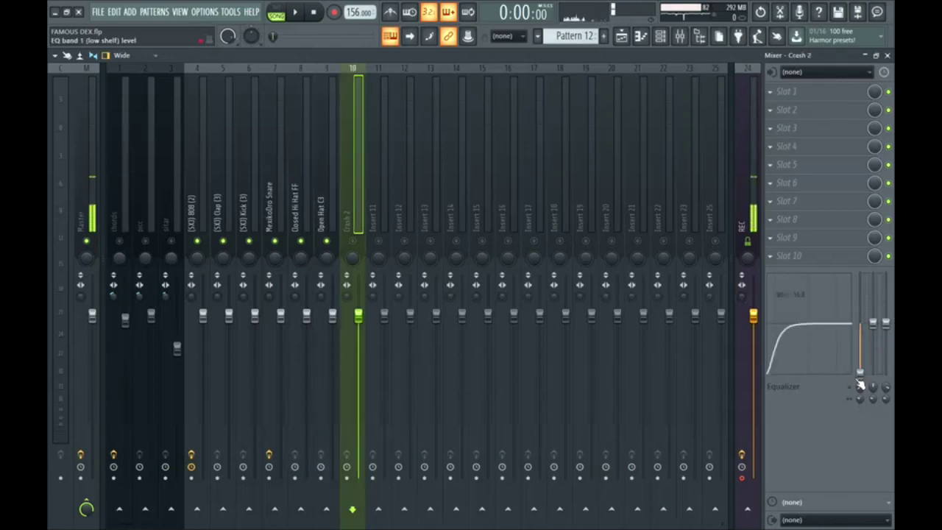
Load Fruity Flanger into slot 1 of the Crash 2 mixer track, reduce its mix level, and play the song to check it.
{"action": "left_click", "coordinate": [800, 97]}
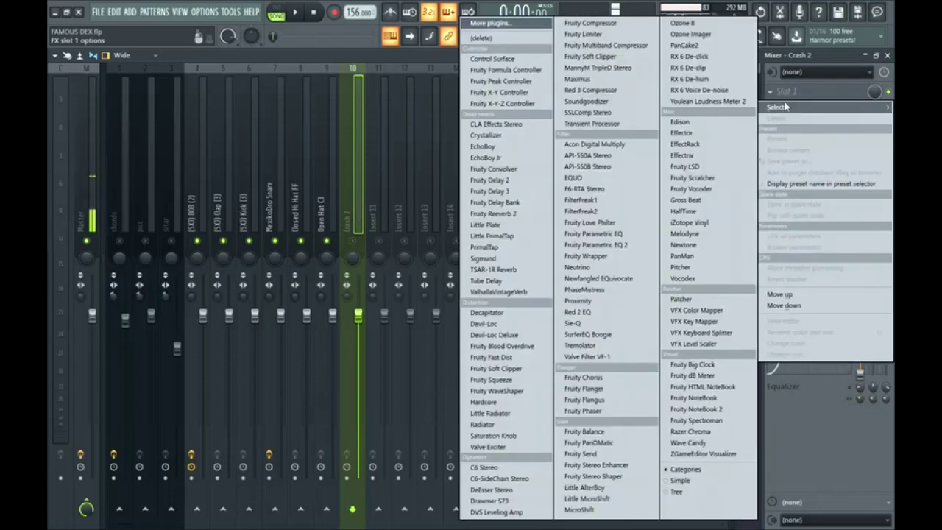
{"action": "left_click", "coordinate": [617, 390]}
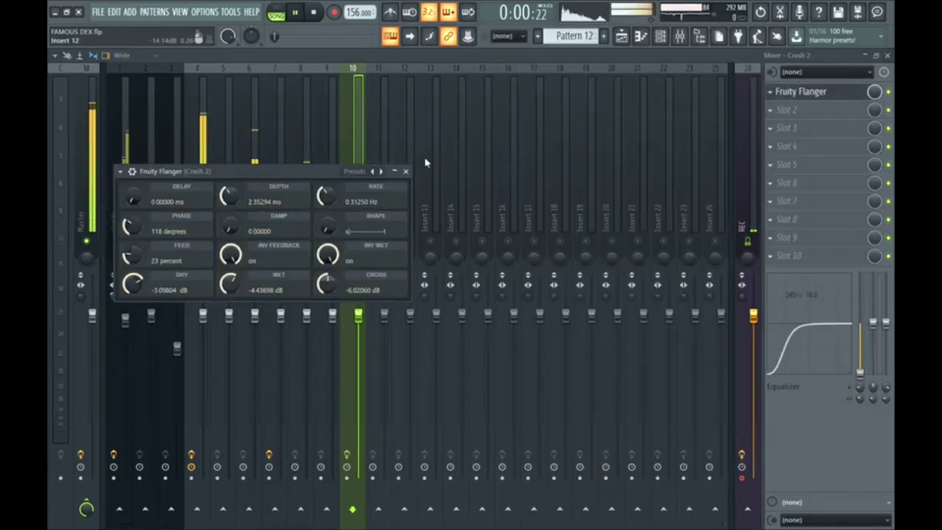
{"action": "left_click", "coordinate": [406, 172]}
{"action": "key", "text": "space"}
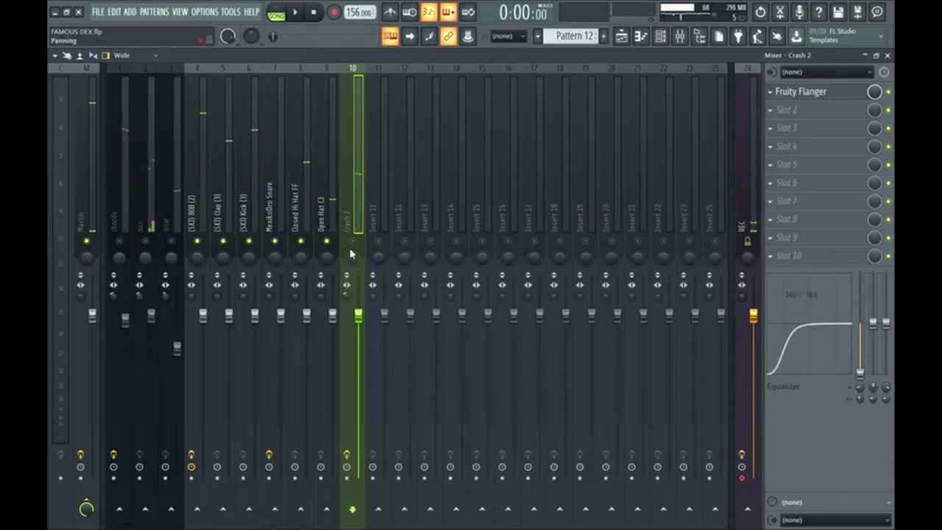
{"action": "key", "text": "space"}
{"action": "key", "text": "space"}
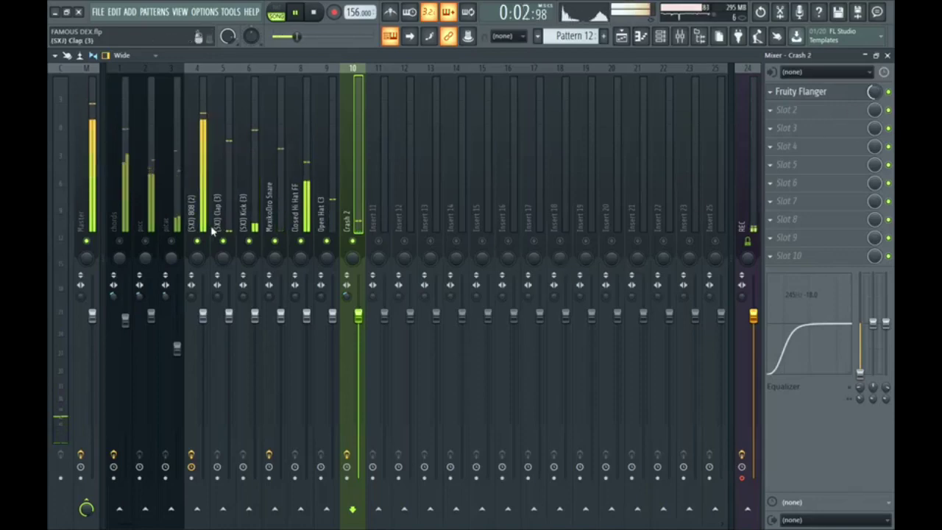
{"action": "key", "text": "space"}
Mute the mixer tracks and bring in the chords and picc tracks one after the other while the song plays.
{"action": "left_click", "coordinate": [145, 226]}
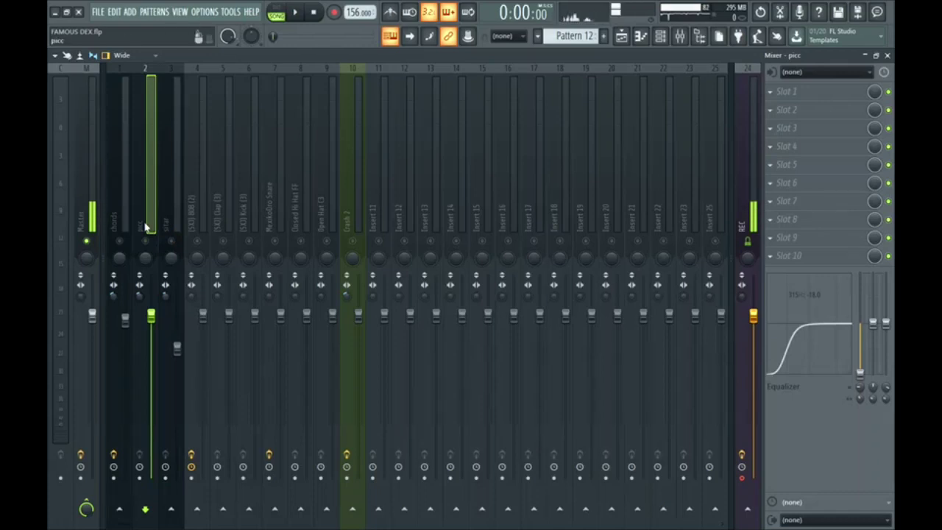
{"action": "left_click", "coordinate": [125, 235]}
{"action": "key", "text": "space"}
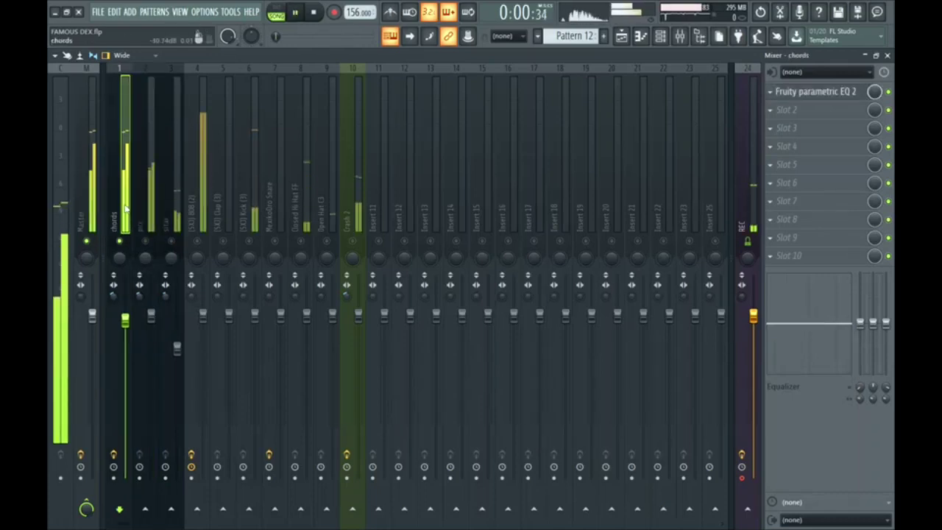
{"action": "left_click", "coordinate": [148, 246]}
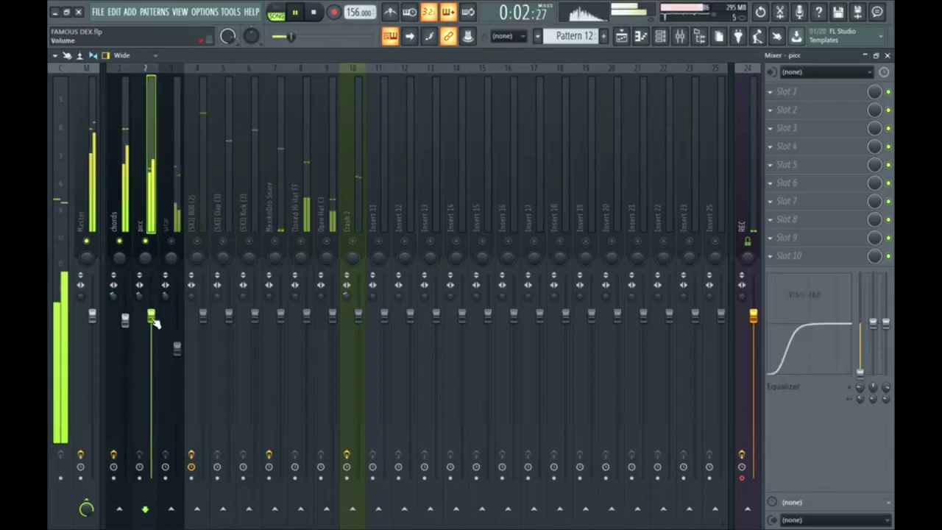
Raise the picc track's volume slightly and boost the highs on its equalizer, checking them in playback.
{"action": "left_click_drag", "start_coordinate": [152, 322], "coordinate": [153, 320]}
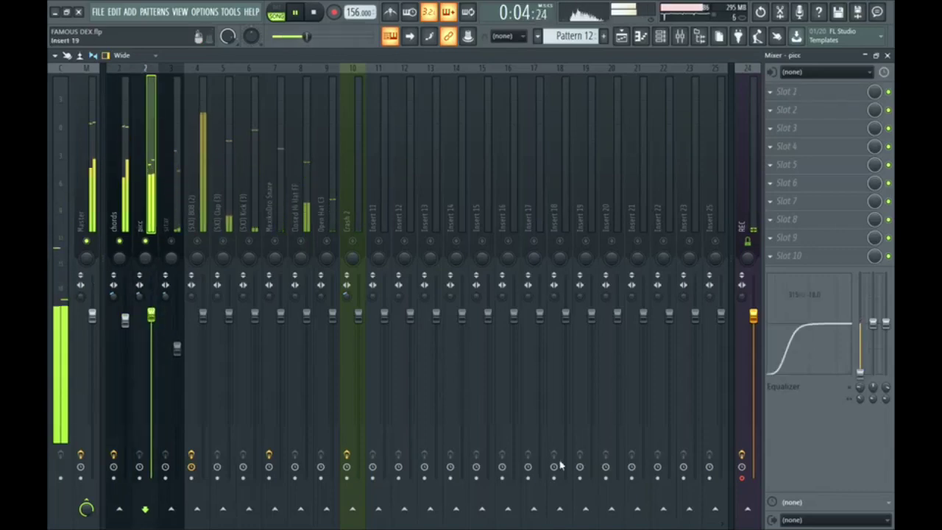
{"action": "key", "text": "space"}
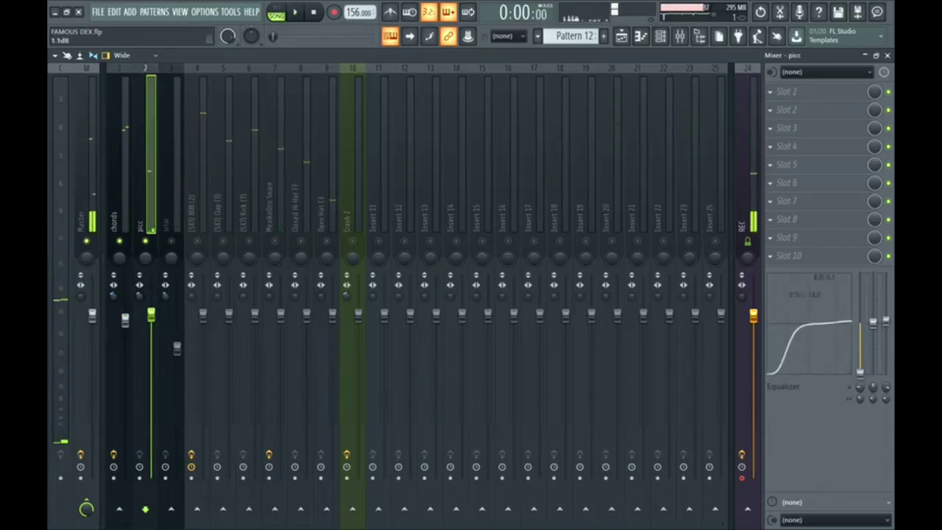
{"action": "key", "text": "space"}
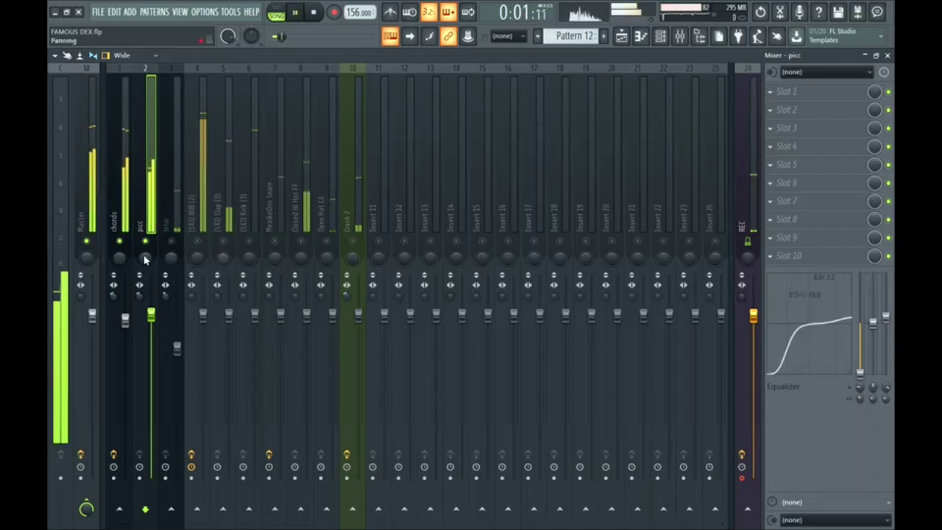
Unmute the sitar and 808 tracks, lower both volumes, and adjust the 808's stereo separation.
{"action": "left_click", "coordinate": [170, 241]}
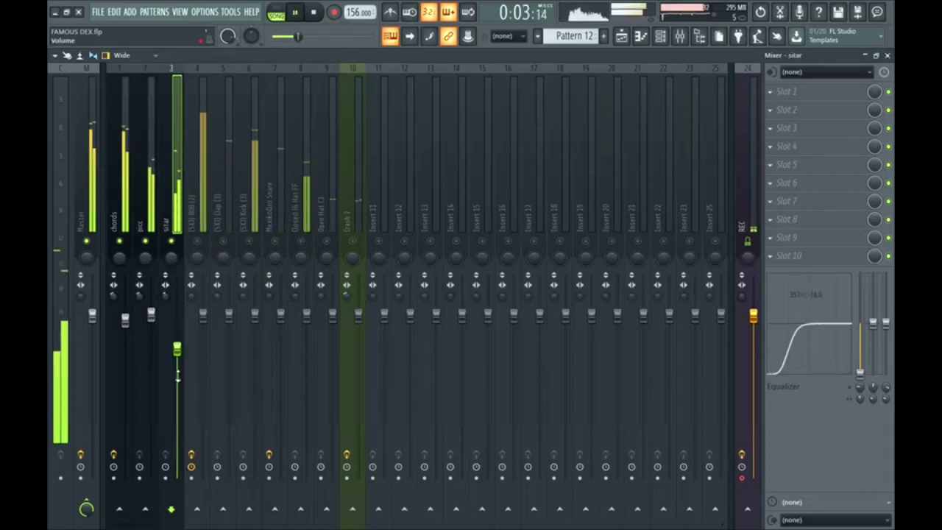
{"action": "left_click", "coordinate": [205, 251]}
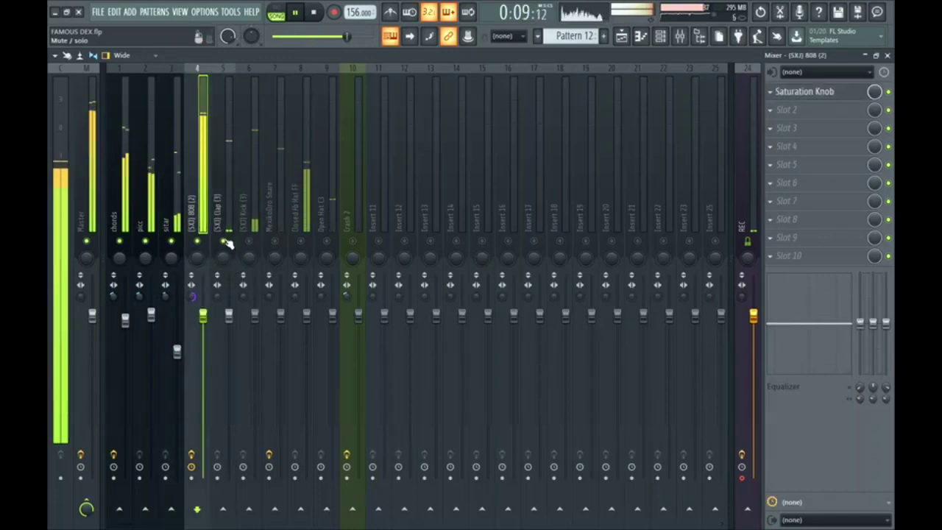
{"action": "left_click_drag", "start_coordinate": [208, 324], "coordinate": [209, 340]}
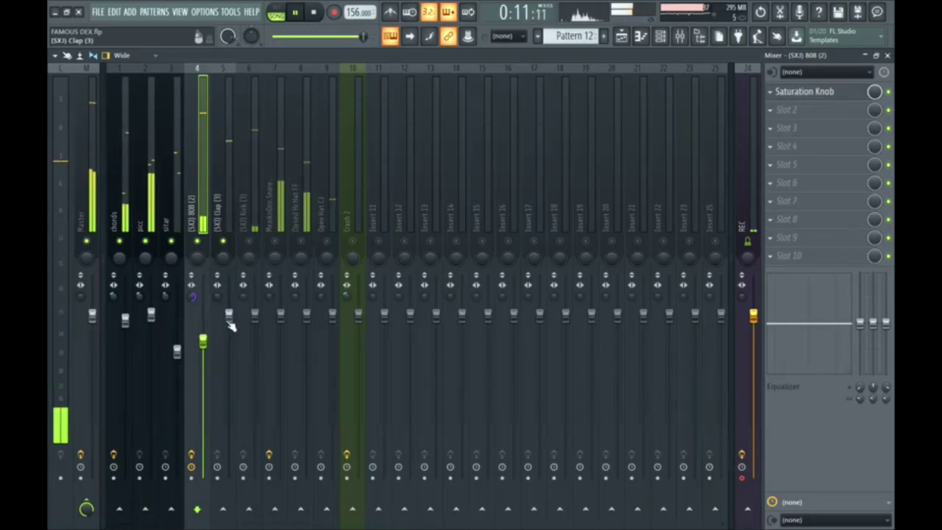
Raise the clap's volume and its low-cut frequency to about 390 Hz, and raise the closed hi-hat's low cut to about 424 Hz.
{"action": "left_click", "coordinate": [228, 315]}
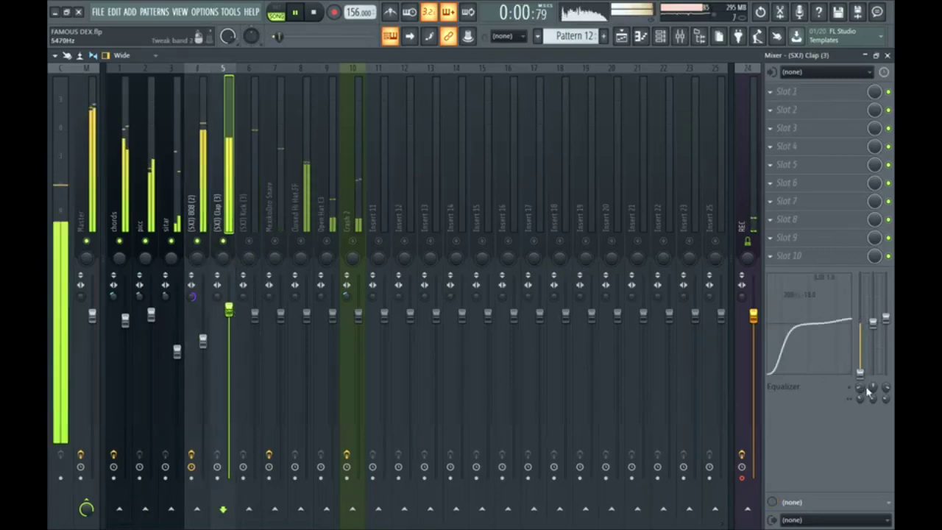
{"action": "left_click_drag", "start_coordinate": [797, 331], "coordinate": [808, 330]}
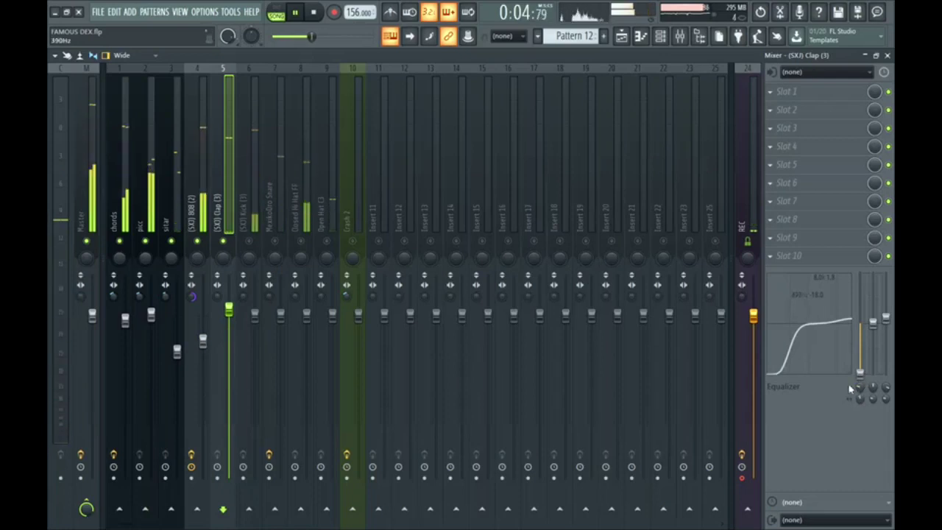
{"action": "left_click", "coordinate": [300, 228]}
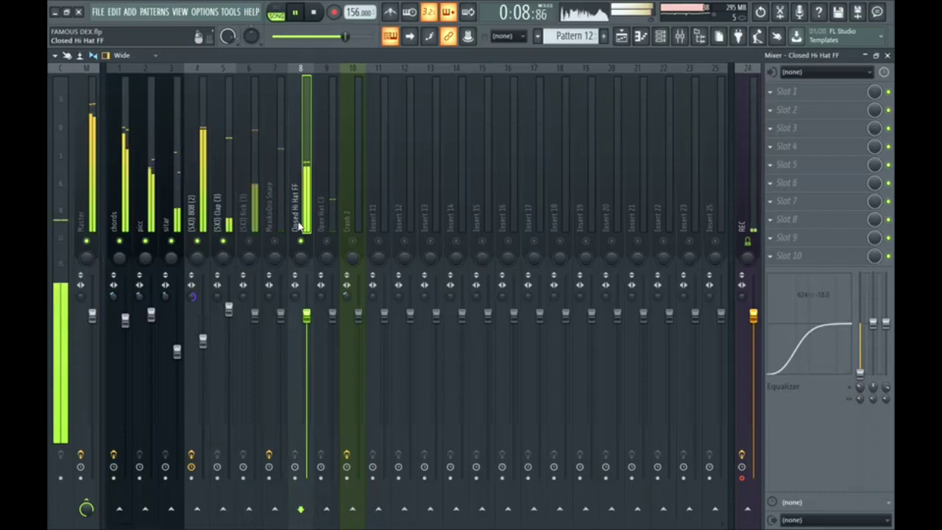
Raise the snare's volume and highs, unmute the open hat, and pan the open hat left and the snare 21% right.
{"action": "left_click", "coordinate": [282, 318]}
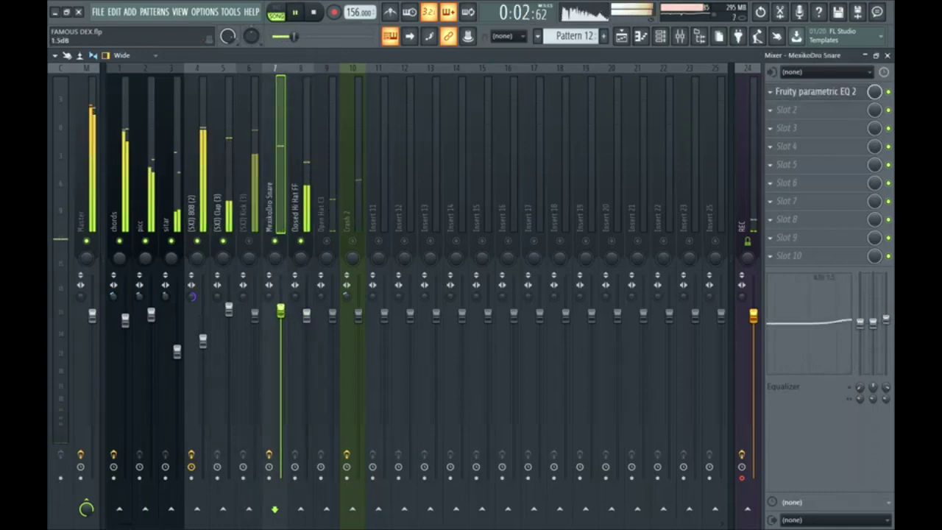
{"action": "left_click", "coordinate": [333, 242]}
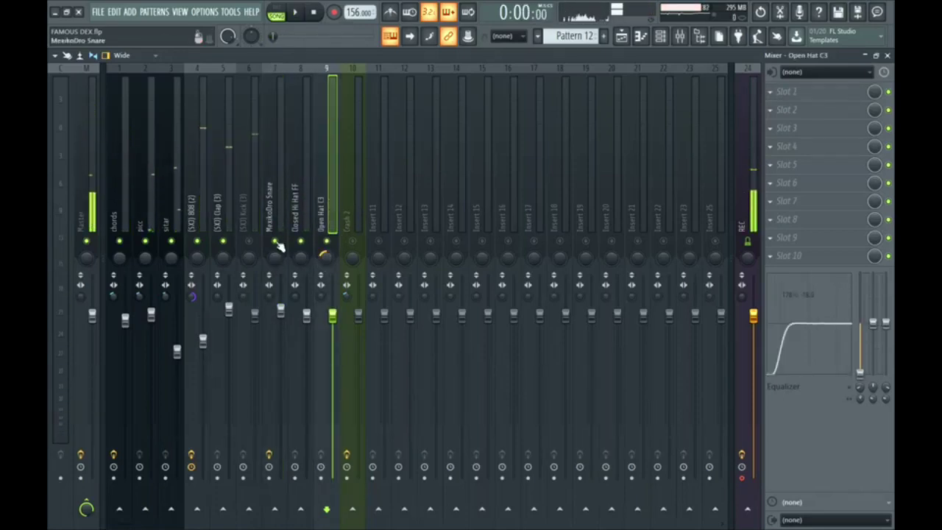
{"action": "left_click", "coordinate": [272, 218]}
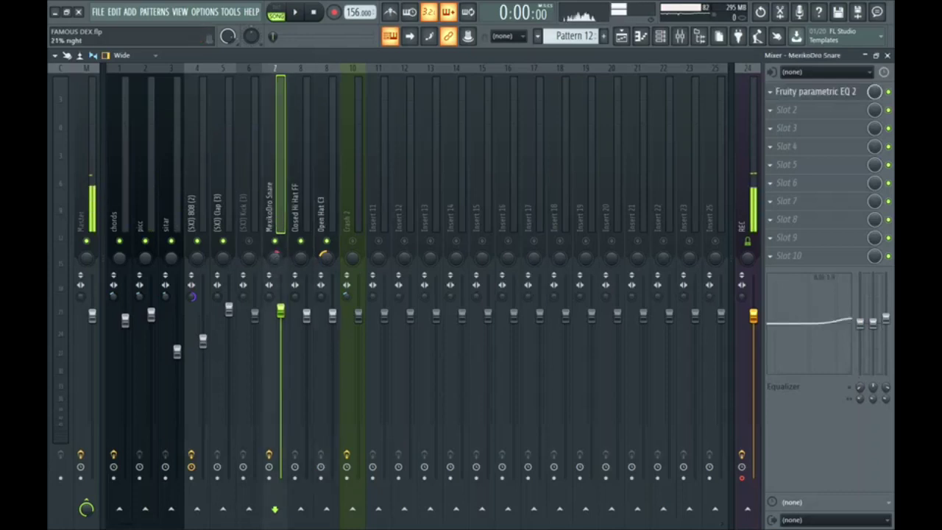
Lower the open hat's volume and raise the clap's, listening with the sitar and picc tracks muted.
{"action": "key", "text": "space"}
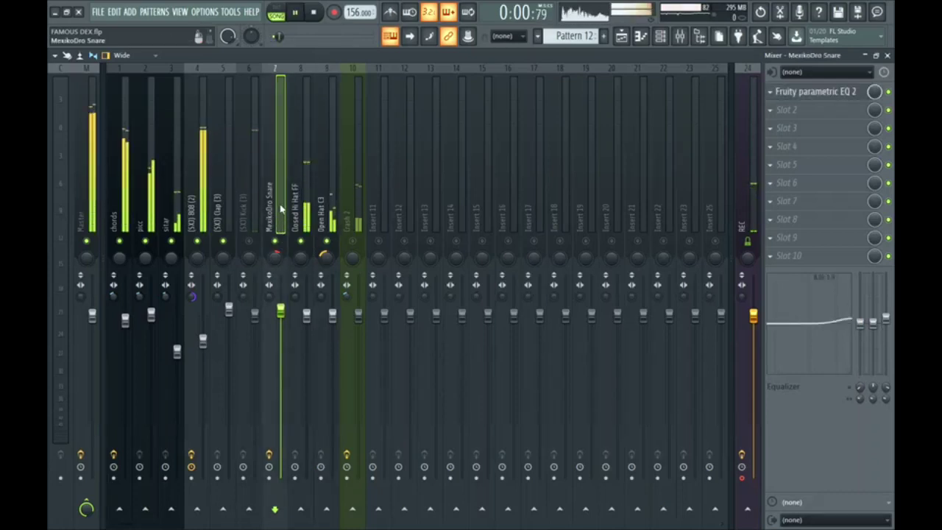
{"action": "left_click_drag", "start_coordinate": [332, 315], "coordinate": [332, 332]}
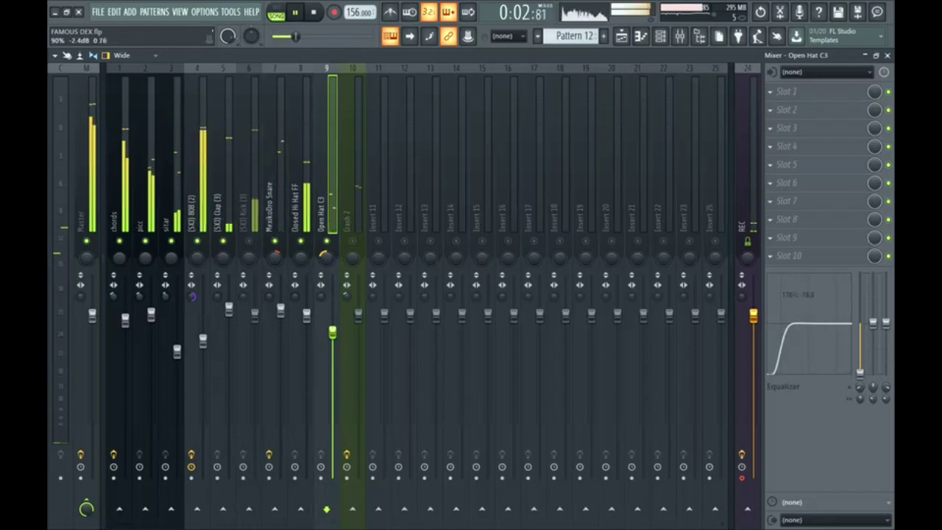
{"action": "left_click", "coordinate": [170, 241]}
{"action": "left_click", "coordinate": [144, 241]}
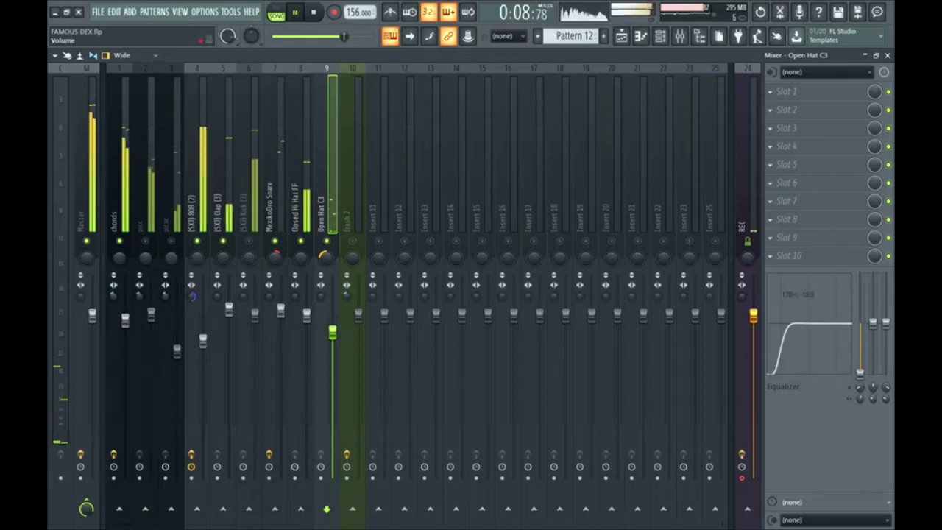
{"action": "left_click_drag", "start_coordinate": [228, 309], "coordinate": [229, 300]}
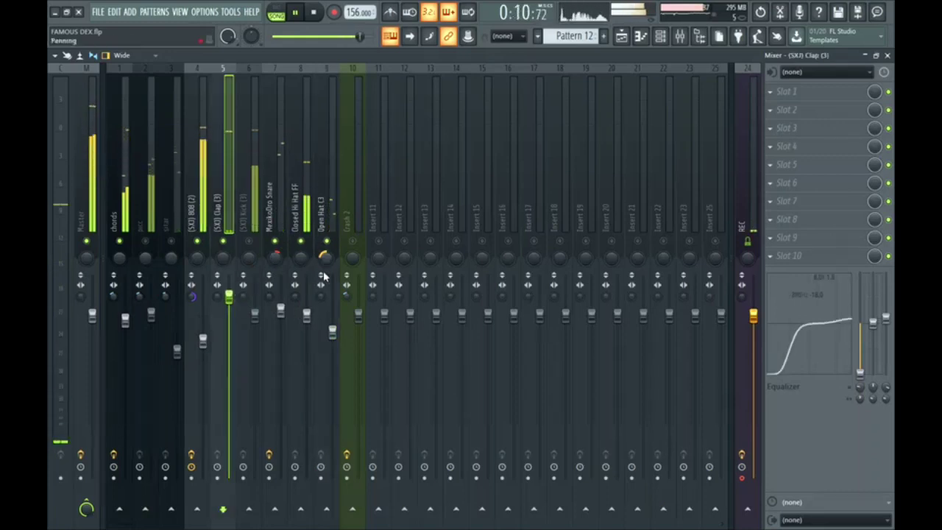
{"action": "left_click_drag", "start_coordinate": [333, 332], "coordinate": [333, 340]}
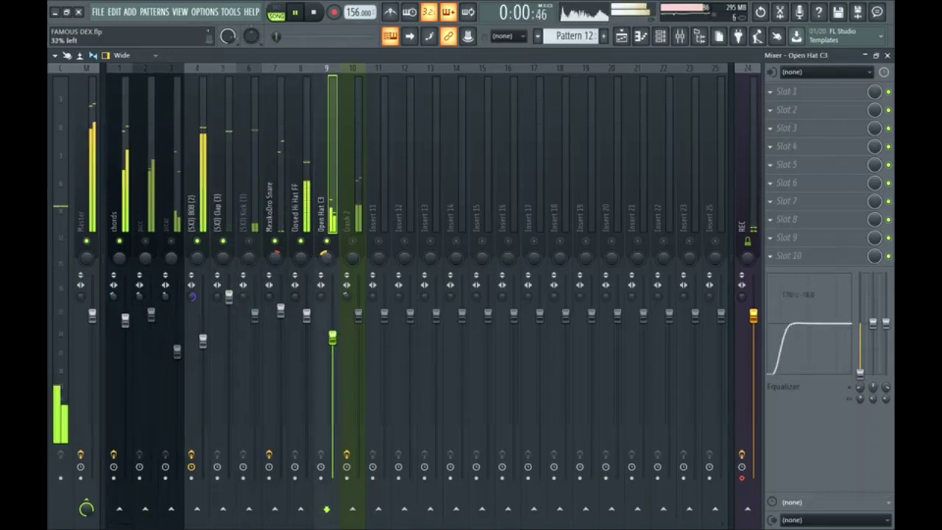
Unmute the crash and kick, slightly lower the crash's volume, and adjust the kick's stereo separation, checking the kick soloed and in the mix.
{"action": "left_click", "coordinate": [356, 248]}
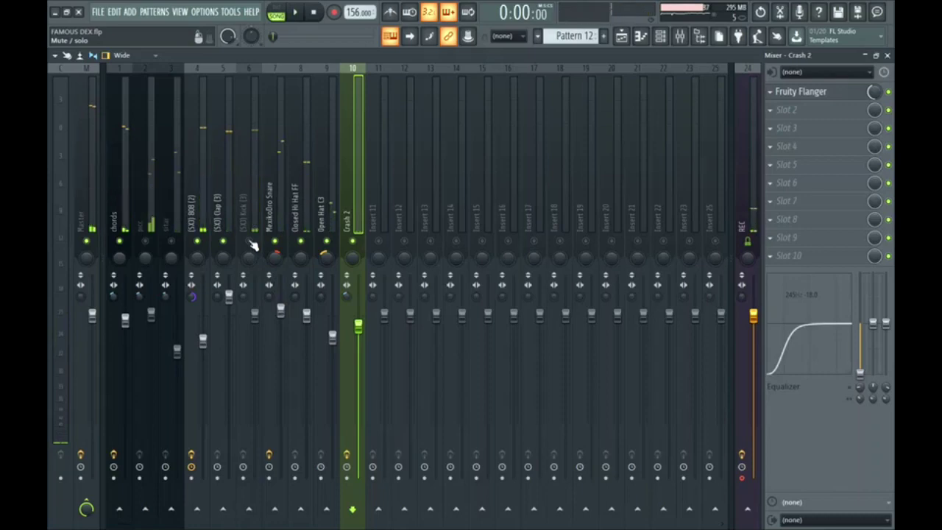
{"action": "key", "text": "space"}
{"action": "left_click", "coordinate": [246, 298]}
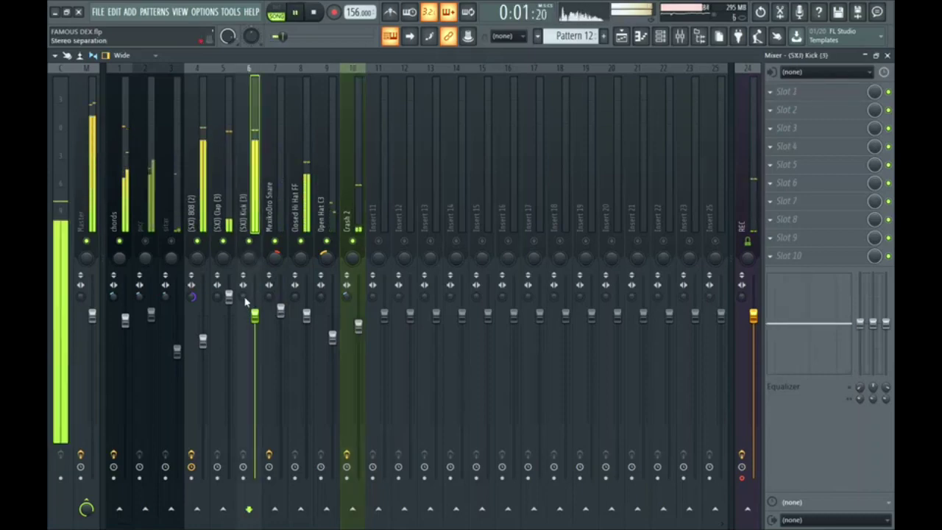
{"action": "left_click", "coordinate": [244, 298]}
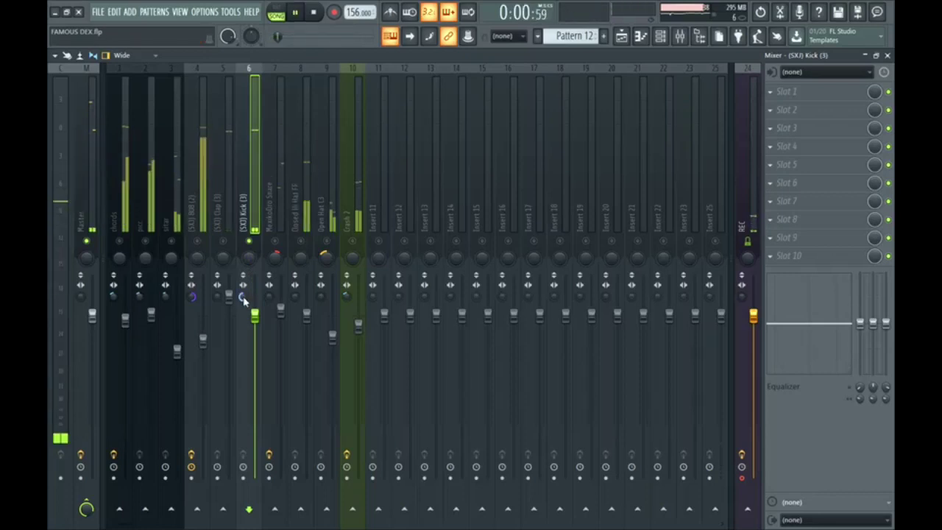
{"action": "key", "text": "space"}
{"action": "key", "text": "space"}
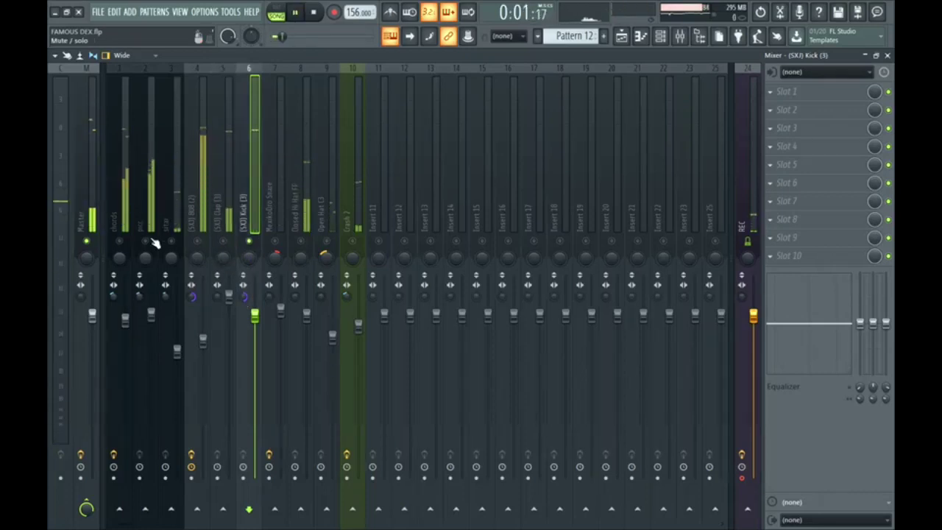
{"action": "left_click", "coordinate": [196, 240]}
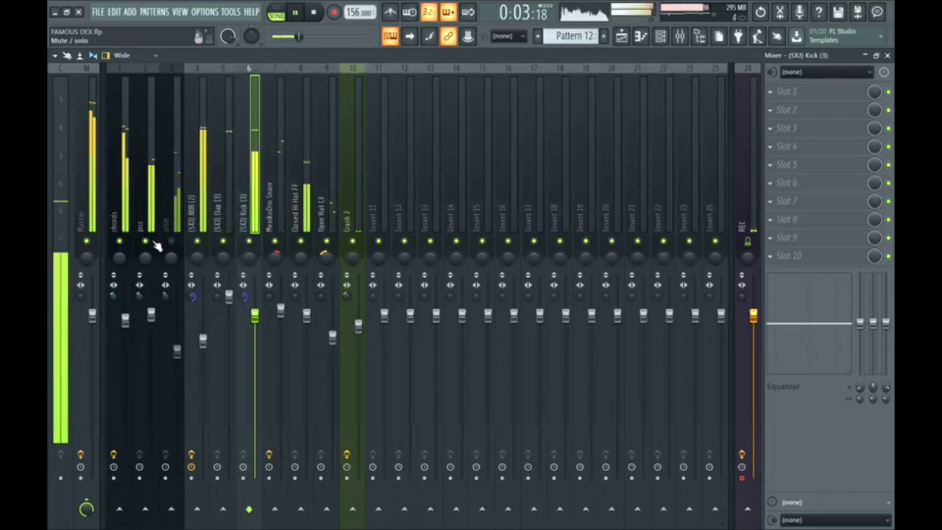
{"action": "key", "text": "space"}
In the playlist, move all the clips from bar 1 to bar 9 and place a chords clip at bar 1 on Track 1.
{"action": "key", "text": "F5"}
{"action": "left_click_drag", "start_coordinate": [448, 85], "coordinate": [220, 450]}
{"action": "left_click_drag", "start_coordinate": [231, 109], "coordinate": [419, 109]}
{"action": "left_click", "coordinate": [419, 109]}
{"action": "left_click", "coordinate": [213, 106]}
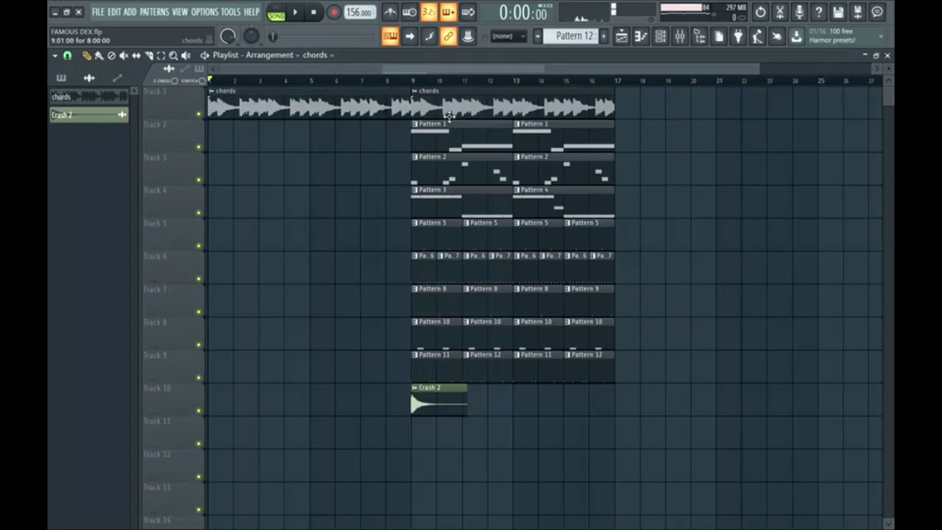
Duplicate the bar 9–16 section to bar 17, and delete the Pattern 1, 2, 11 and 12 clips from bars 9–16.
{"action": "key", "text": "ctrl+b"}
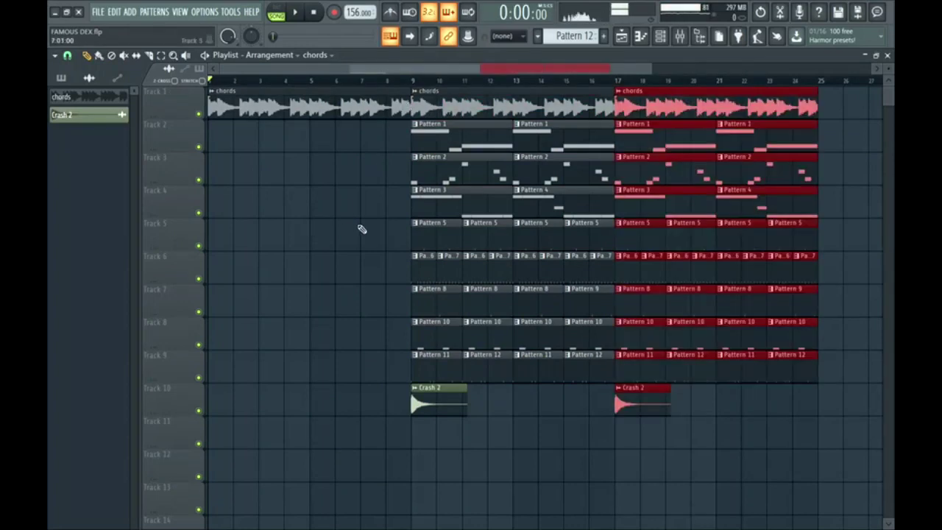
{"action": "left_click", "coordinate": [362, 195]}
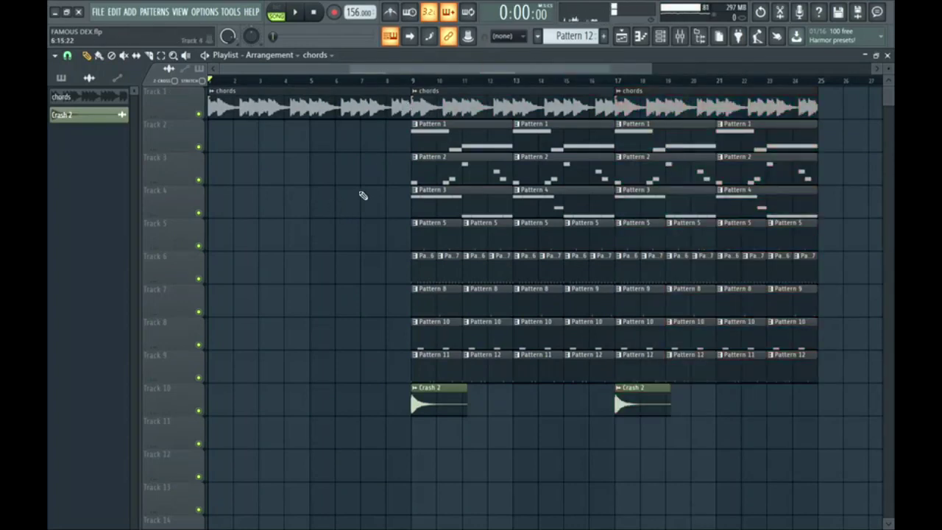
{"action": "right_click", "coordinate": [477, 139]}
{"action": "right_click", "coordinate": [532, 151]}
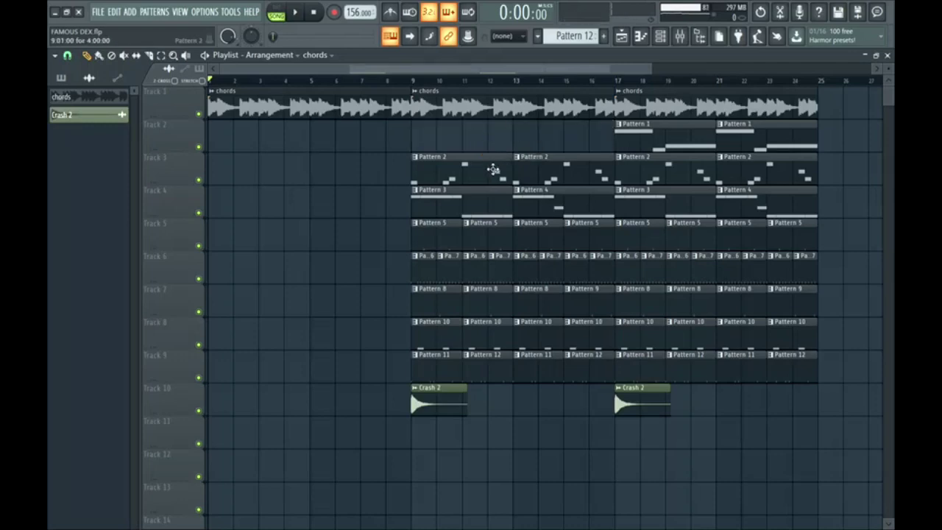
{"action": "right_click", "coordinate": [494, 169]}
{"action": "right_click", "coordinate": [545, 180]}
{"action": "right_click", "coordinate": [438, 368]}
{"action": "right_click", "coordinate": [487, 370]}
{"action": "right_click", "coordinate": [537, 371]}
{"action": "right_click", "coordinate": [579, 373]}
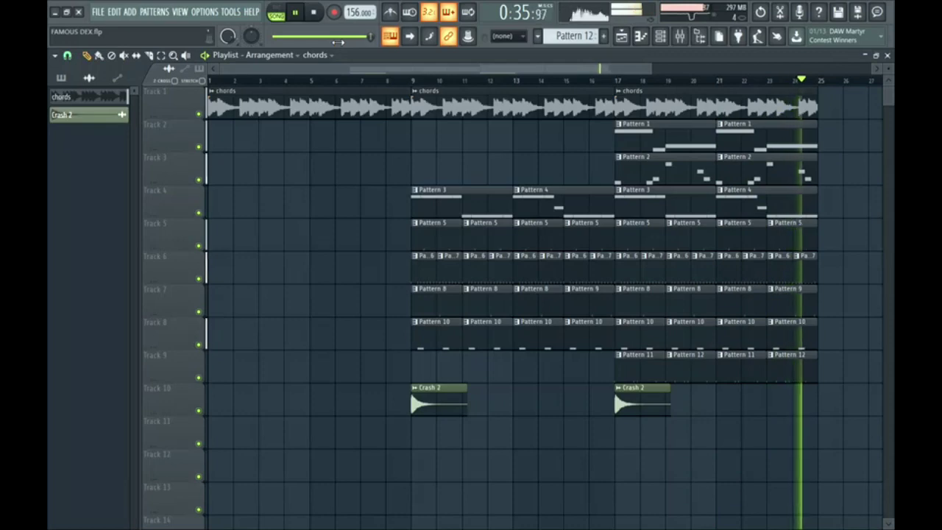
Play back the extended arrangement to check how the sections build.
{"action": "key", "text": "space"}
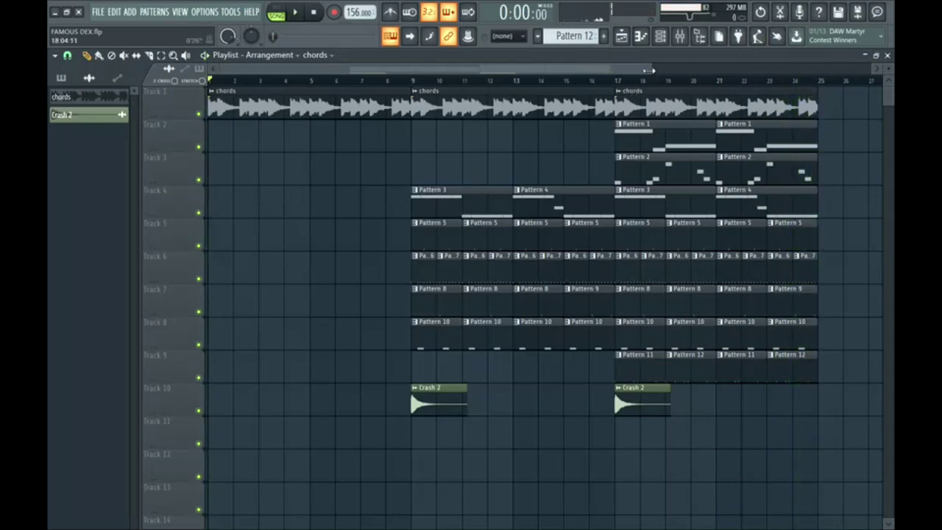
{"action": "left_click_drag", "start_coordinate": [648, 71], "coordinate": [868, 71]}
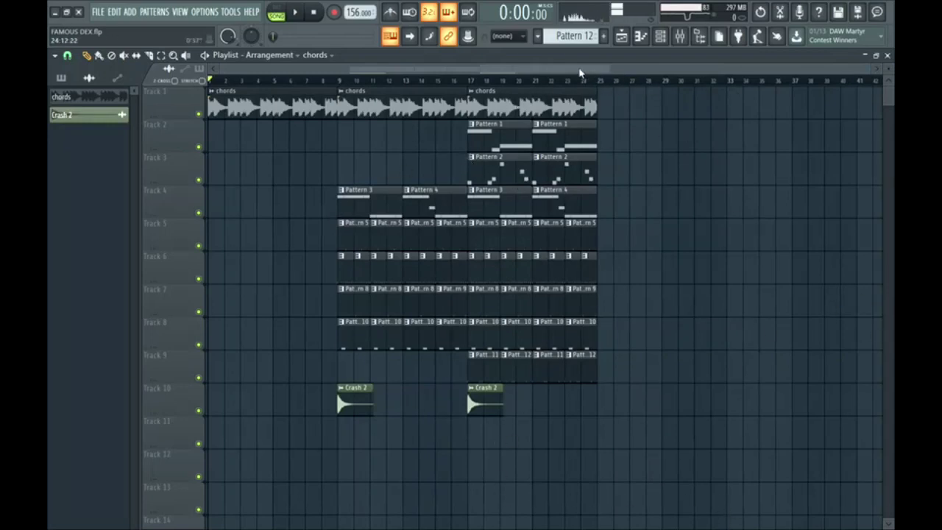
{"action": "left_click_drag", "start_coordinate": [568, 71], "coordinate": [453, 152]}
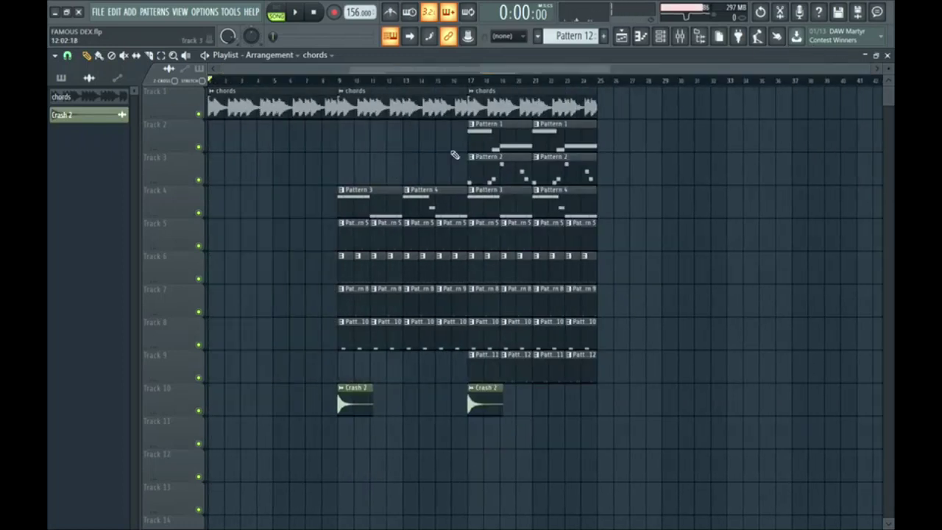